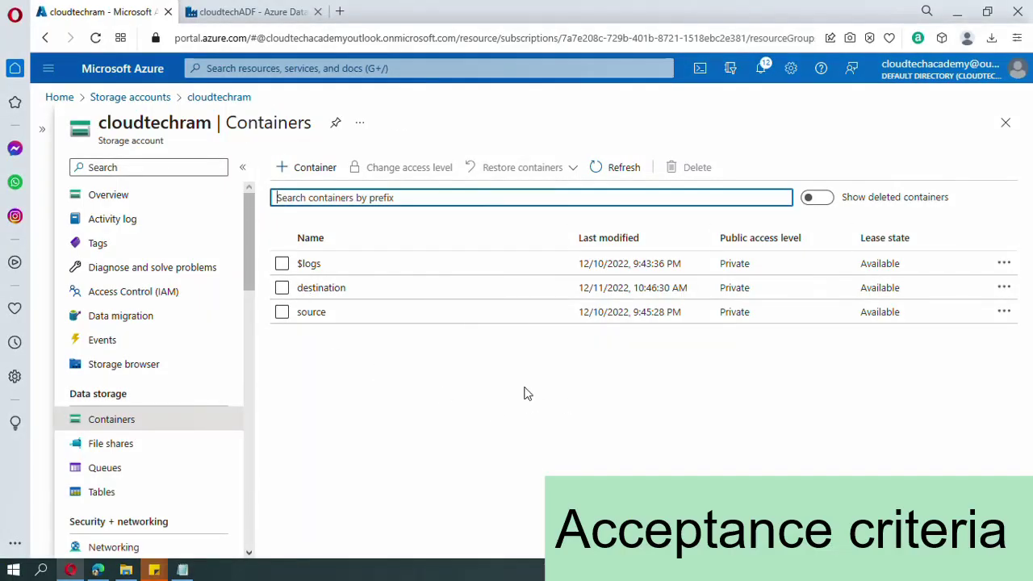
Examine the modified dates of the CSV files in the source container of the cloudtechram storage account
click(423, 320)
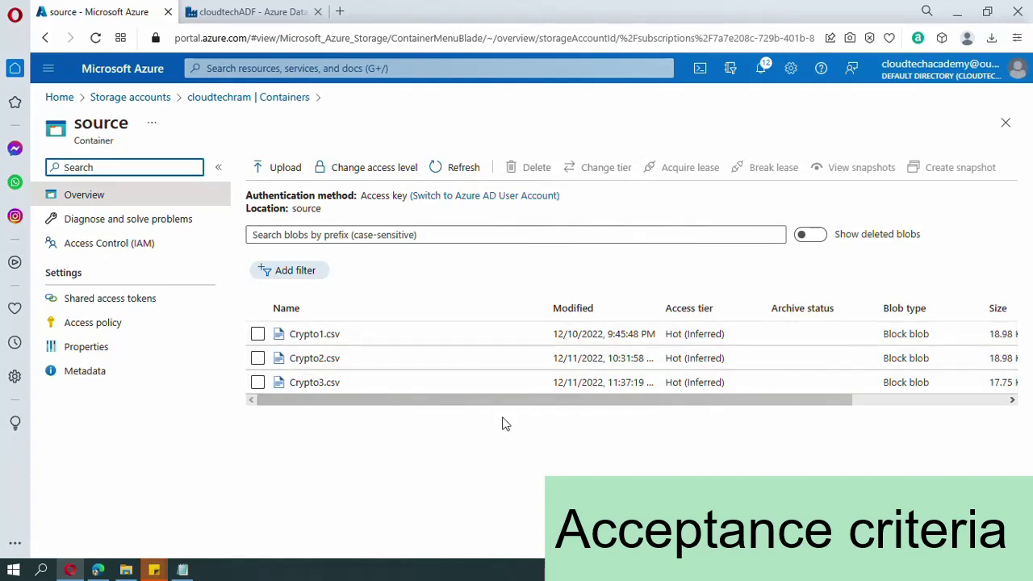
drag(555, 333, 565, 334)
click(574, 337)
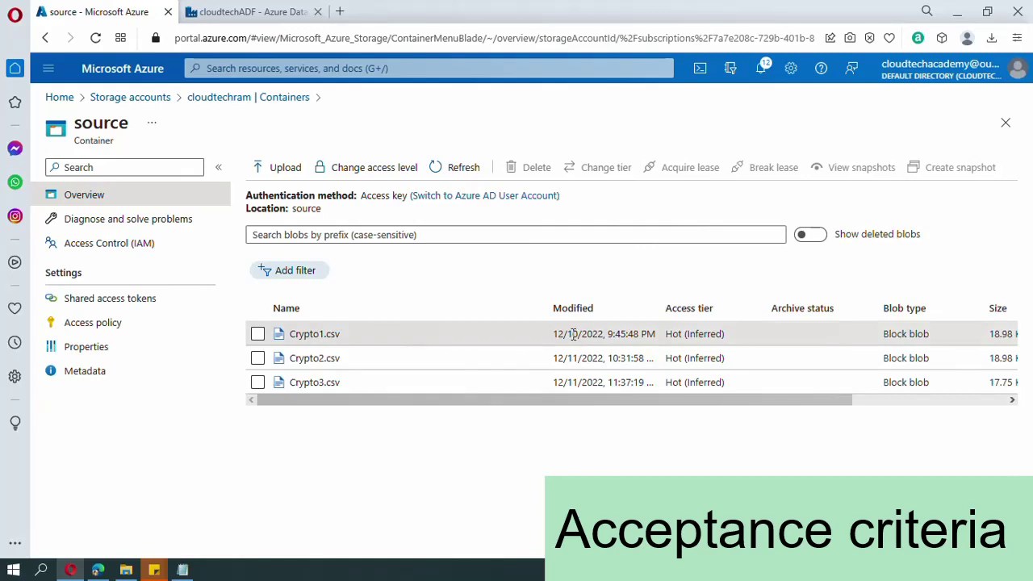
click(574, 334)
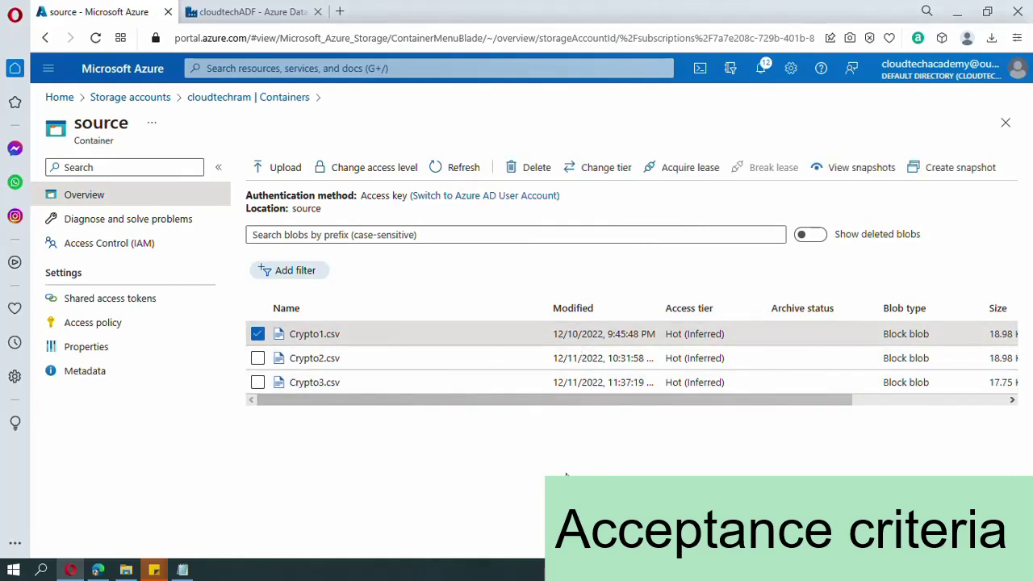
click(238, 109)
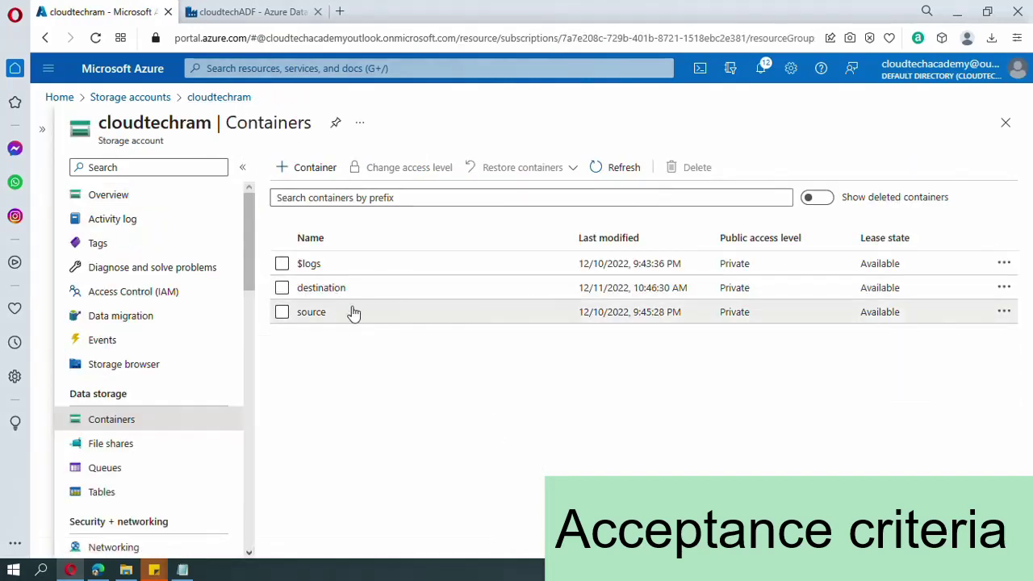
Browse the destination container's 2022/12 folder and examine the files sorted into its day folders 10 and 11
click(349, 294)
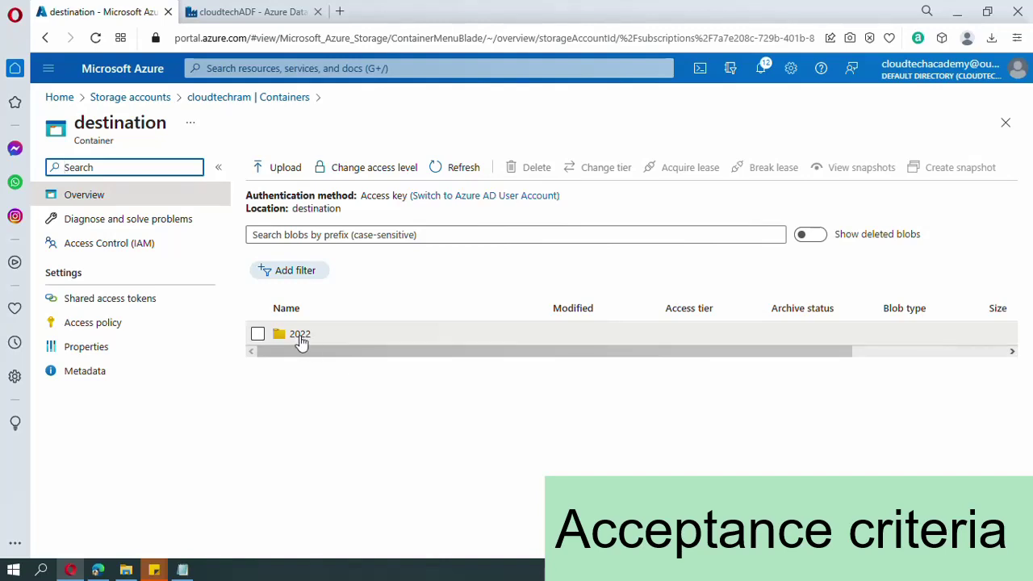
click(299, 336)
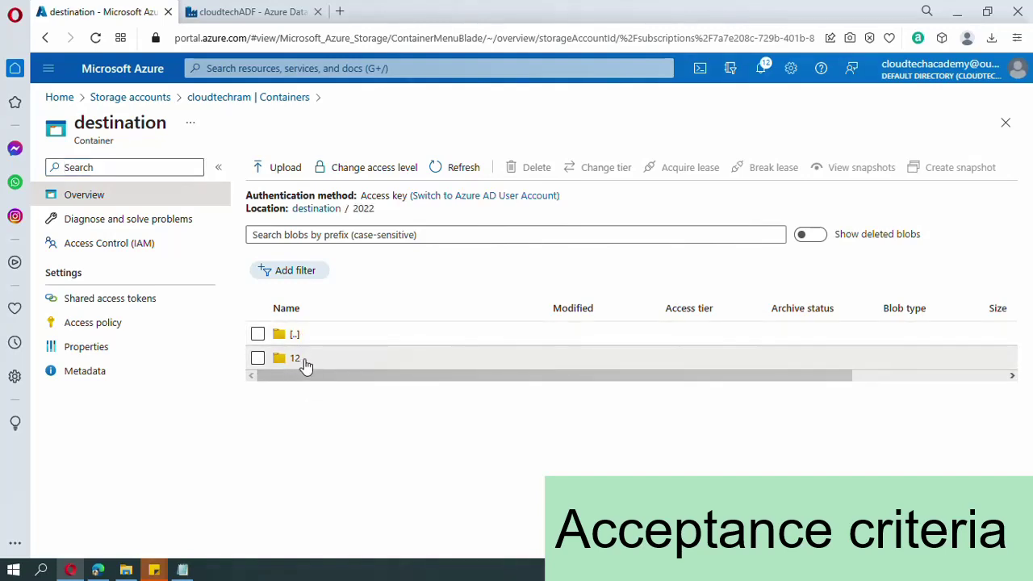
click(304, 363)
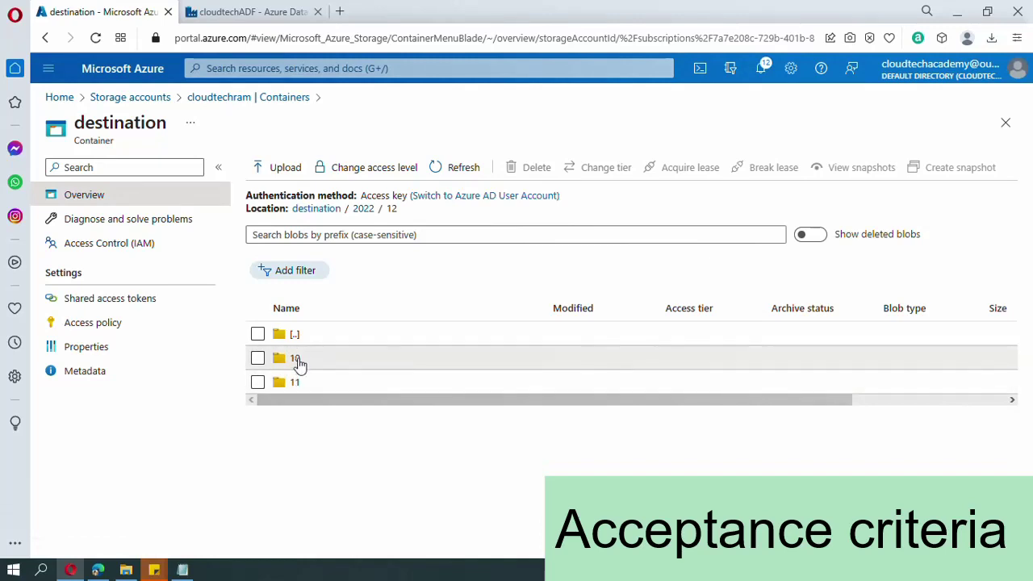
click(314, 362)
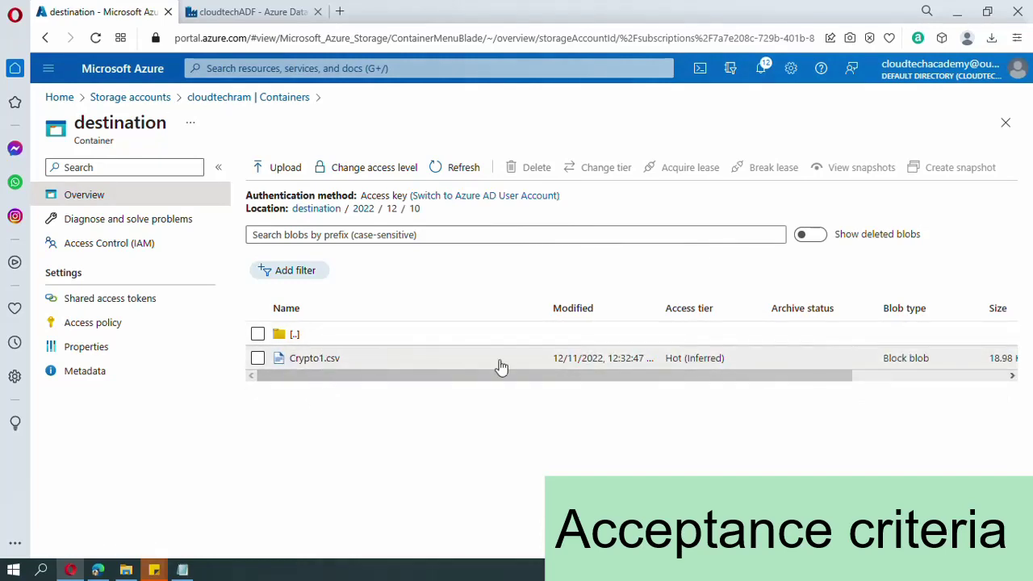
click(476, 338)
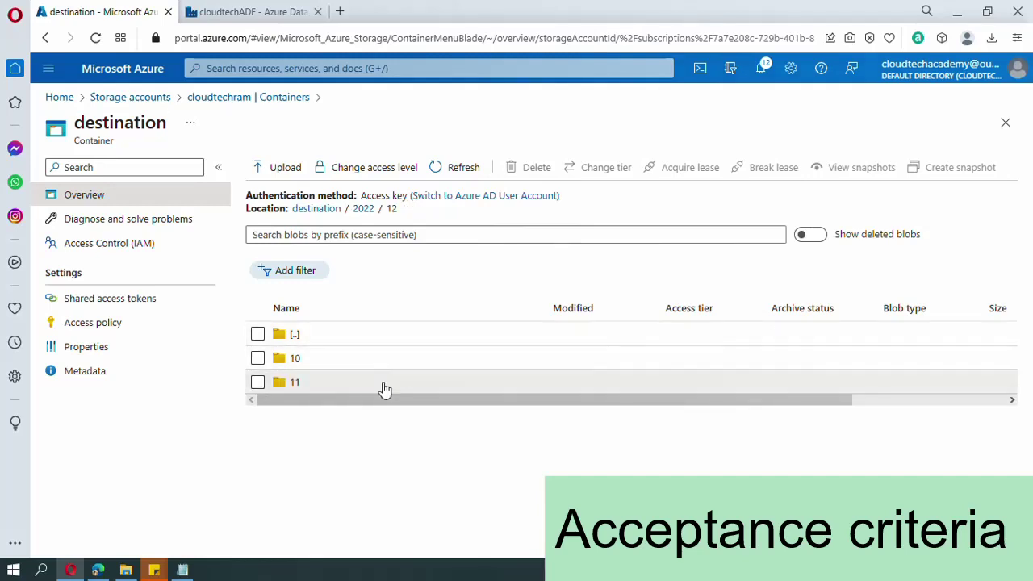
click(384, 386)
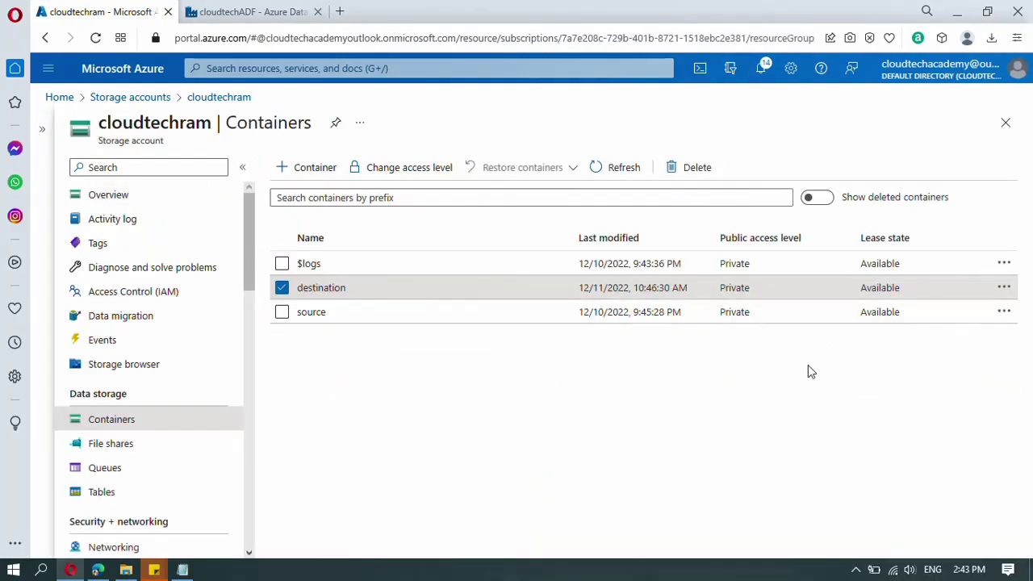
Check the current contents of the destination container and the source container
click(483, 302)
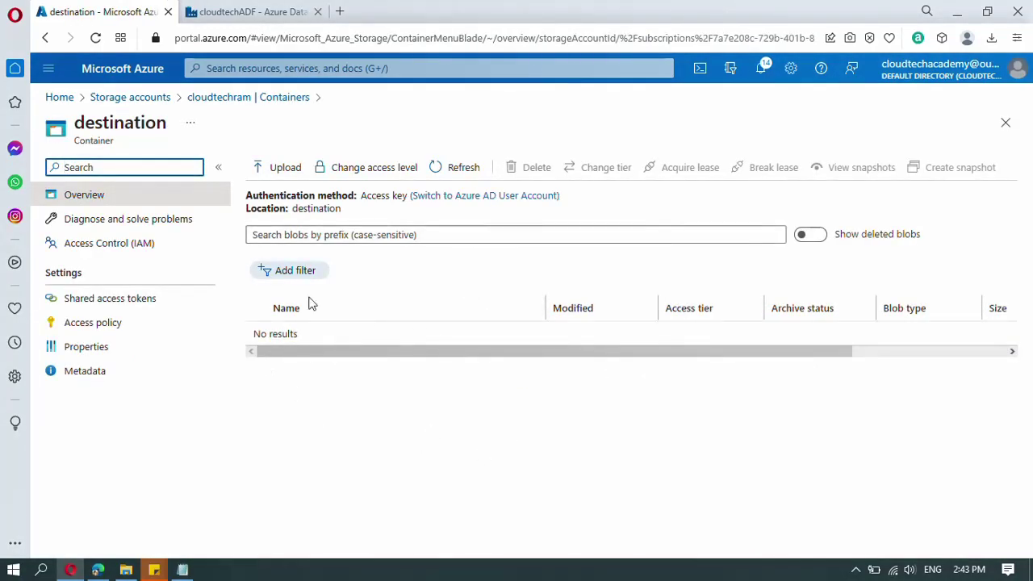
click(240, 103)
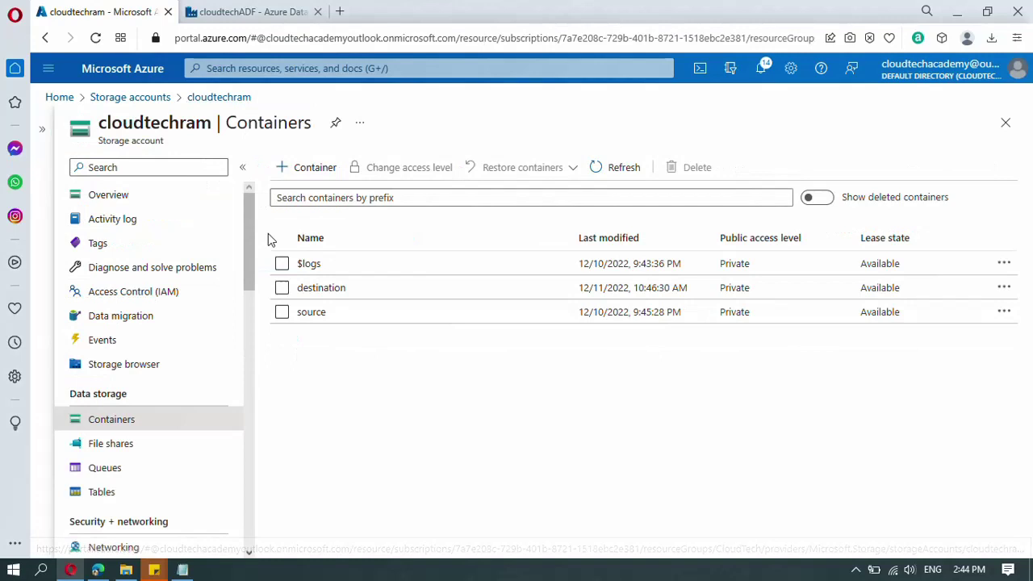
click(324, 312)
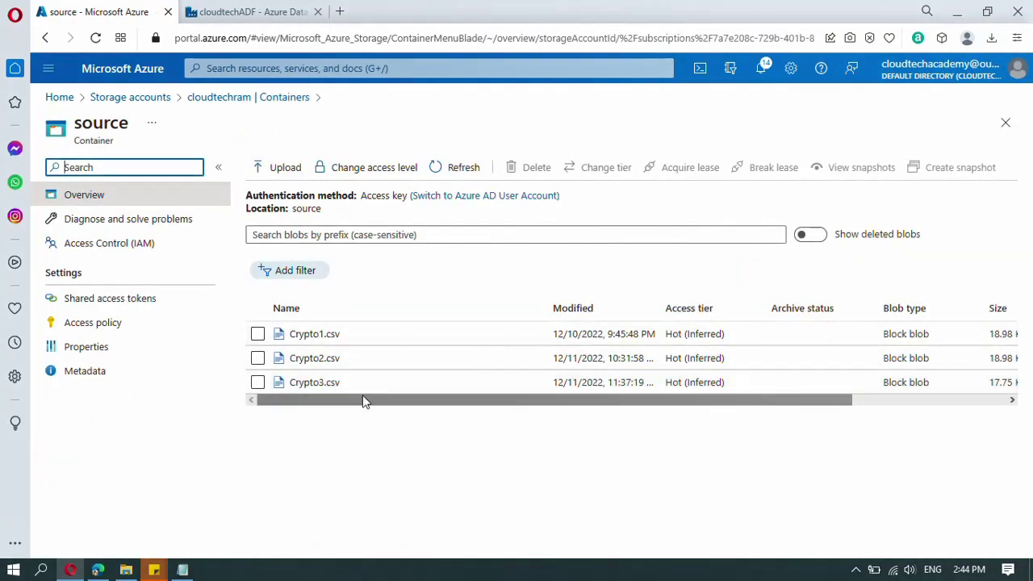
Switch to the cloudtechADF data factory and start a new Azure Blob Storage dataset in DelimitedText format
click(250, 13)
click(49, 235)
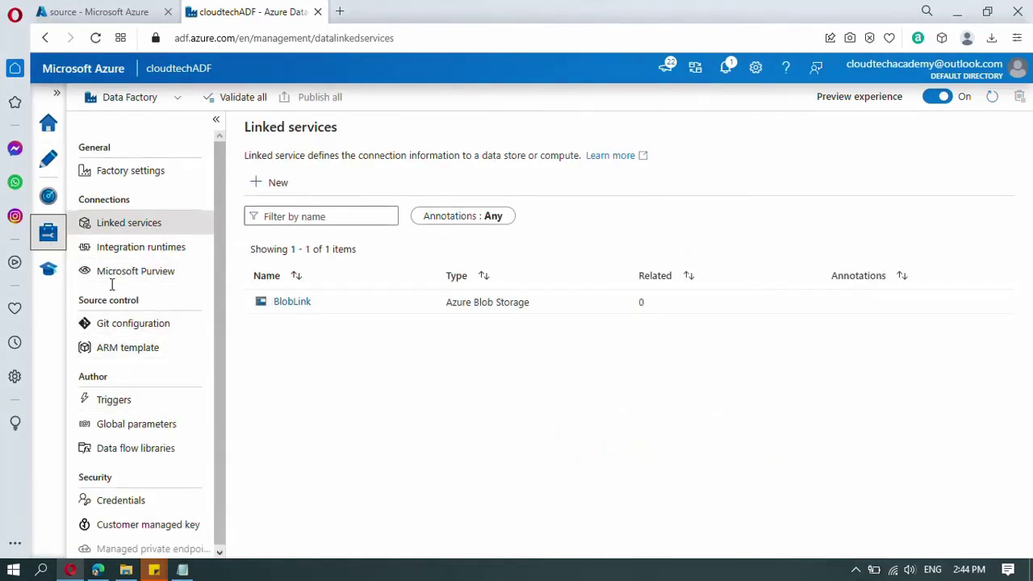
click(49, 158)
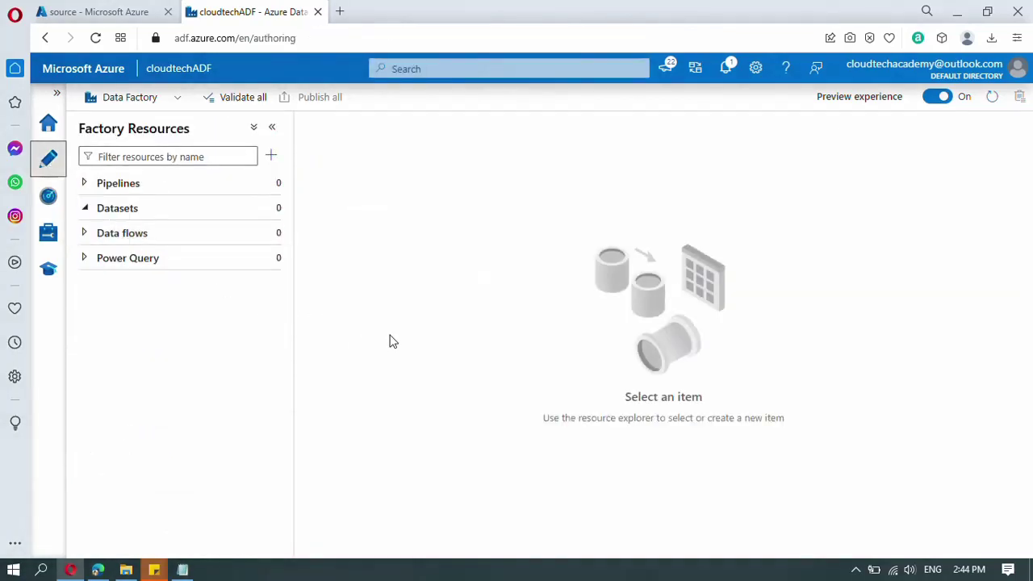
mouse_move(274, 210)
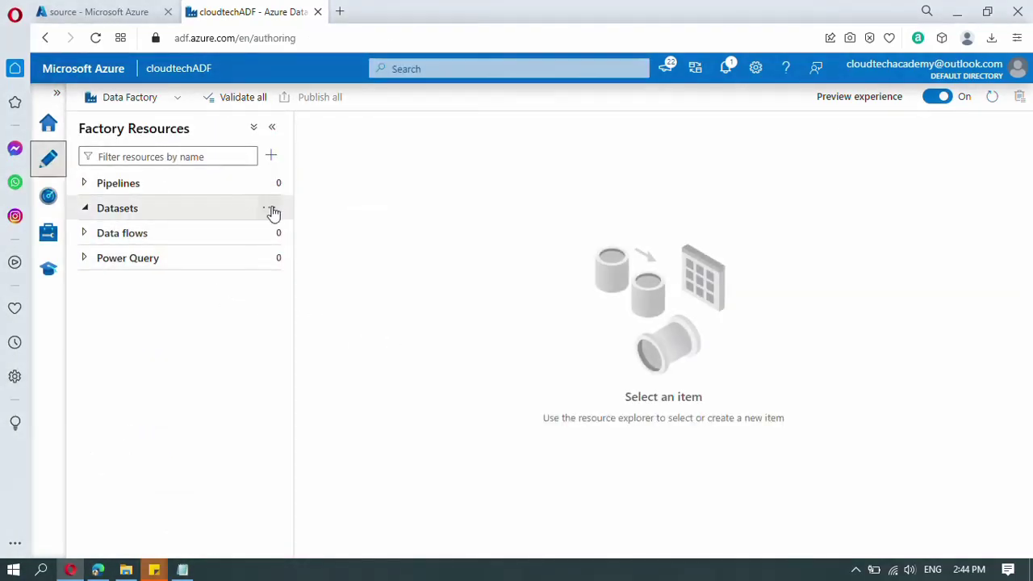
click(275, 212)
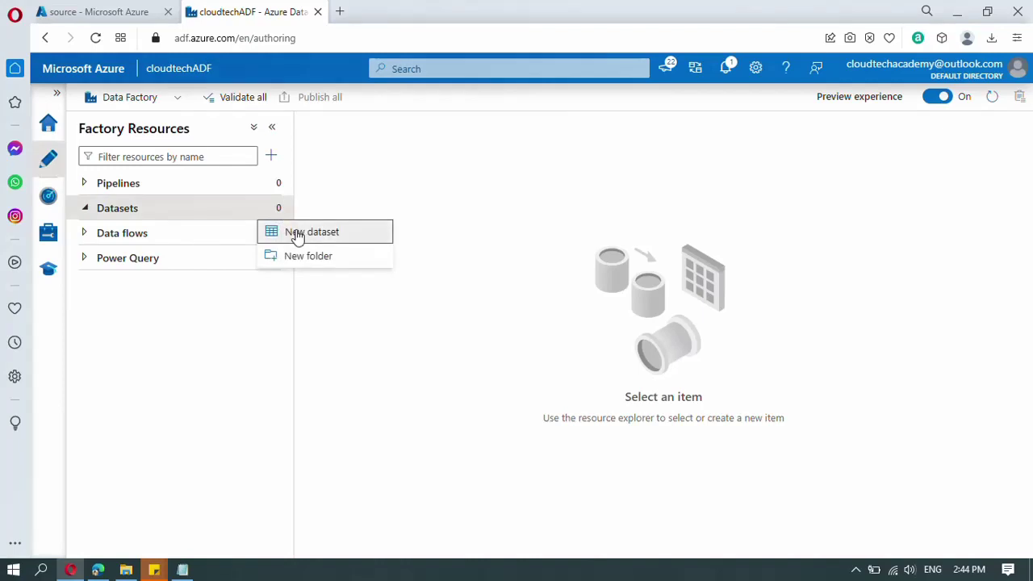
click(293, 233)
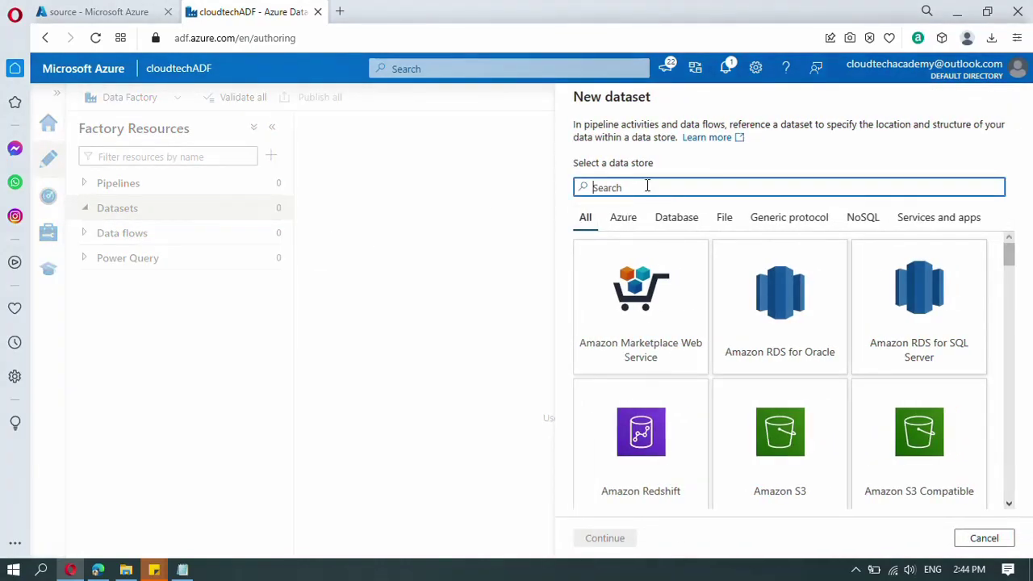
text(bl)
click(773, 313)
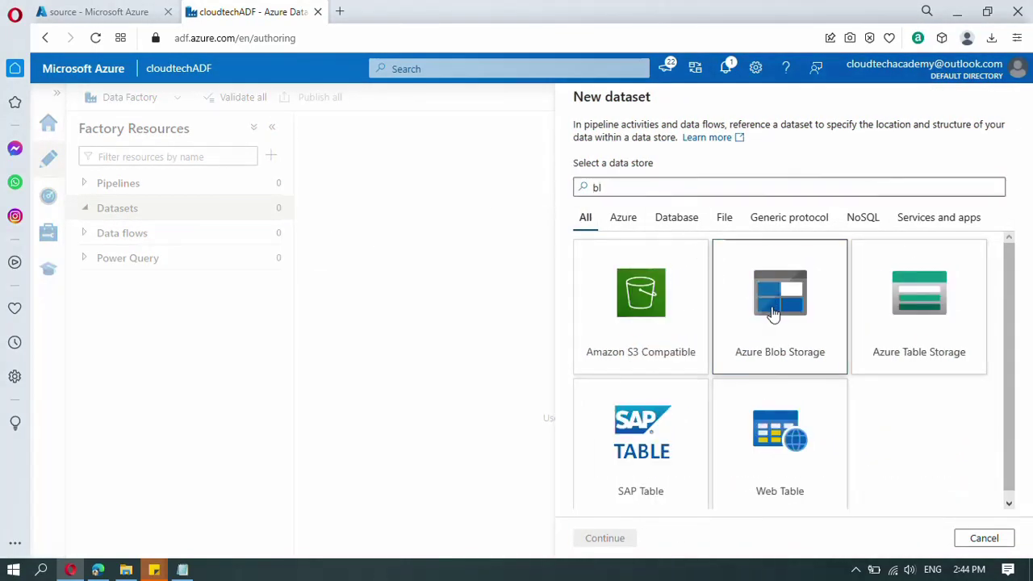
click(604, 538)
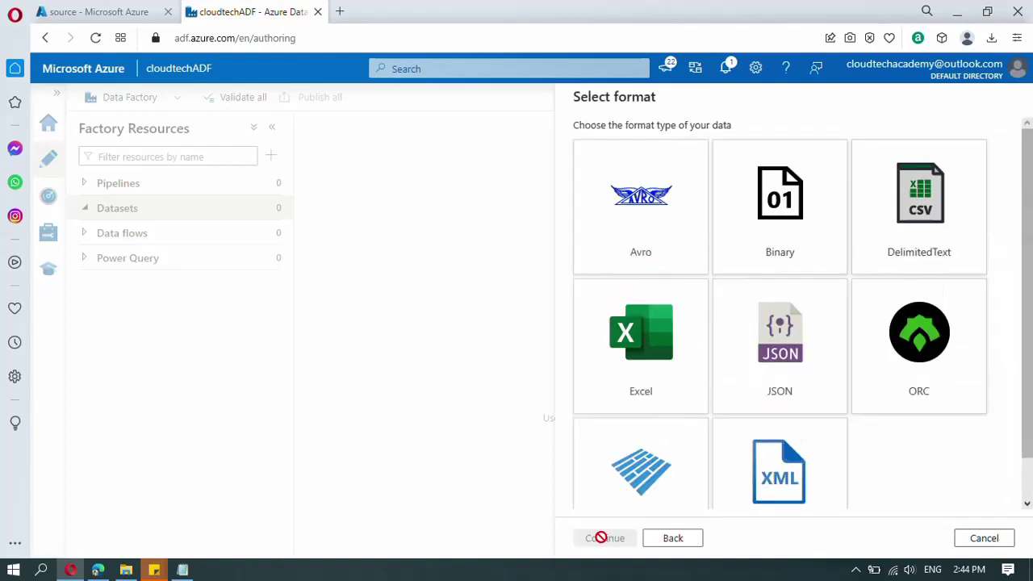
click(943, 203)
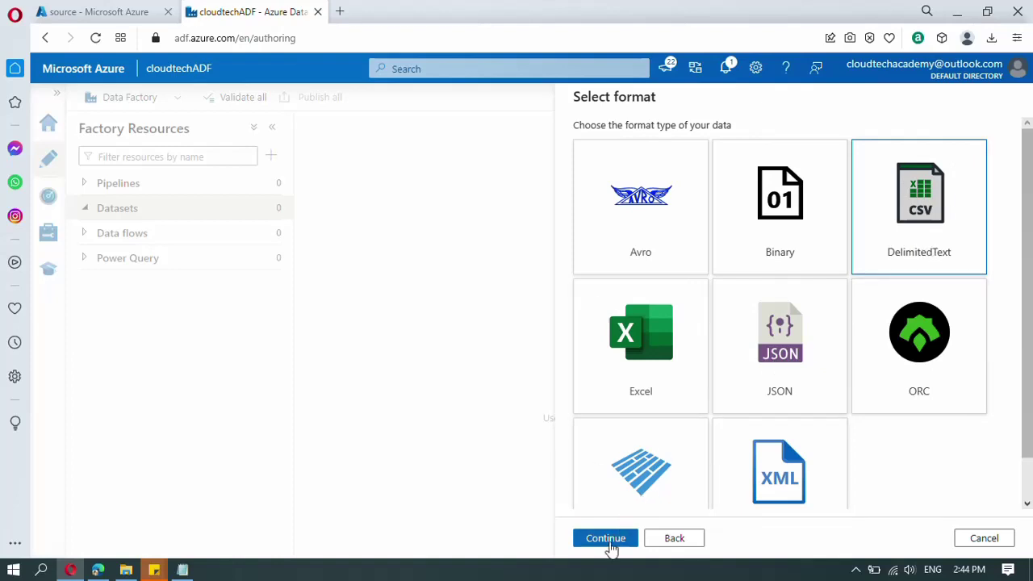
click(605, 538)
Name the new dataset inputDataset and set its linked service to BlobLink
click(664, 146)
drag(664, 145, 576, 144)
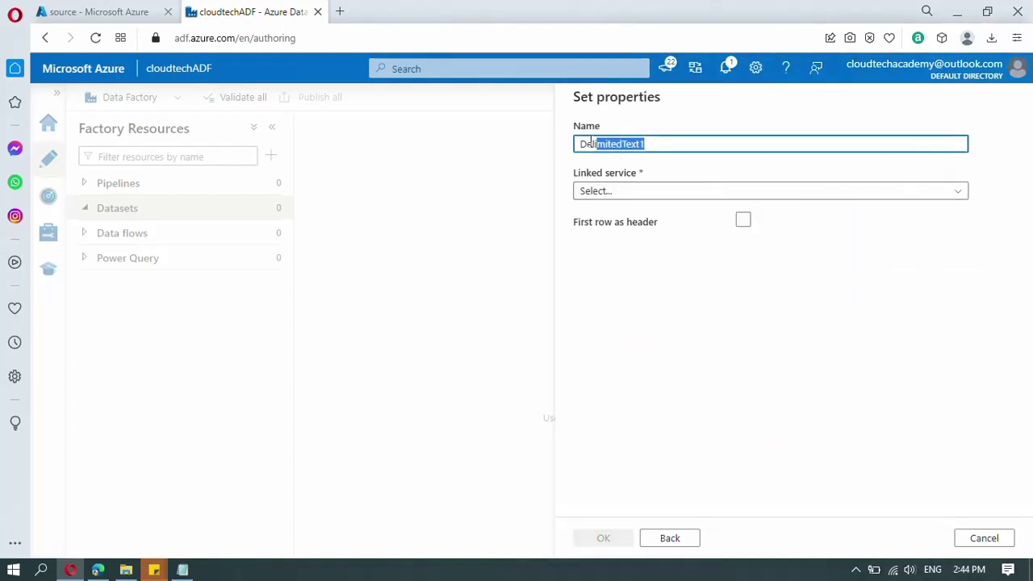
text(inputDataset)
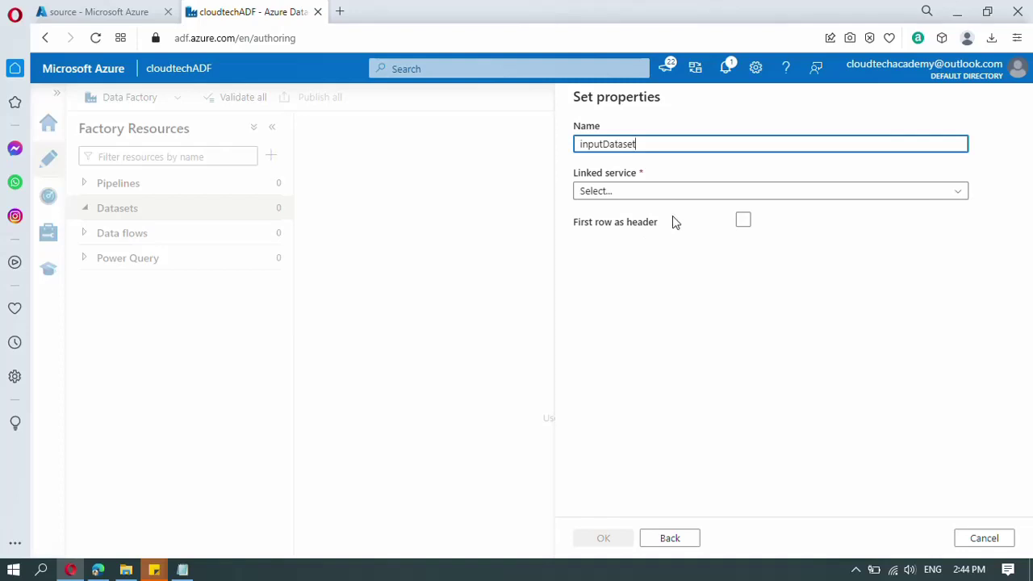
click(669, 192)
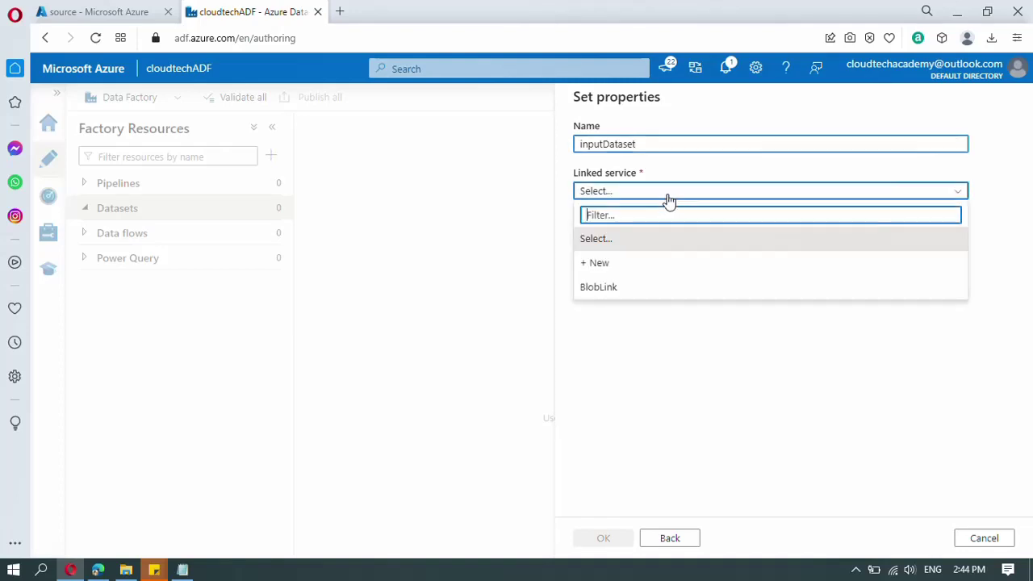
click(632, 292)
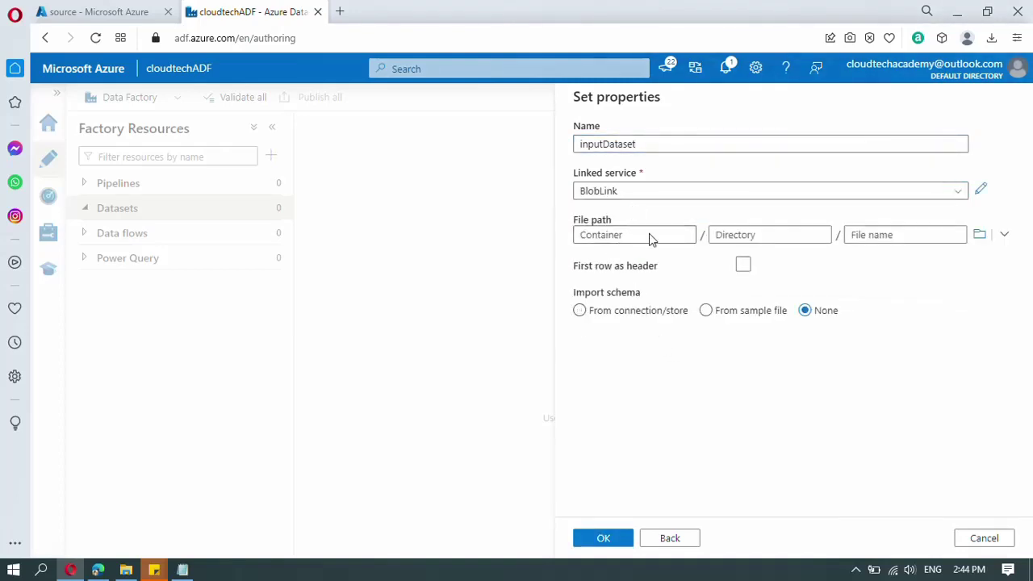
Set the dataset's file path to the source container, without choosing a specific file
click(985, 245)
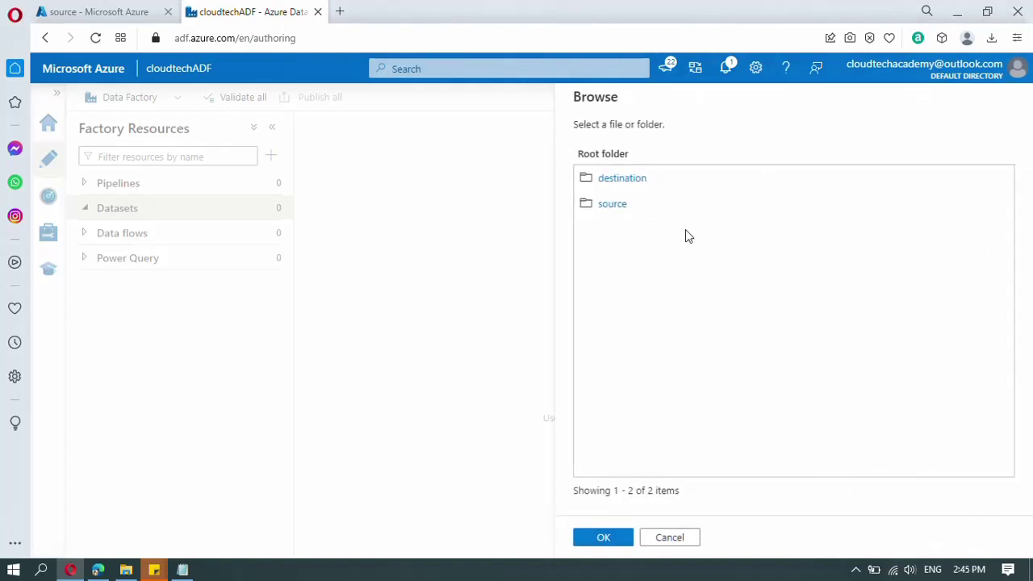
click(620, 215)
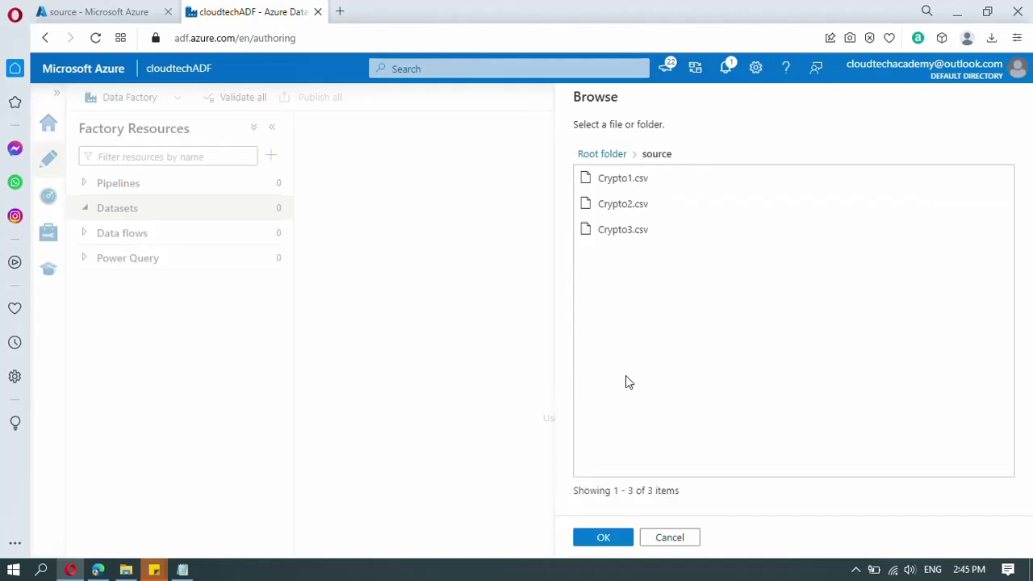
click(604, 543)
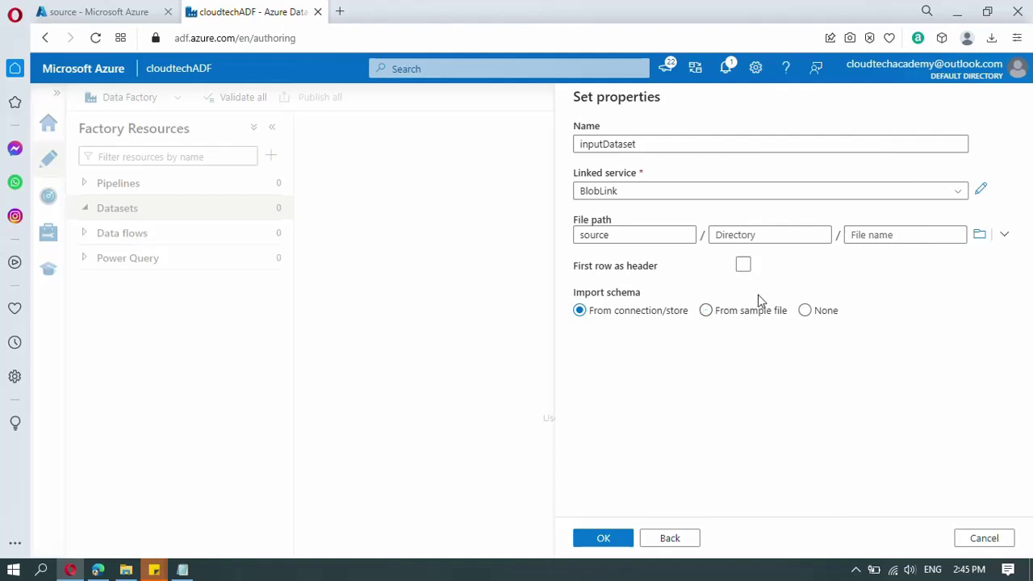
Set the dataset's schema import to a sample file and choose Crypto1.csv from the lastModified folder
click(719, 315)
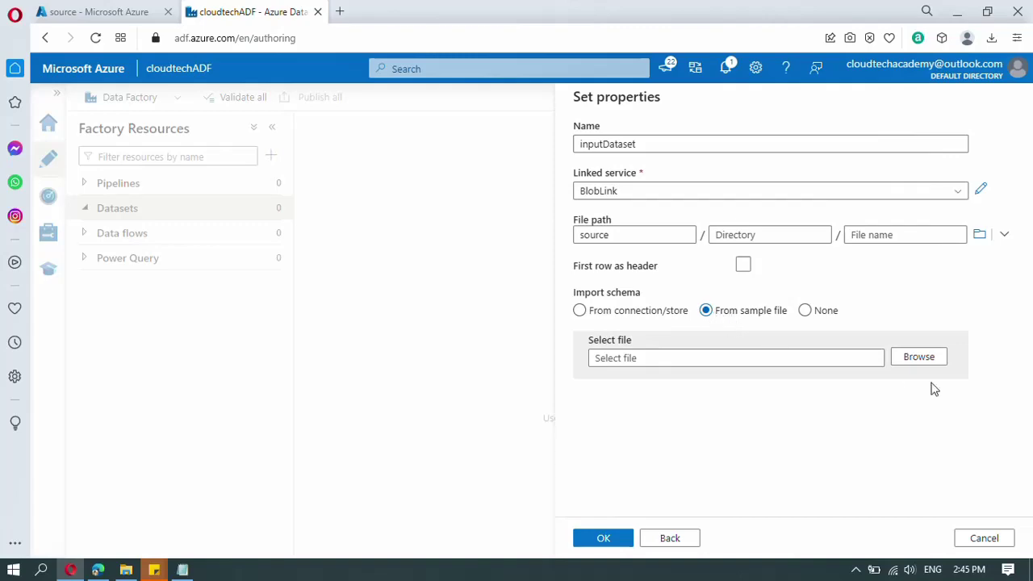
click(921, 360)
click(784, 315)
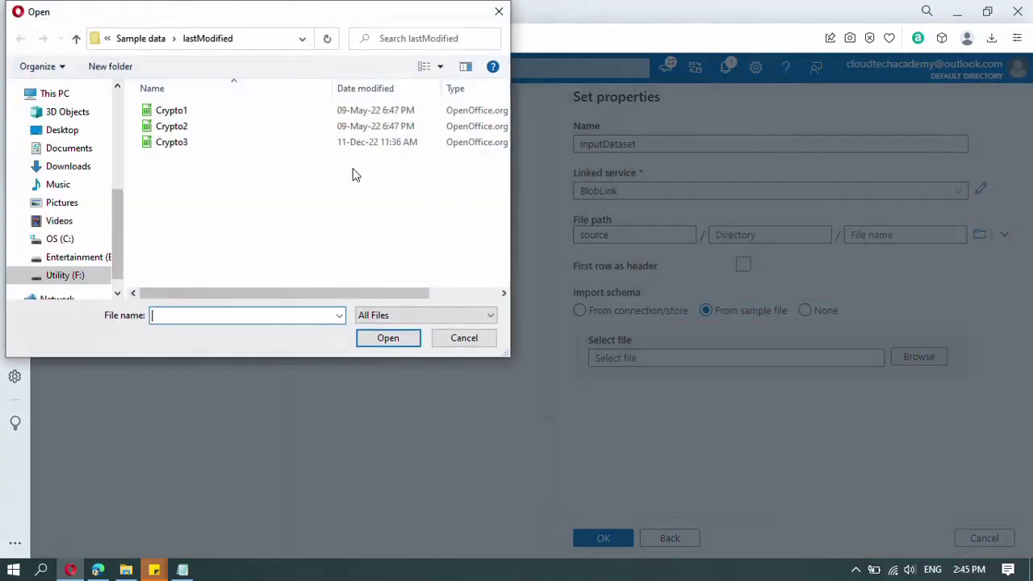
click(203, 113)
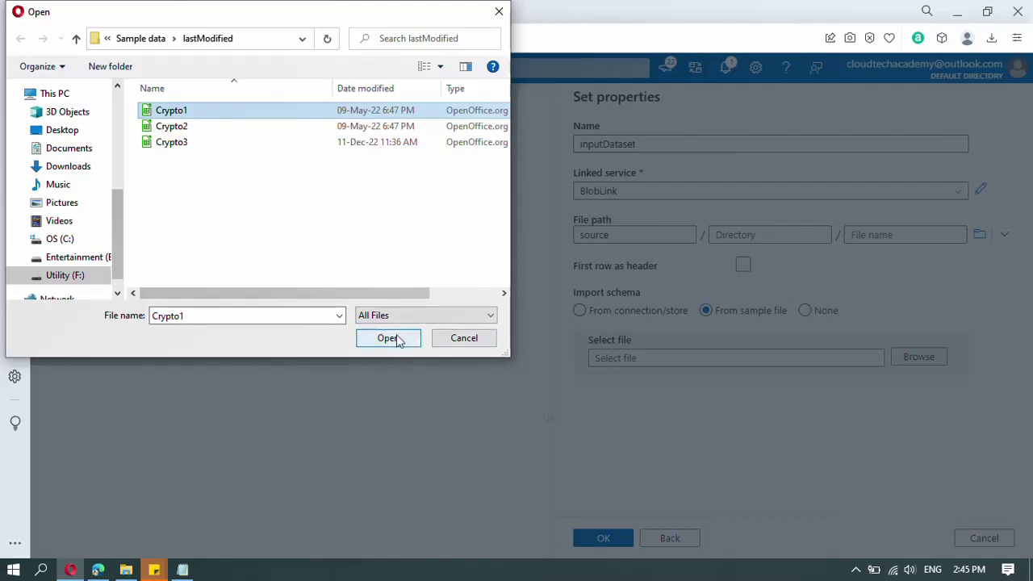
click(388, 338)
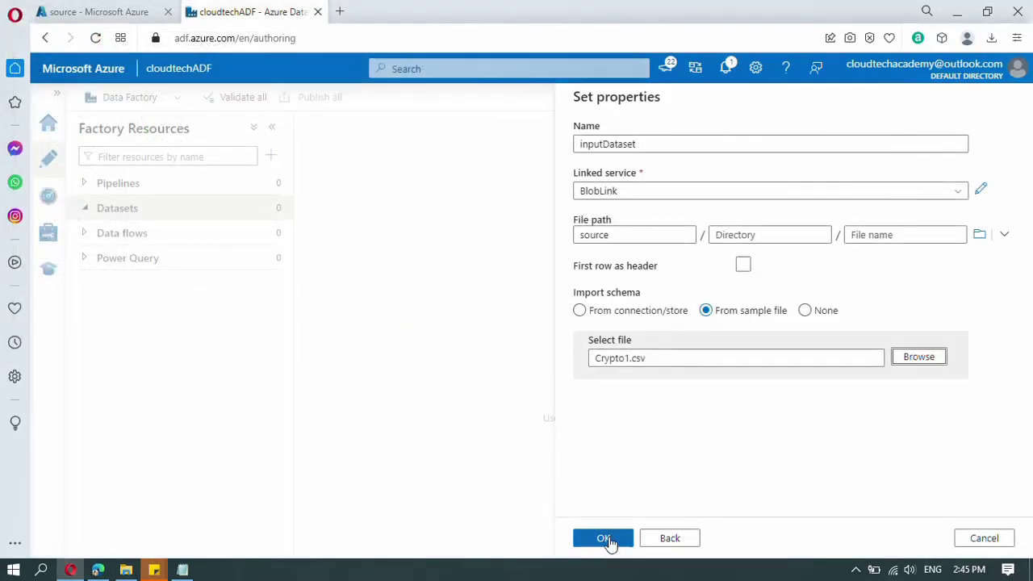
Create the dataset with the first row as header and hide its properties pane
click(741, 268)
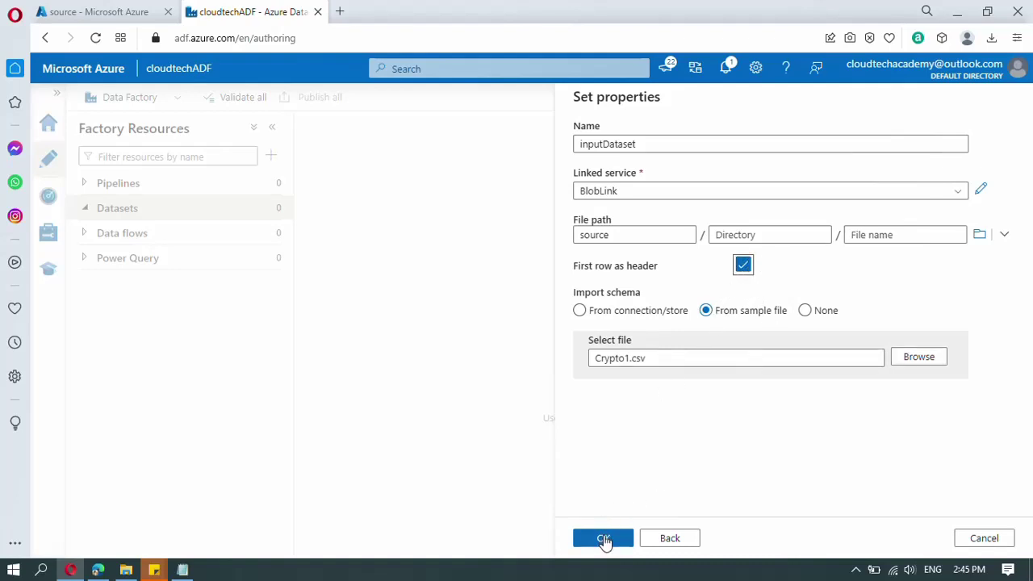
click(604, 540)
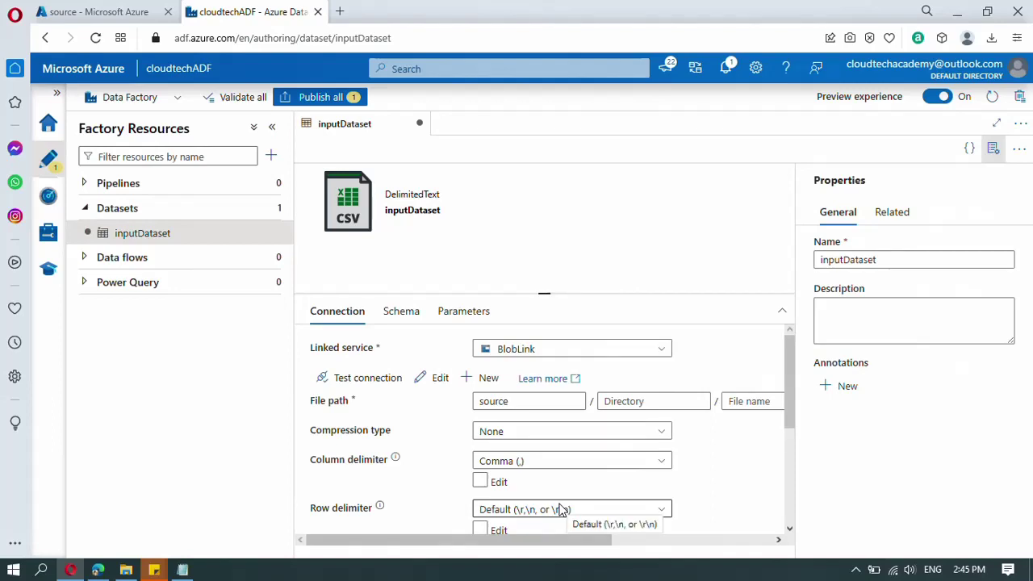
click(994, 149)
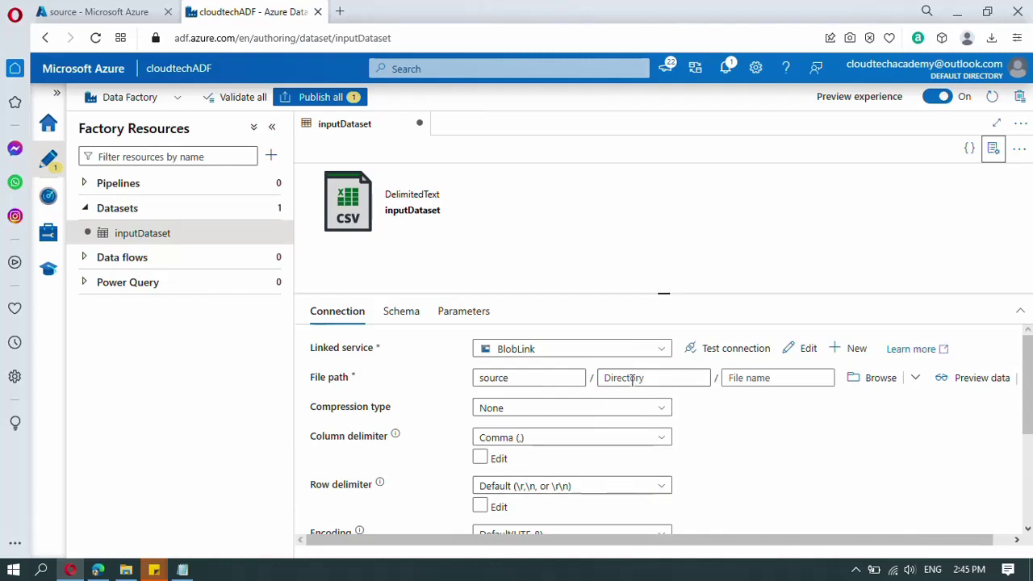
Add a String parameter named SourceDP to inputDataset, without a default value
click(481, 317)
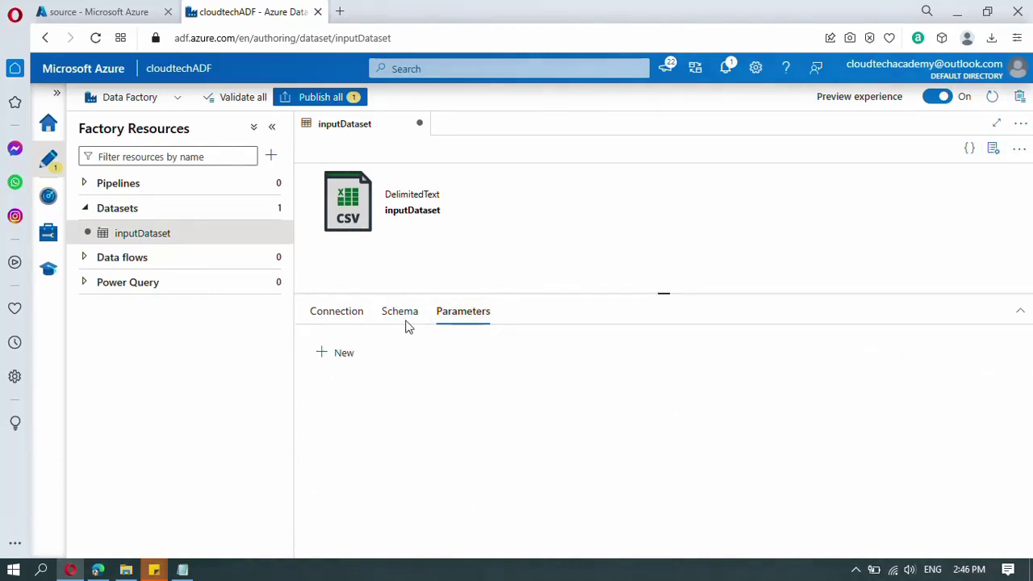
click(346, 355)
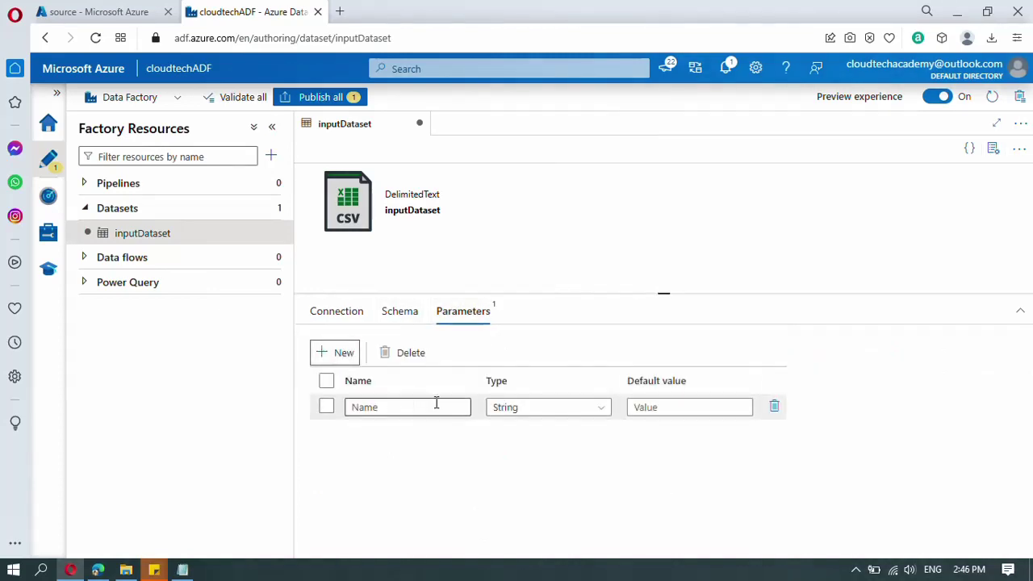
click(407, 407)
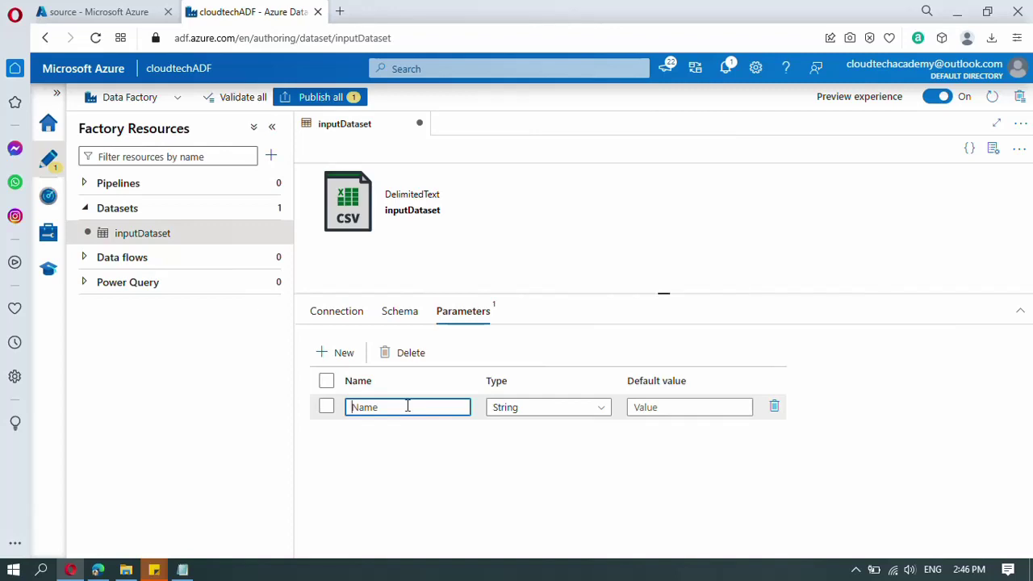
text(SourceDP)
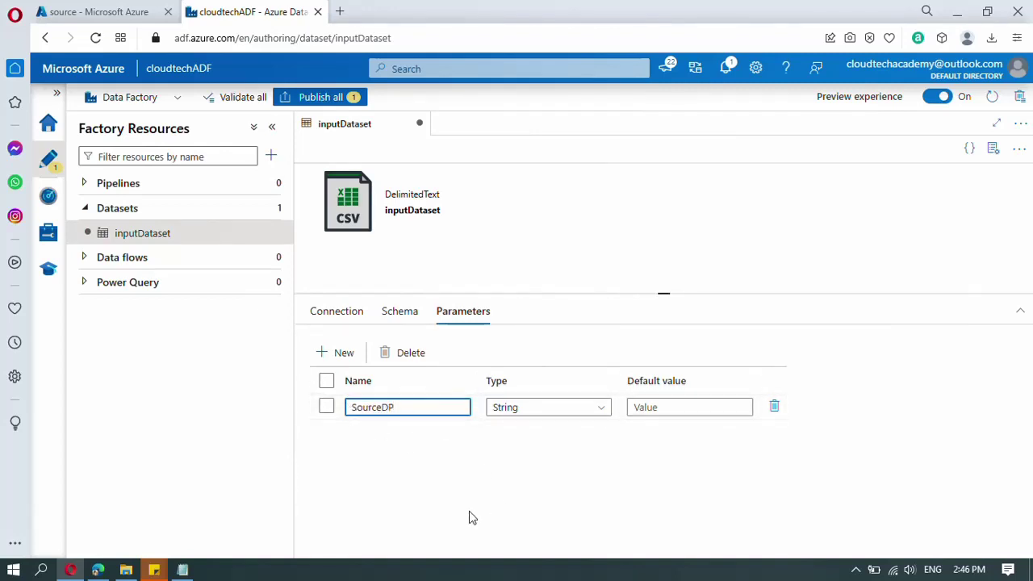
click(342, 313)
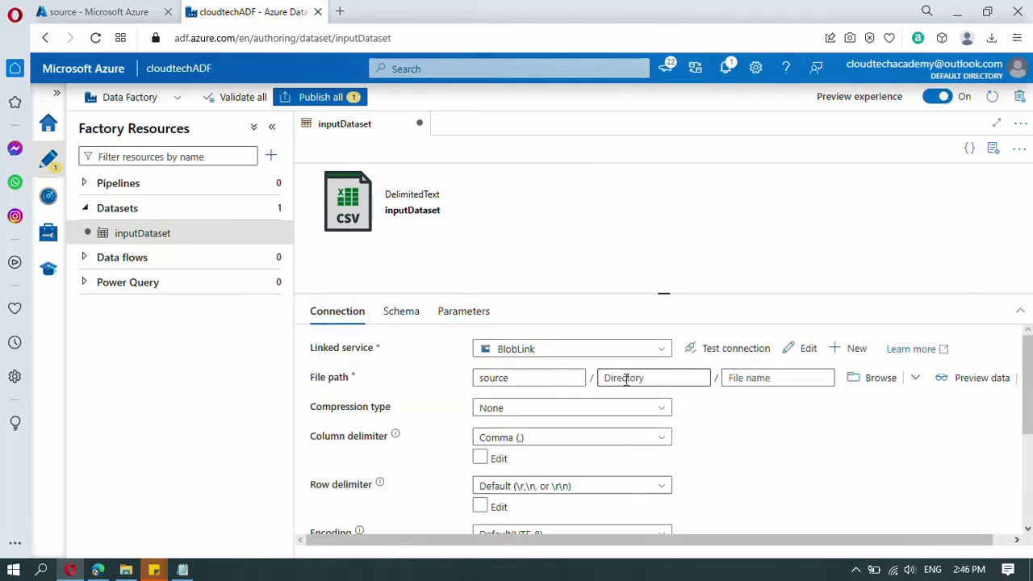
click(749, 381)
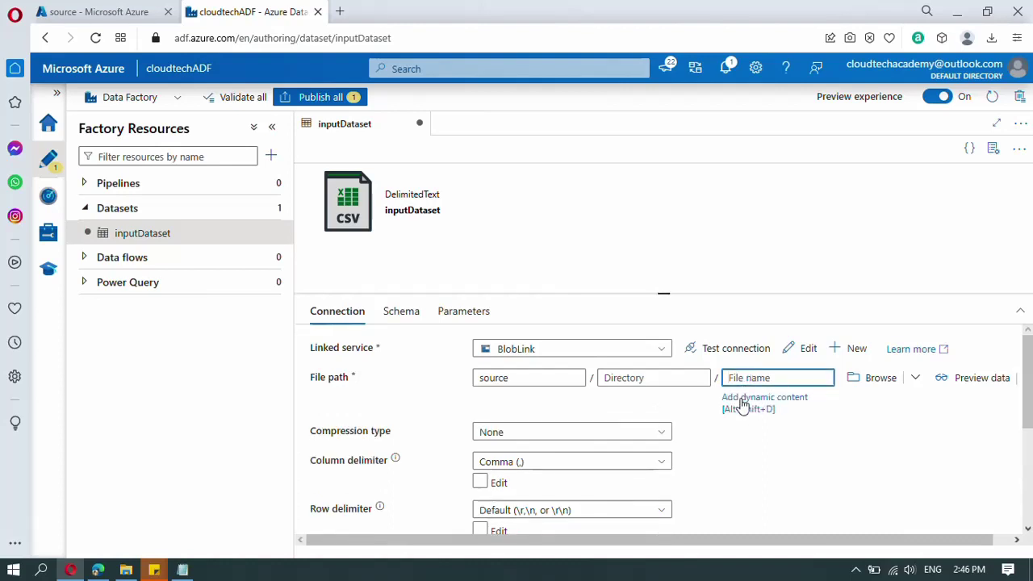
click(743, 404)
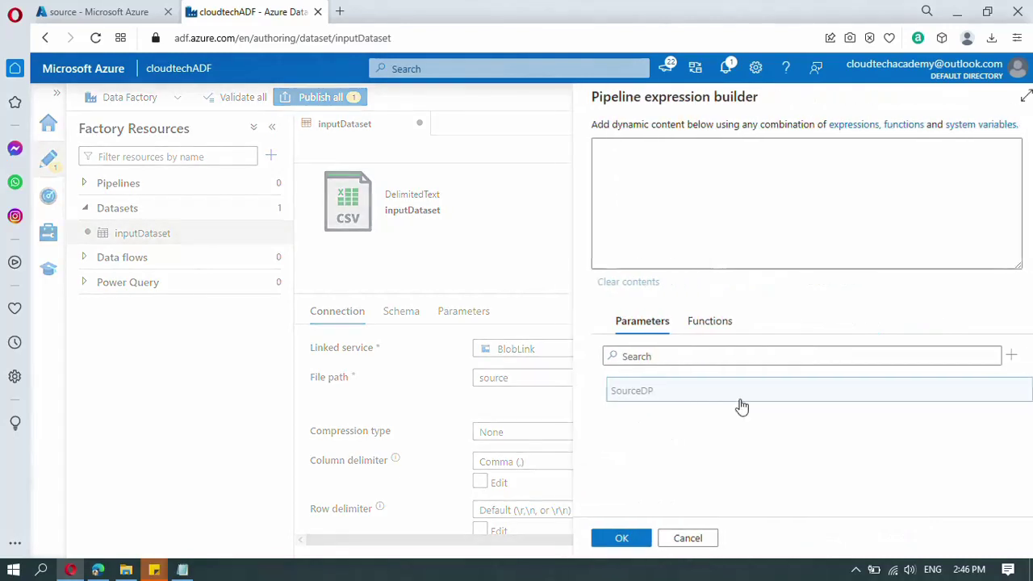
click(633, 395)
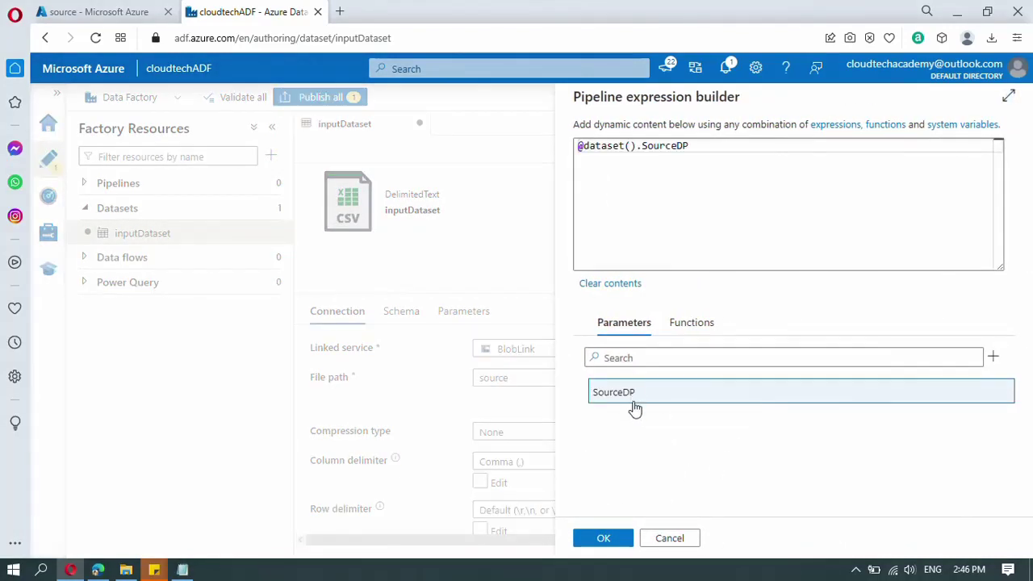
click(607, 539)
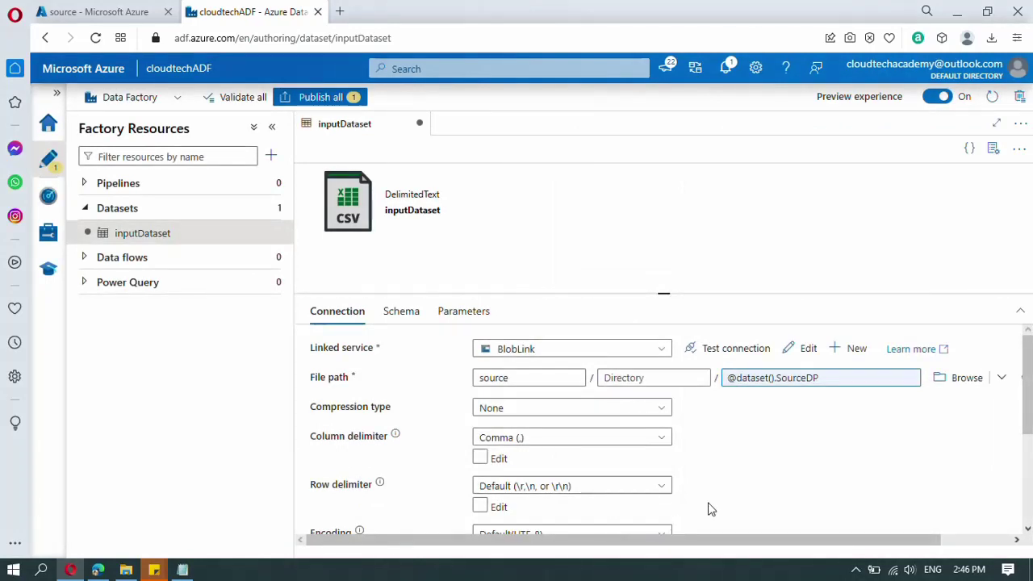
Check inputDataset's imported schema and connection settings, and publish the pending dataset
click(401, 311)
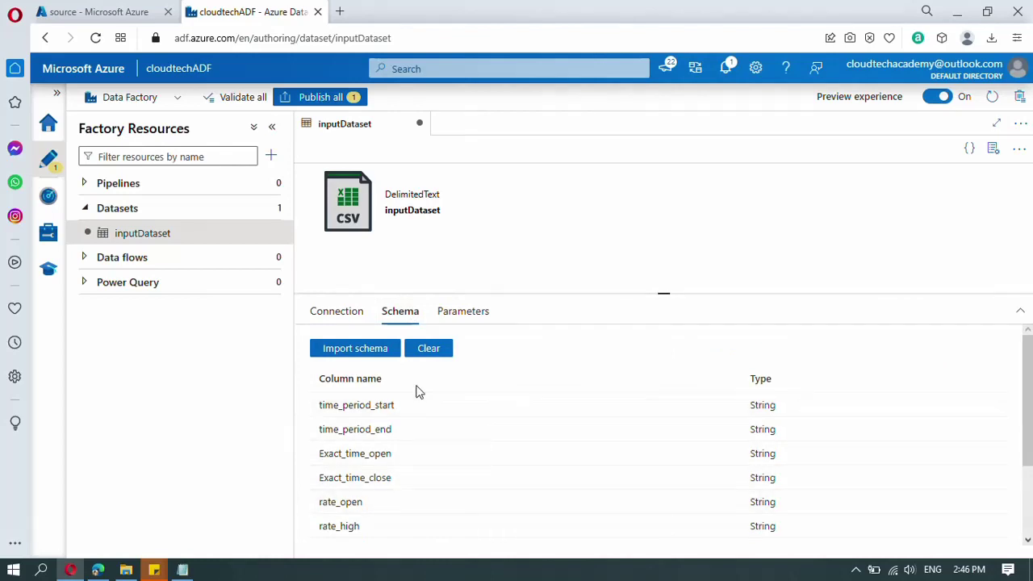
click(347, 315)
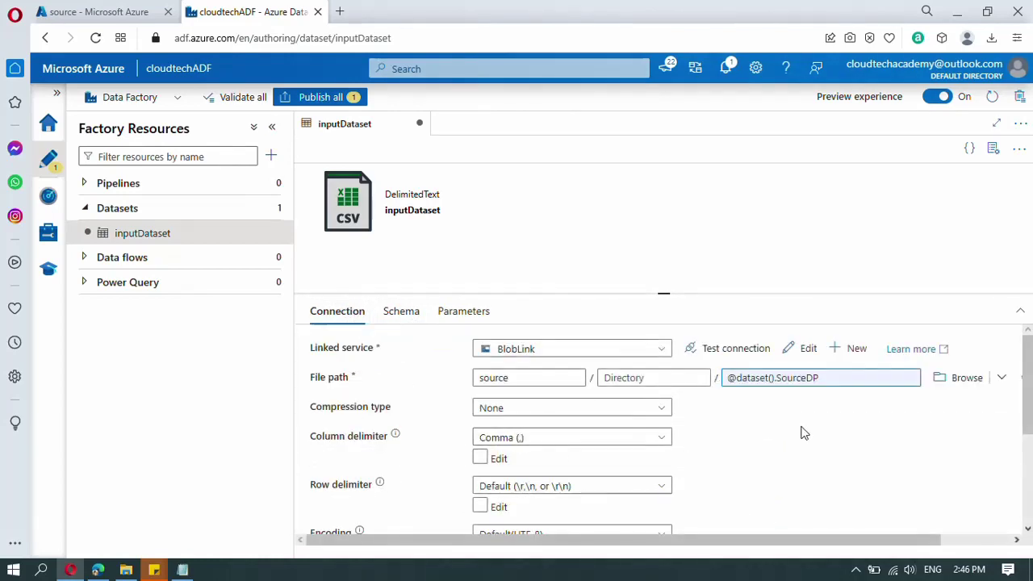
click(332, 97)
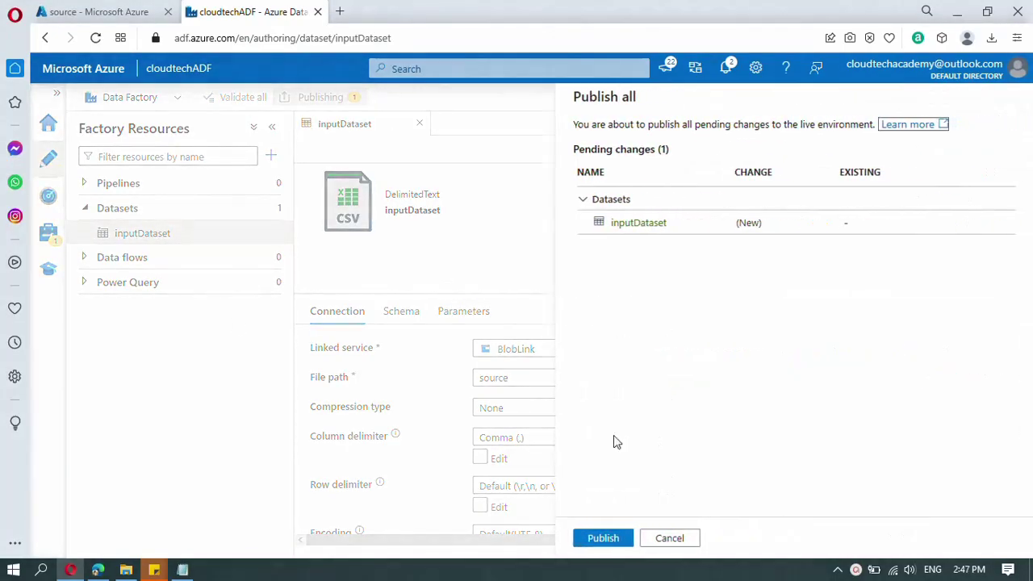
click(603, 538)
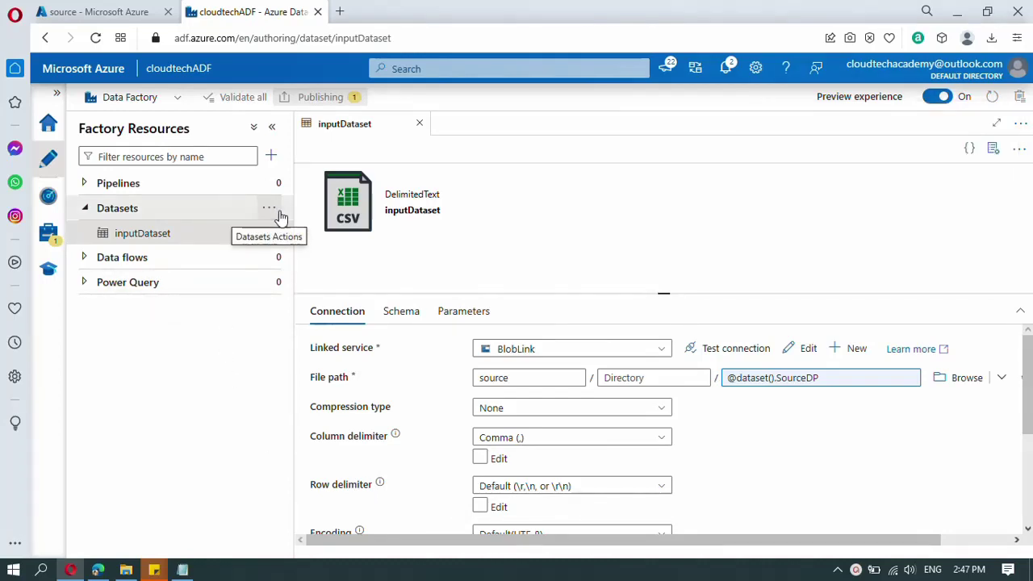
Start another new dataset with Azure Blob Storage as the data store and DelimitedText as the format
click(276, 212)
click(297, 233)
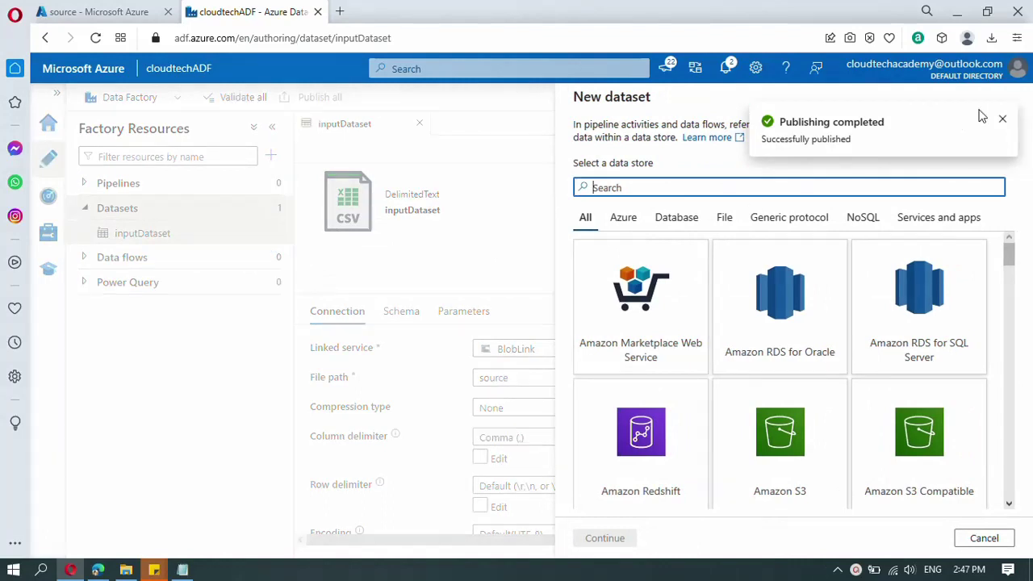
click(1002, 119)
click(711, 187)
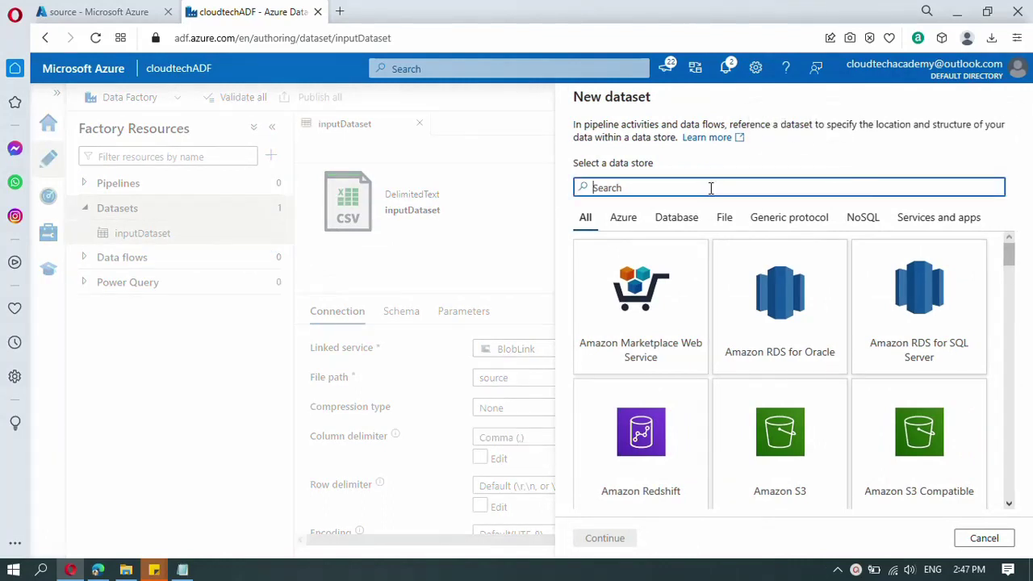
text(bl)
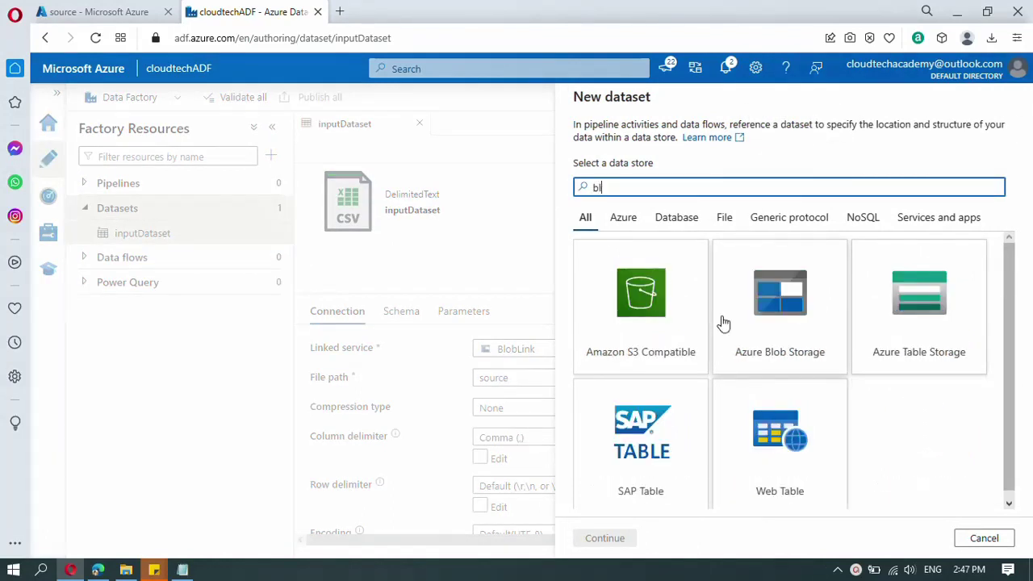
click(783, 329)
click(605, 538)
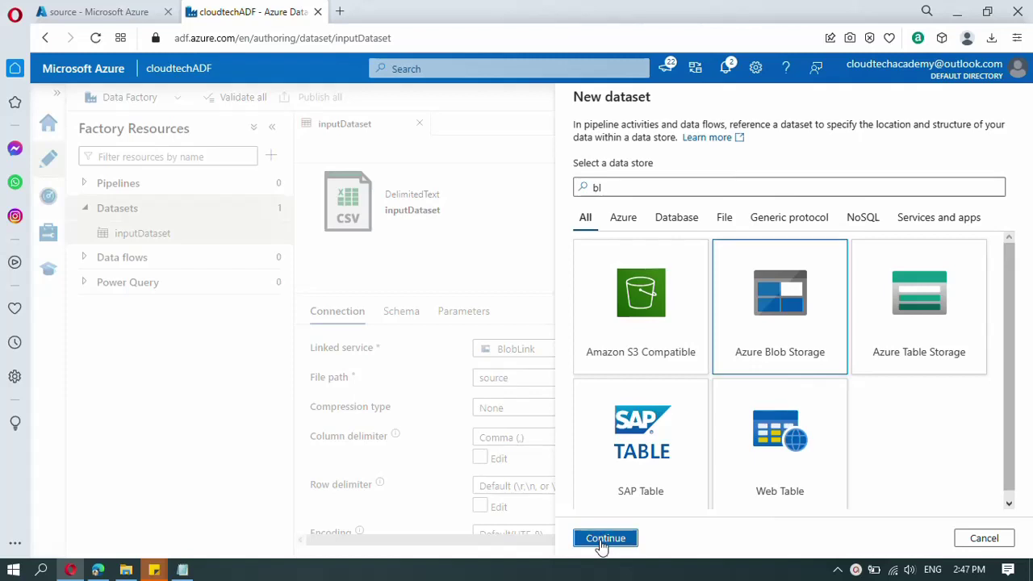
click(921, 222)
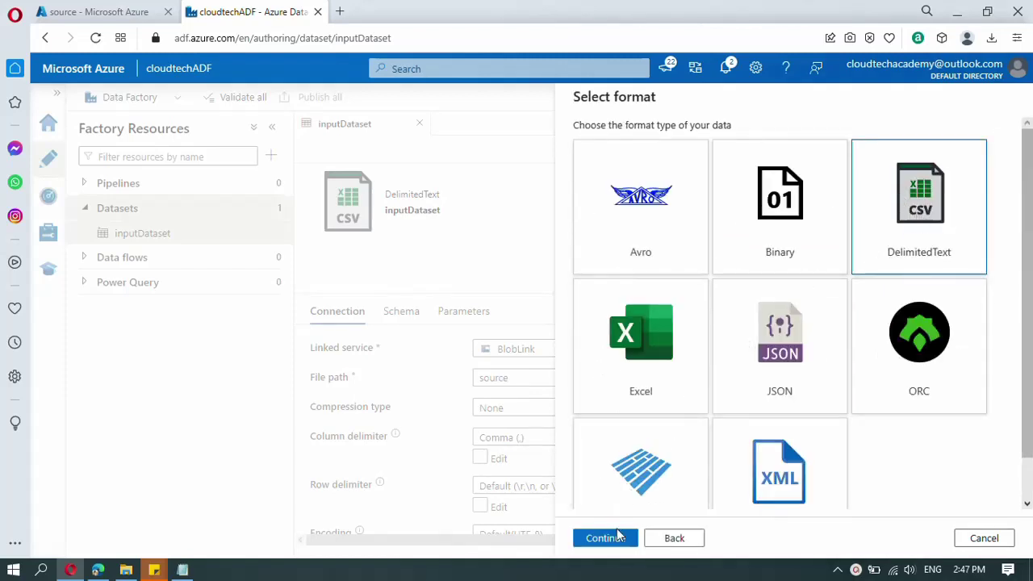
click(607, 539)
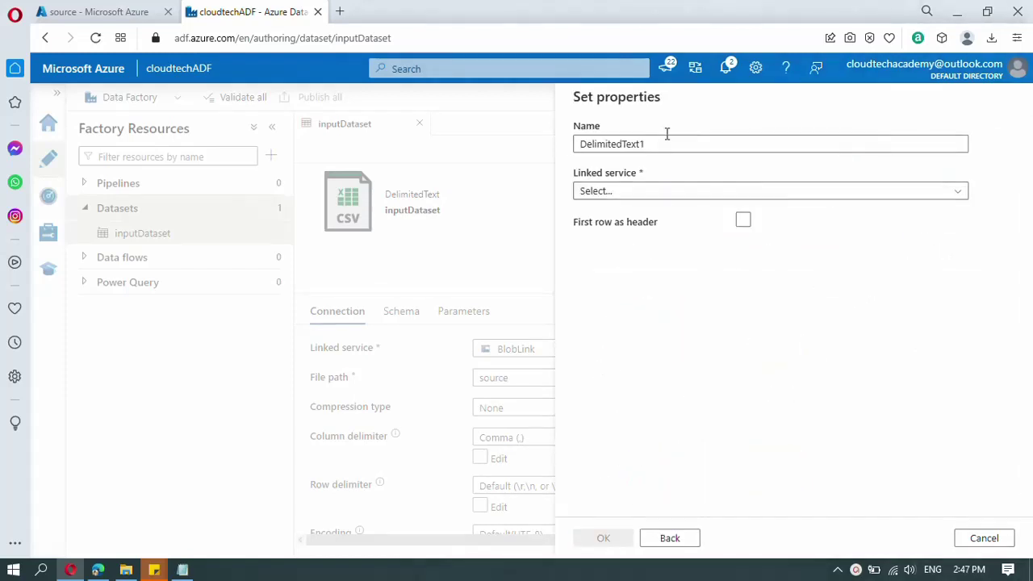
Name the new dataset OutputDataset and set its linked service to BlobLink
drag(657, 142, 575, 144)
text(OutputDataset)
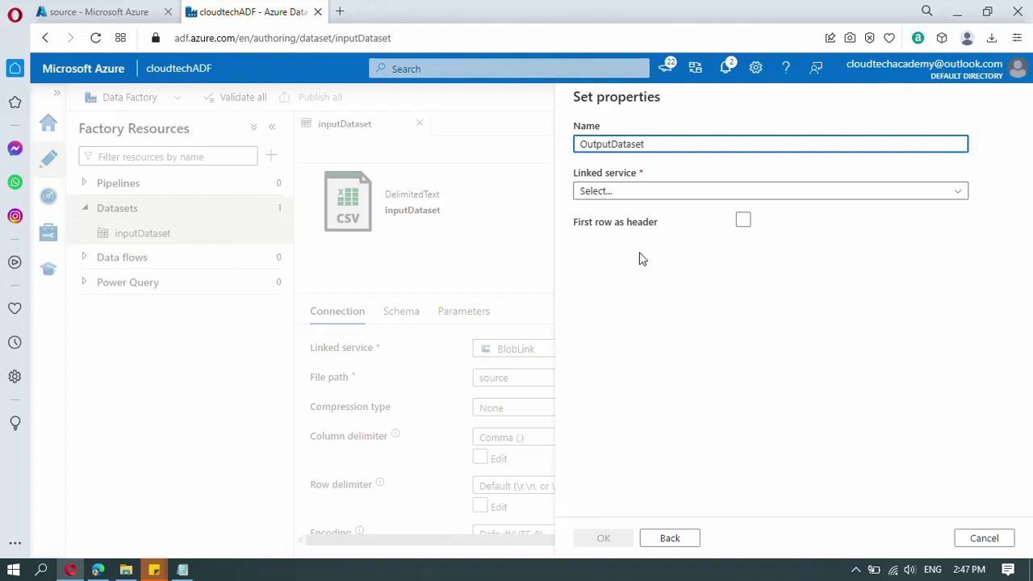
click(641, 194)
click(638, 285)
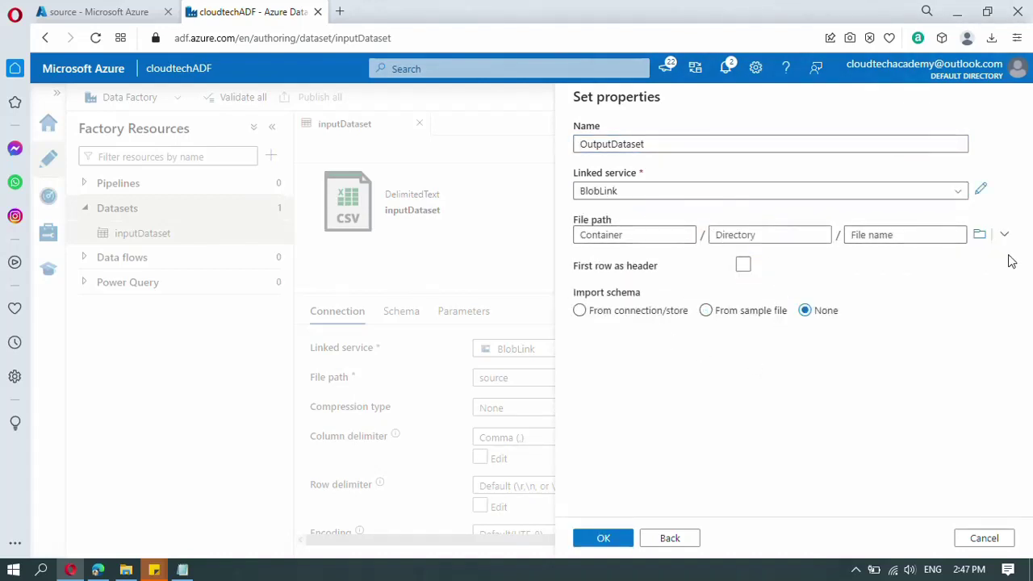
Set the dataset's file path to the destination container and treat the first row as header
click(979, 234)
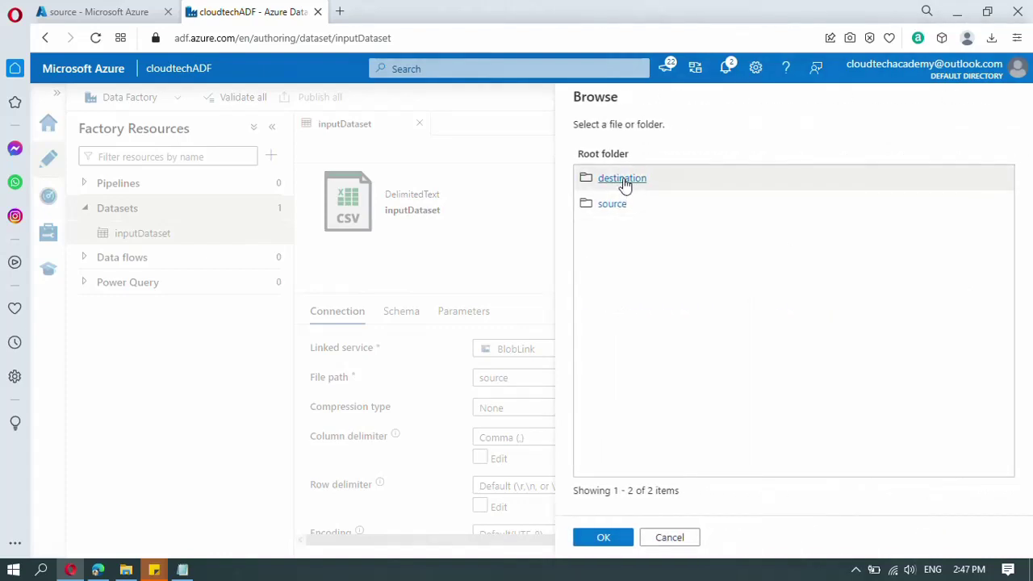
click(623, 179)
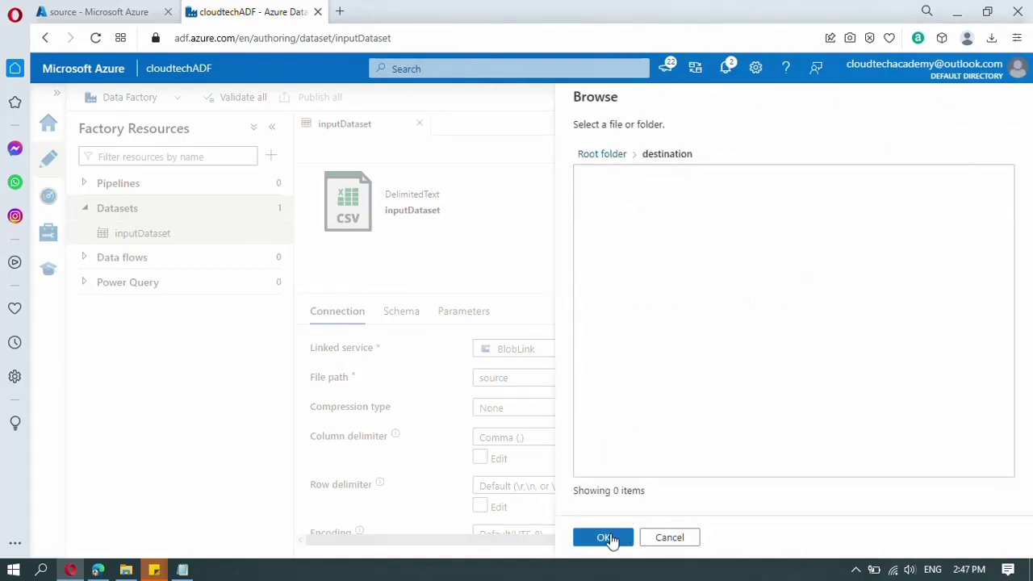
click(611, 539)
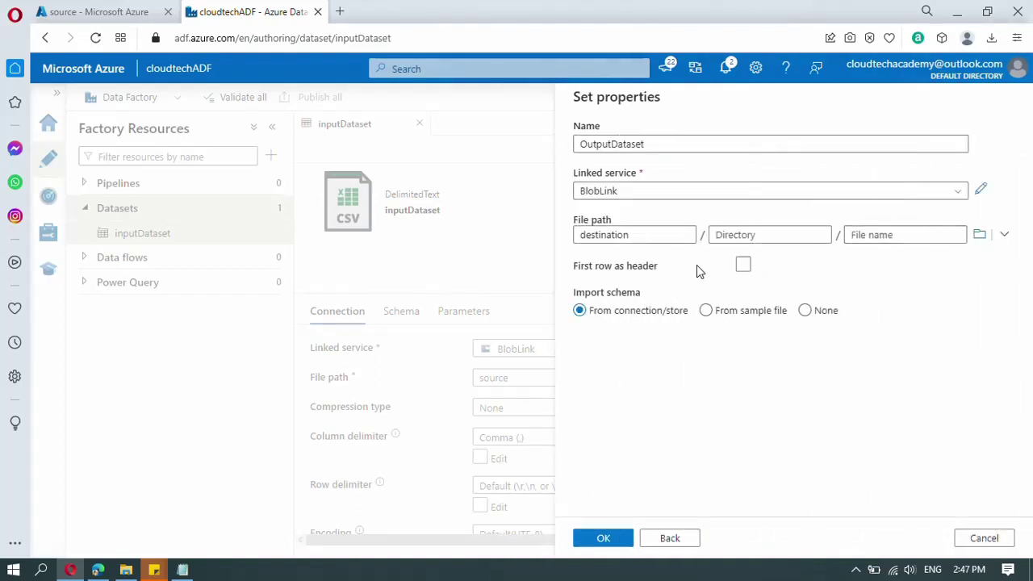
click(743, 267)
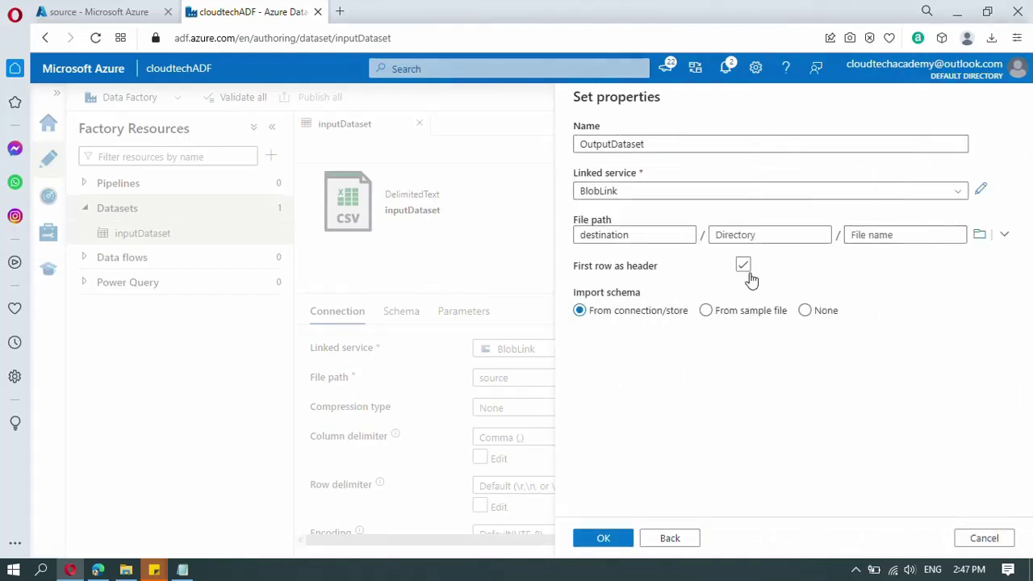
Import the schema from the sample file Crypto1.csv, create the dataset and hide its properties pane
click(707, 313)
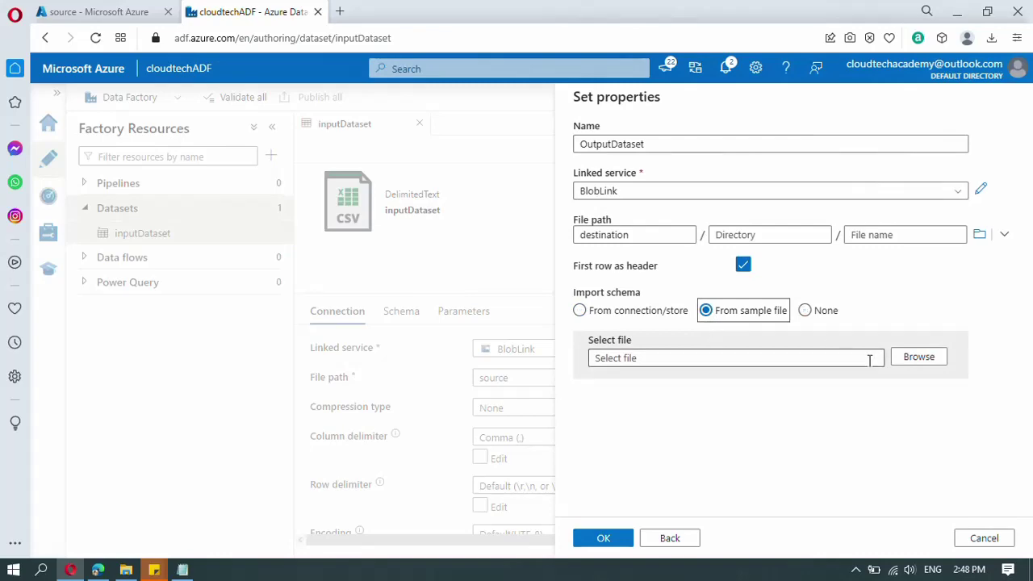
click(912, 363)
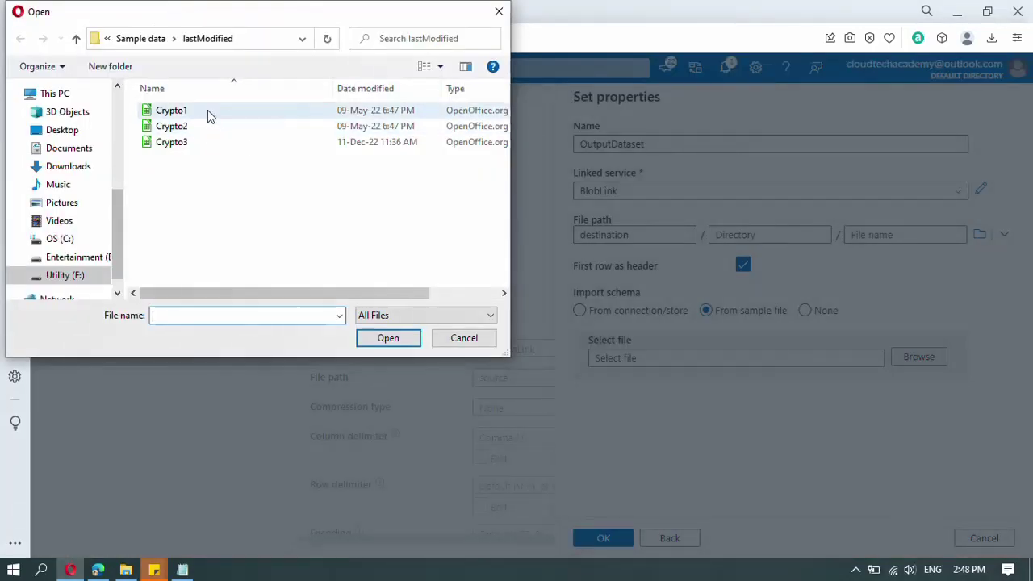
click(207, 110)
click(388, 338)
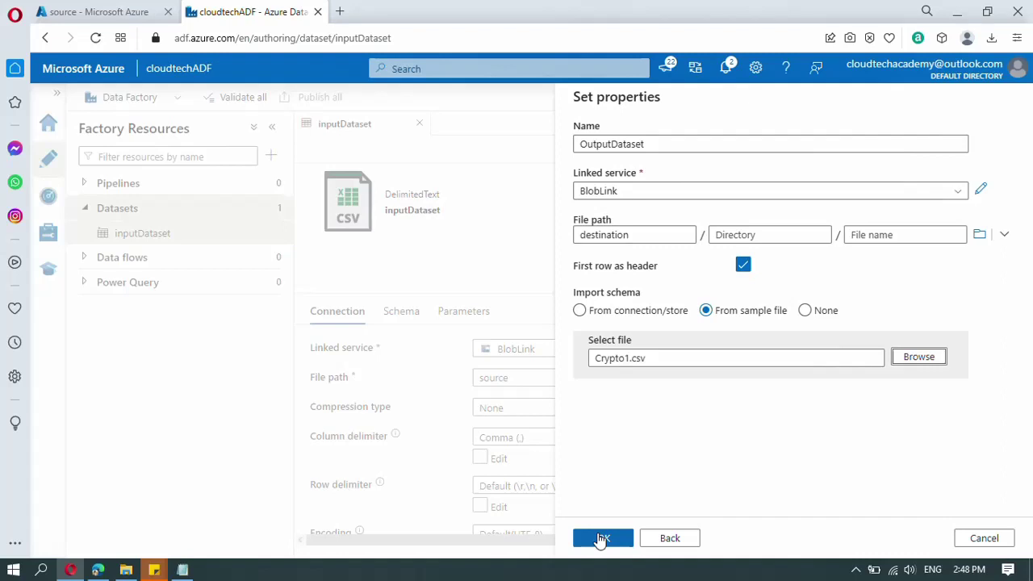
click(602, 539)
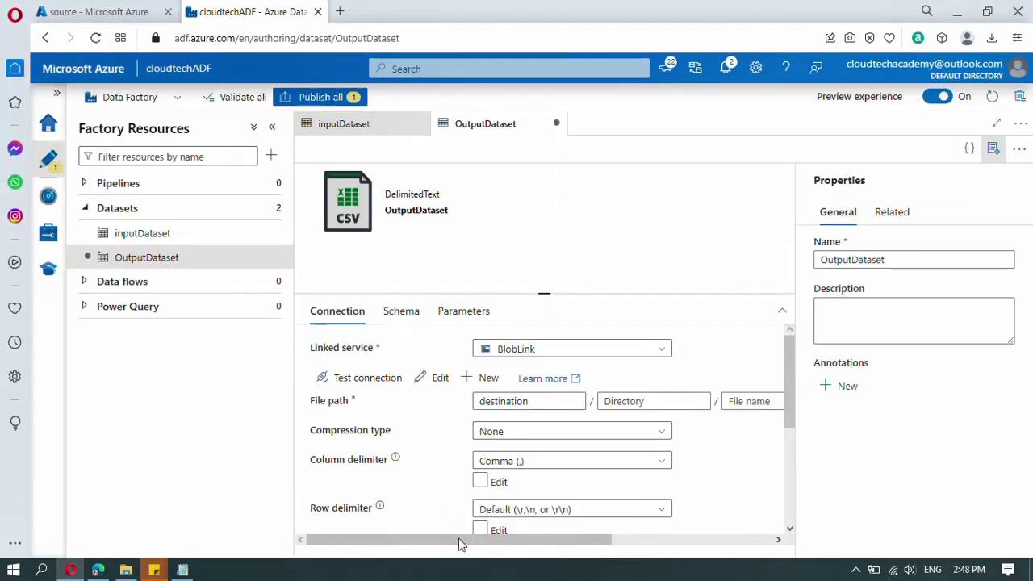
click(993, 148)
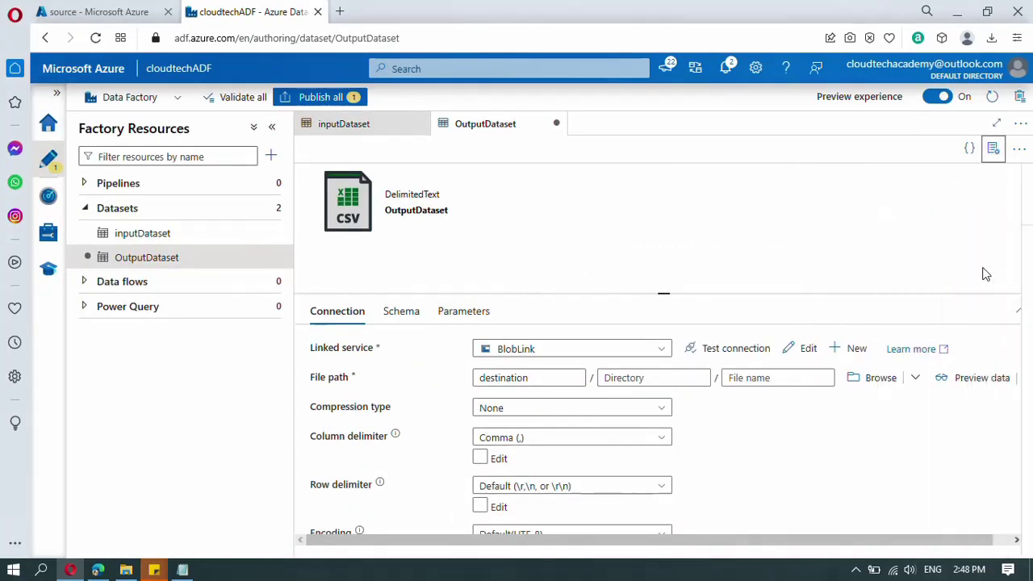
Check OutputDataset's imported schema and add a String dataset parameter named DestinationDirDP
click(406, 315)
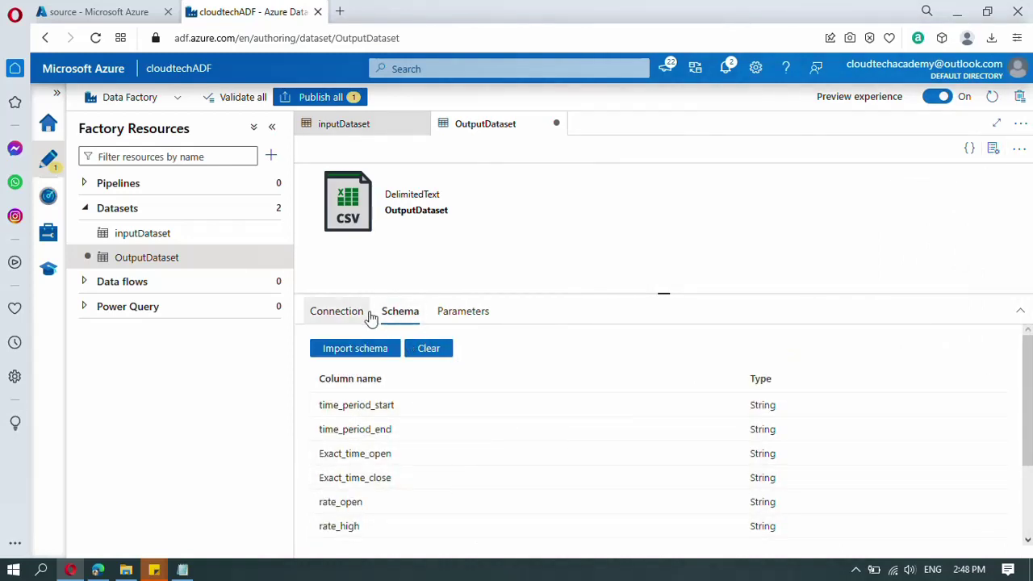
click(341, 314)
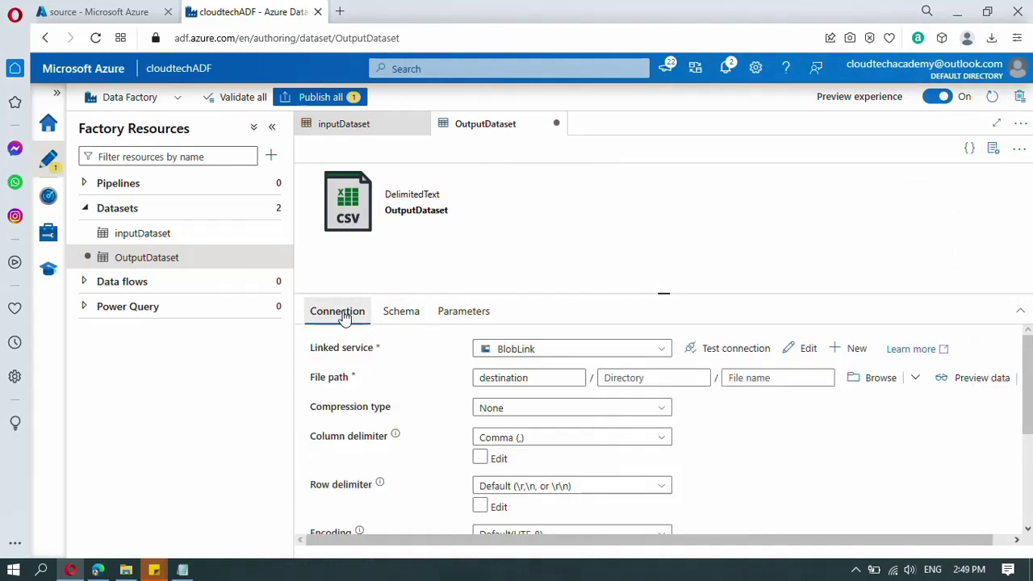
click(650, 378)
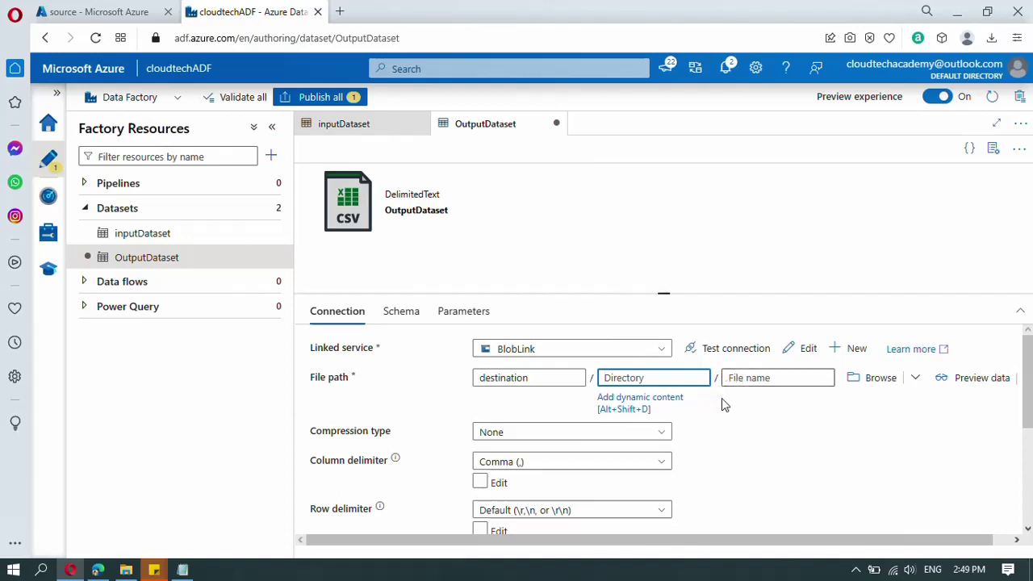
click(471, 313)
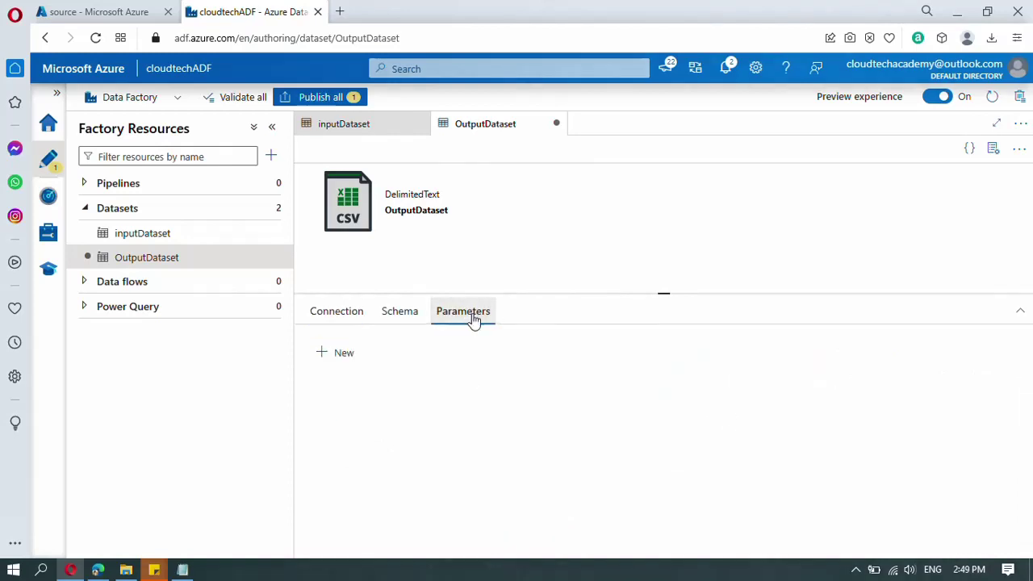
click(335, 355)
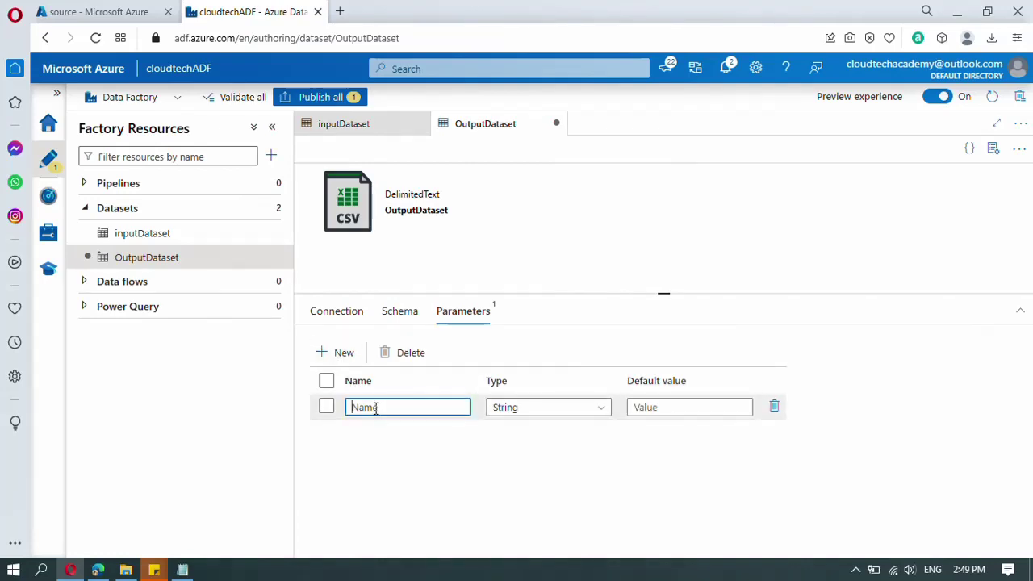
text(DestinationDir)
text(D)
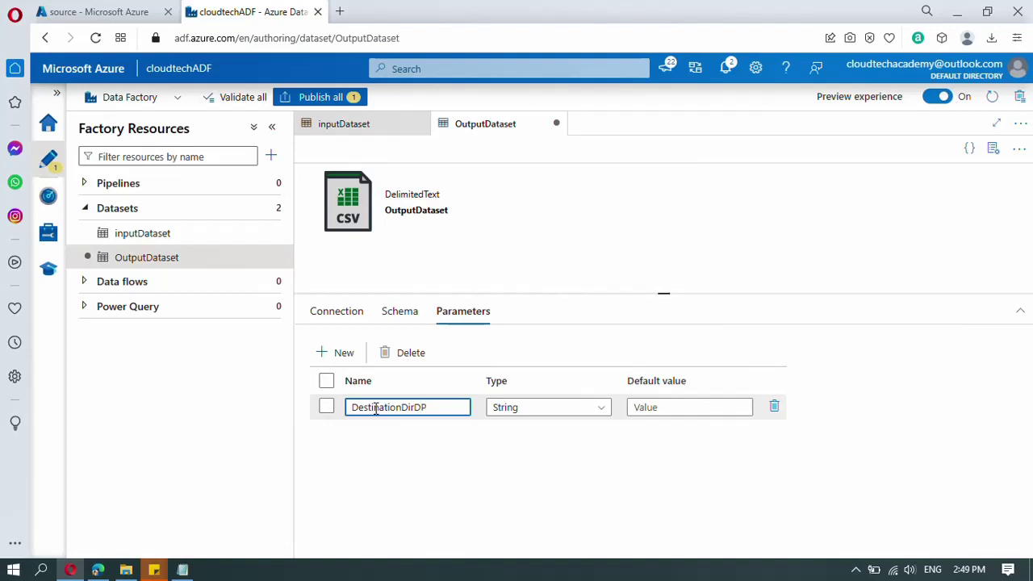
click(336, 311)
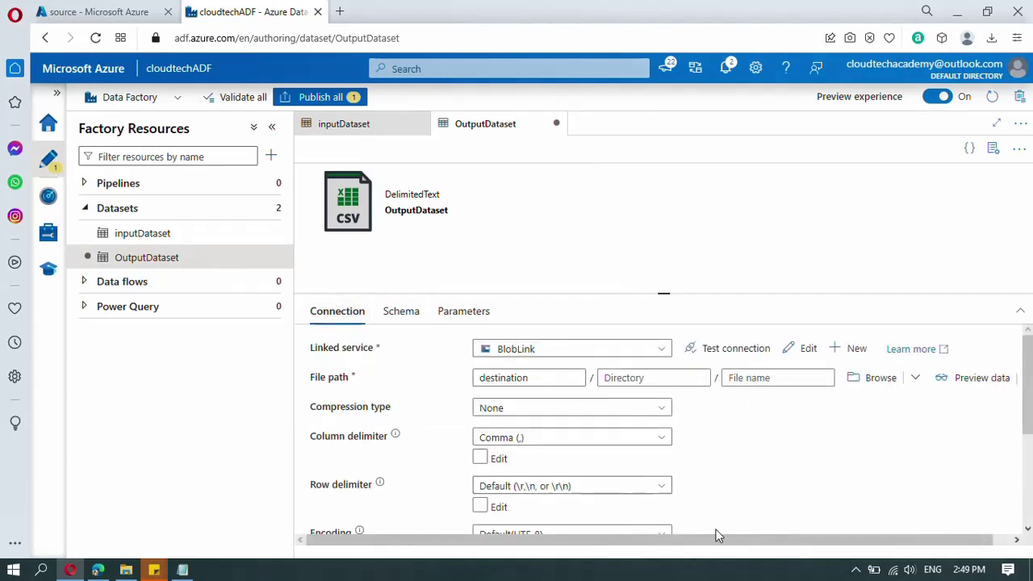
click(630, 378)
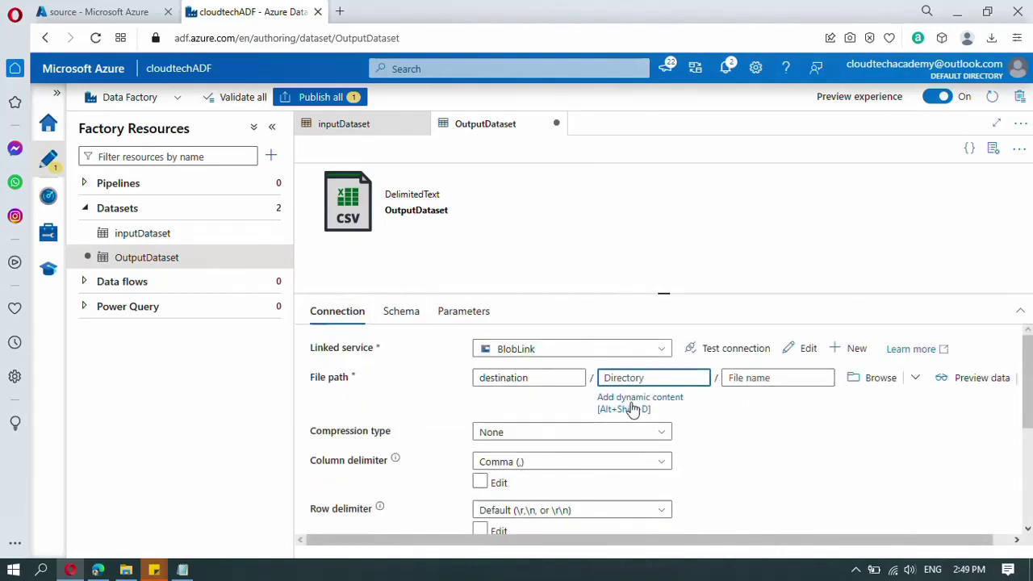
click(626, 399)
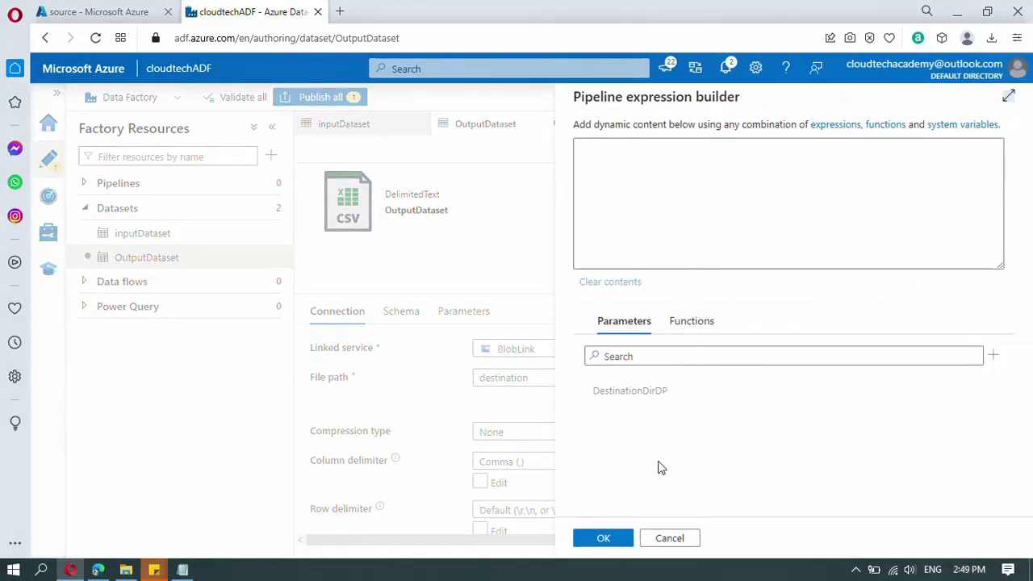
click(670, 393)
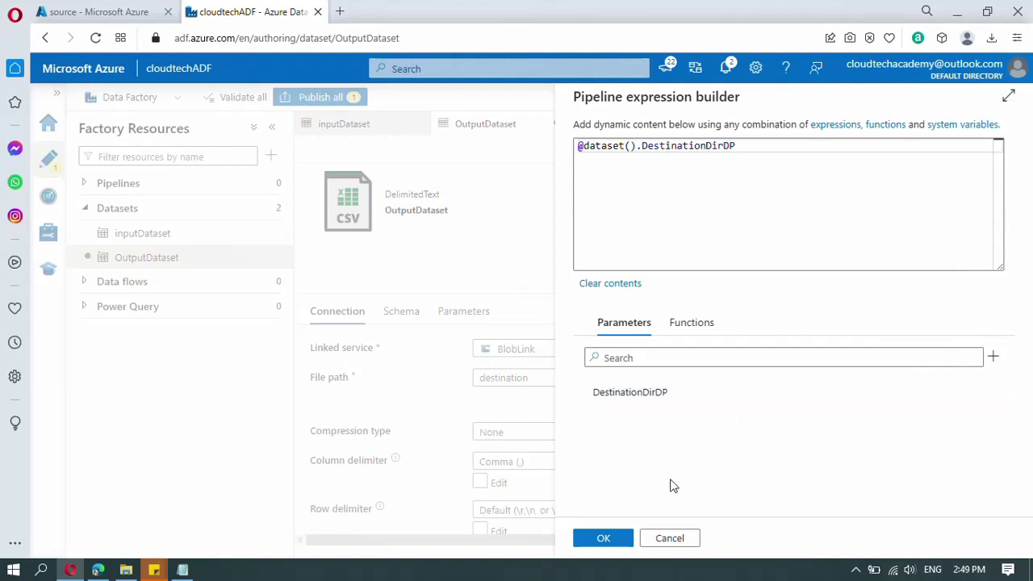
click(606, 538)
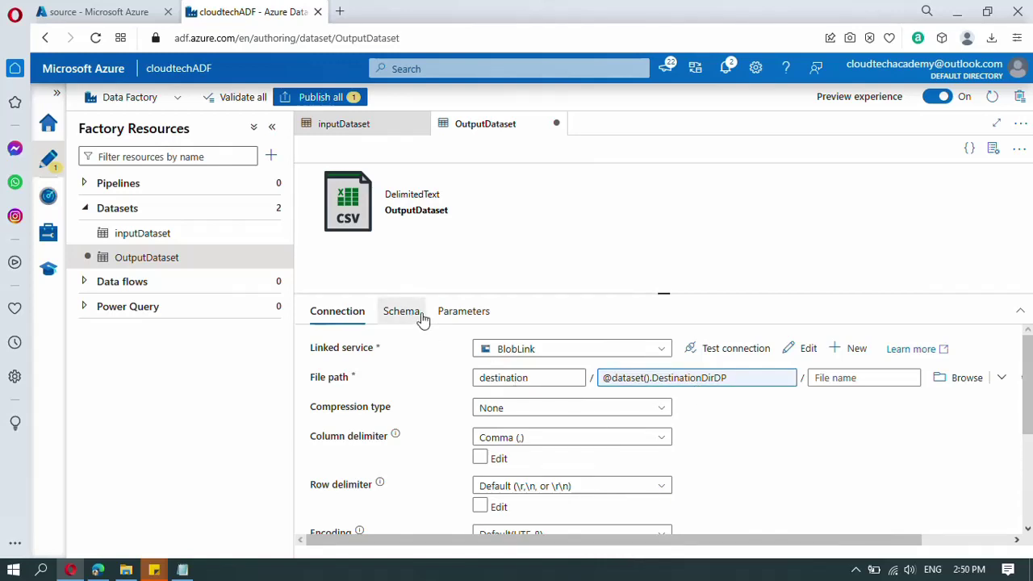
Add a second String parameter named DestinationFileDP to OutputDataset
click(481, 316)
click(337, 355)
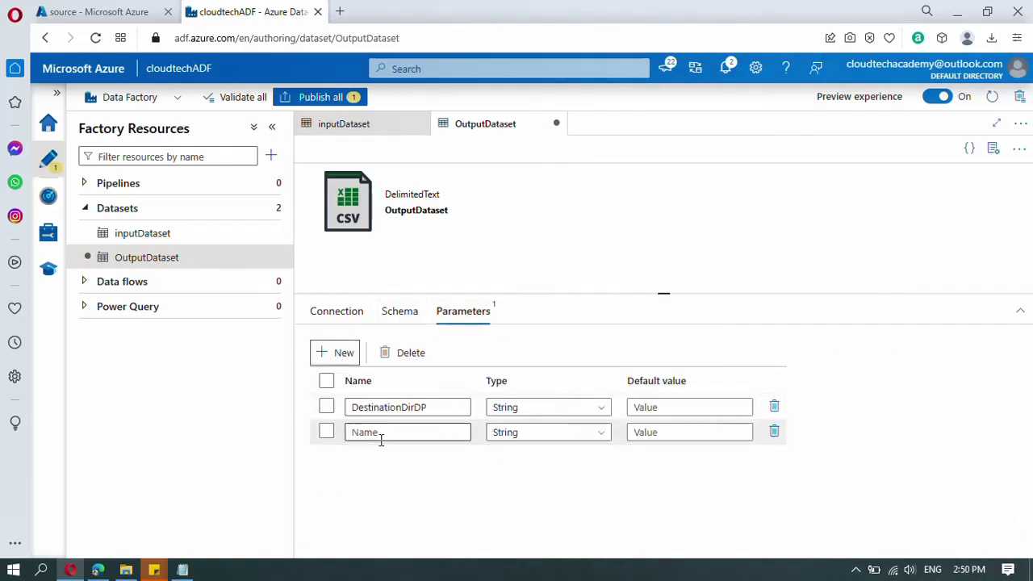
text(De)
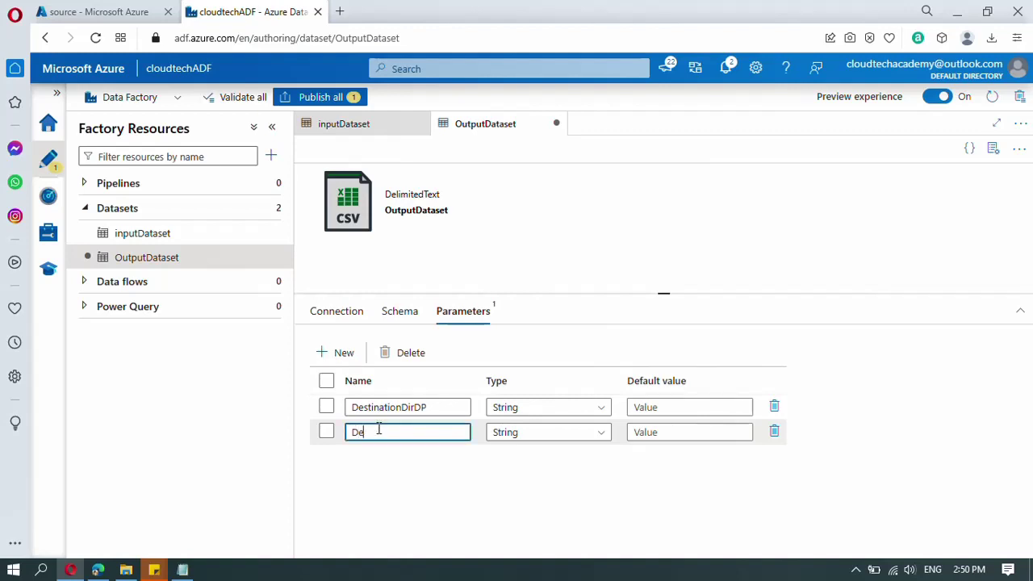
text(stinationFileDP)
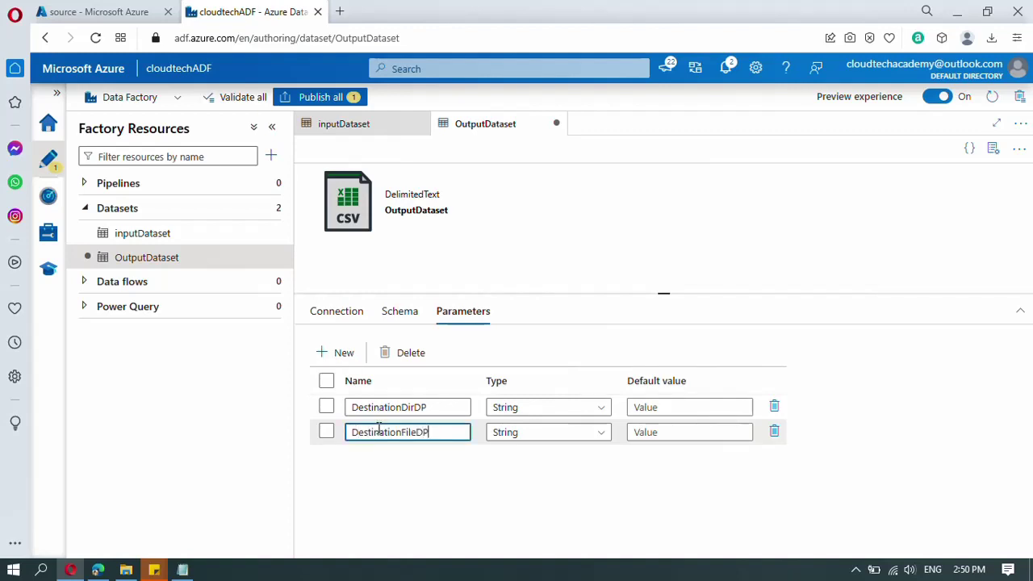
click(331, 315)
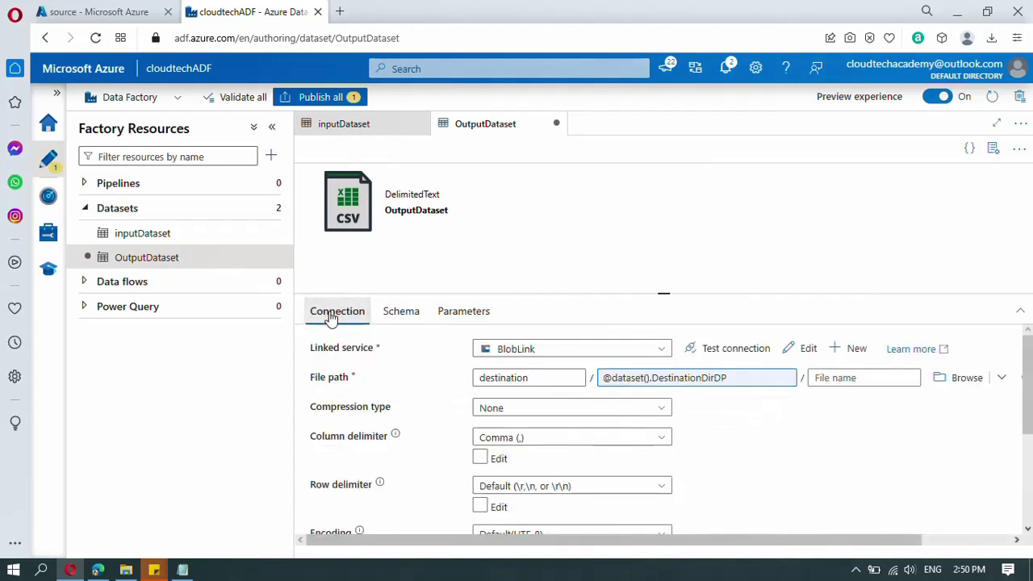
click(844, 377)
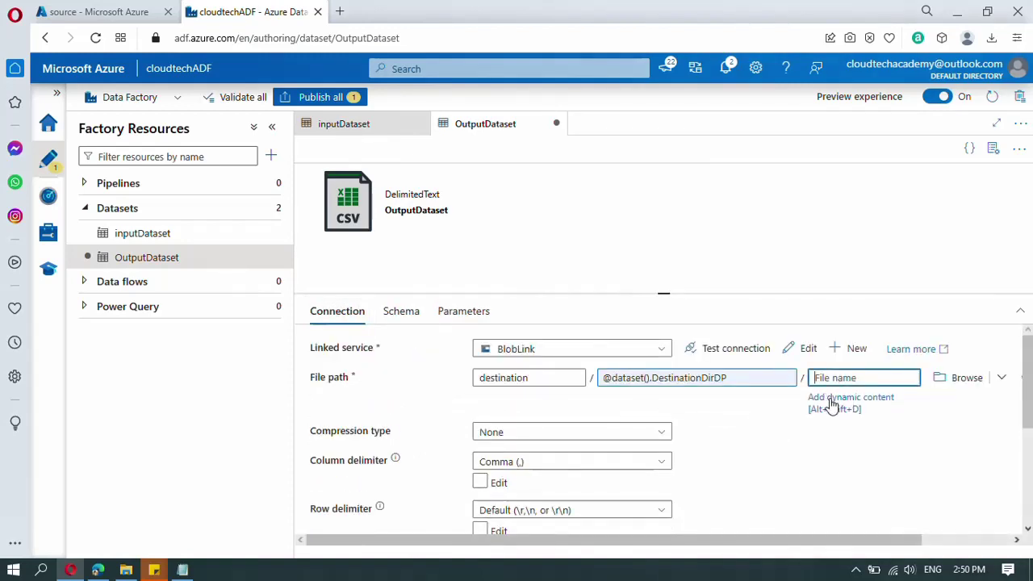
click(831, 399)
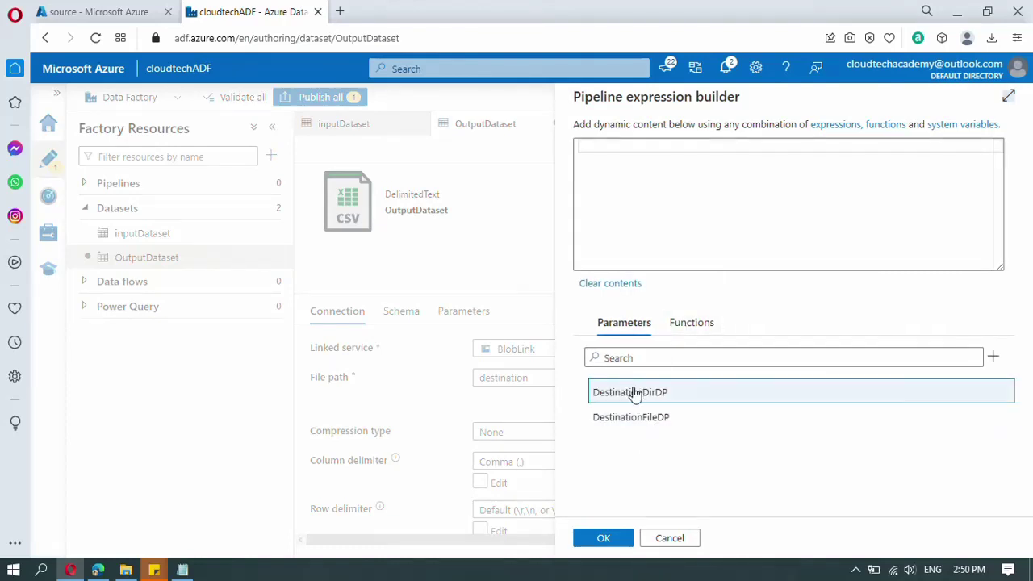
click(638, 421)
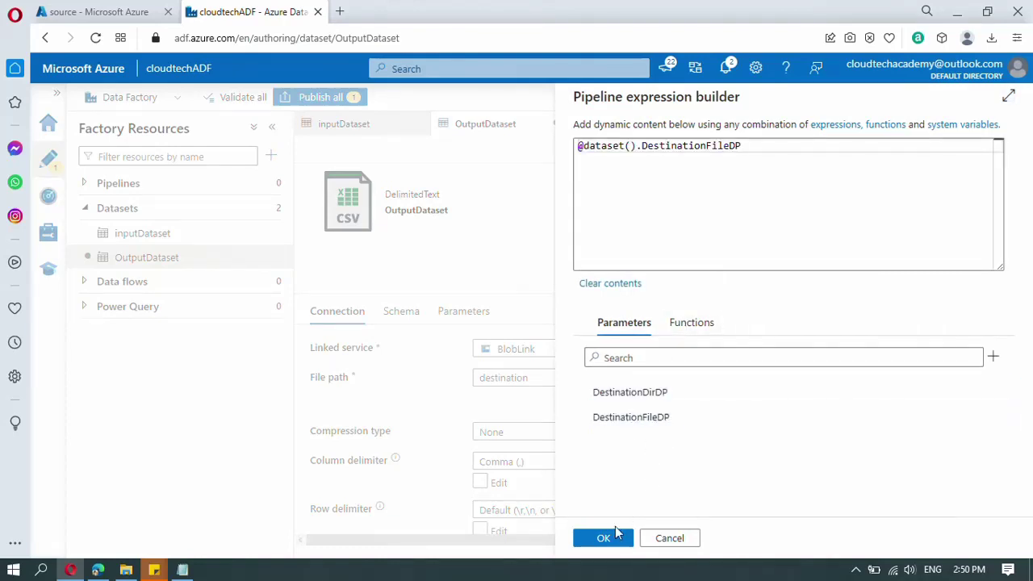
click(604, 539)
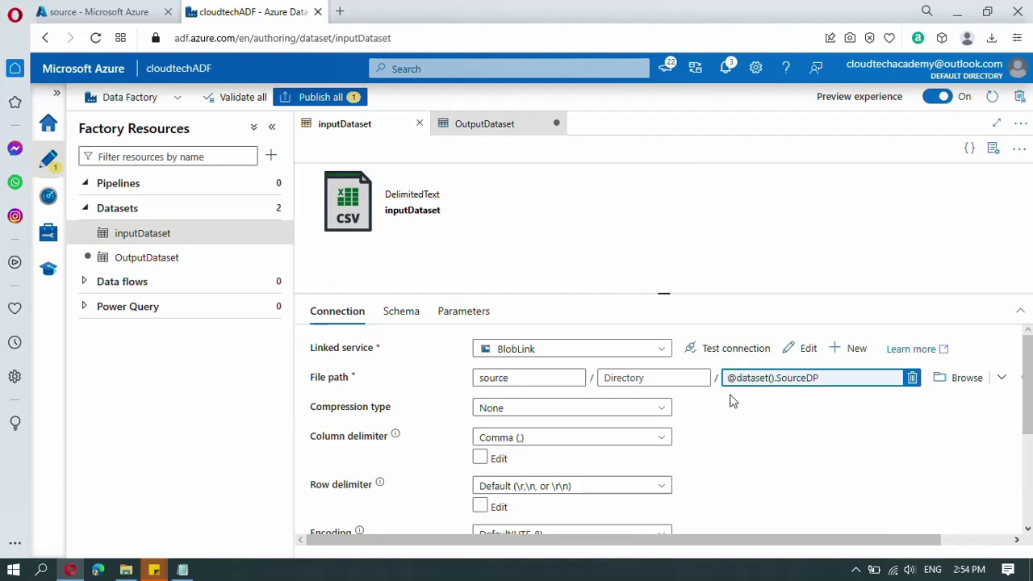
Start a third dataset using Azure Blob Storage as the data store and DelimitedText as the format
click(148, 273)
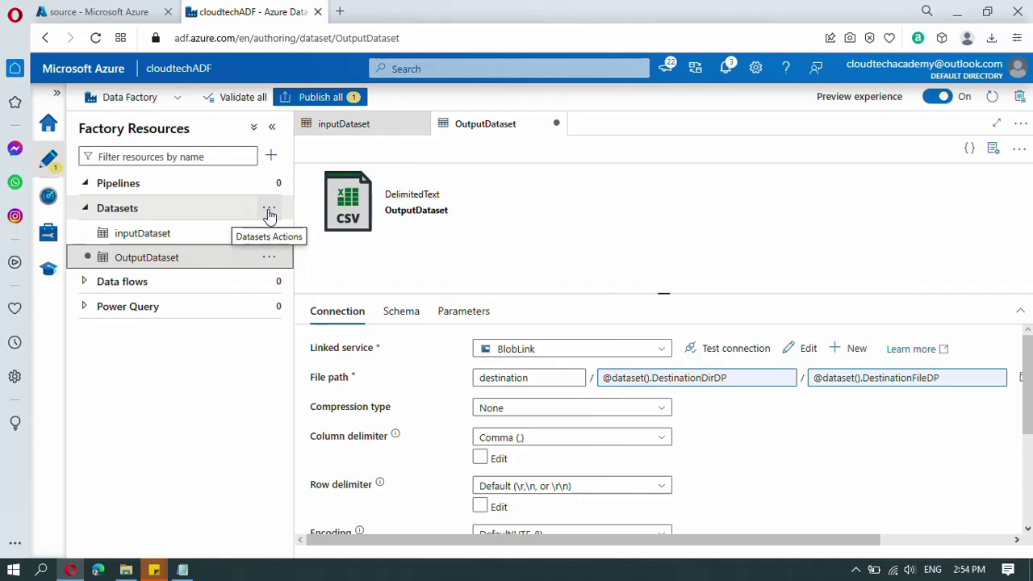
click(269, 214)
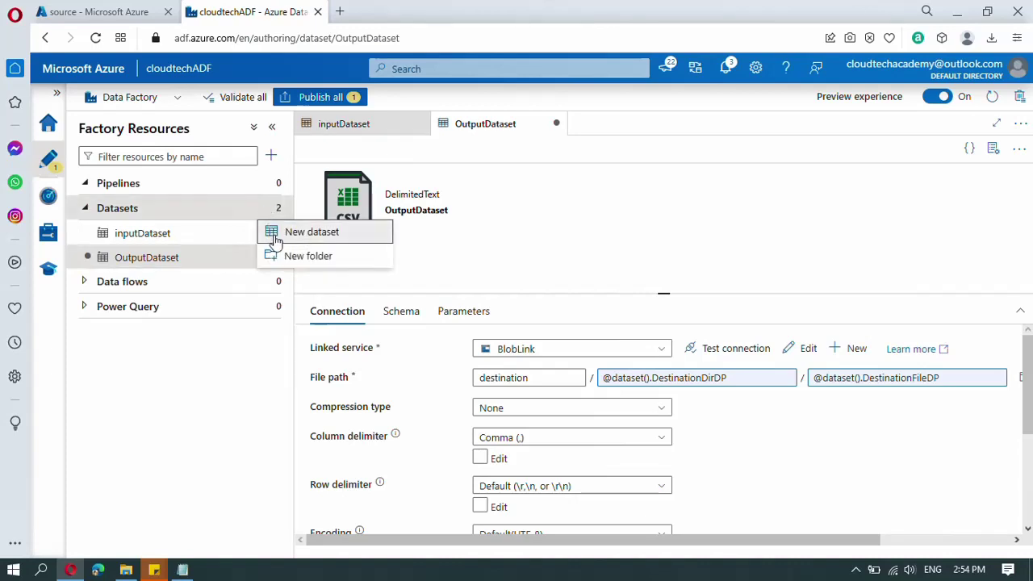
click(321, 240)
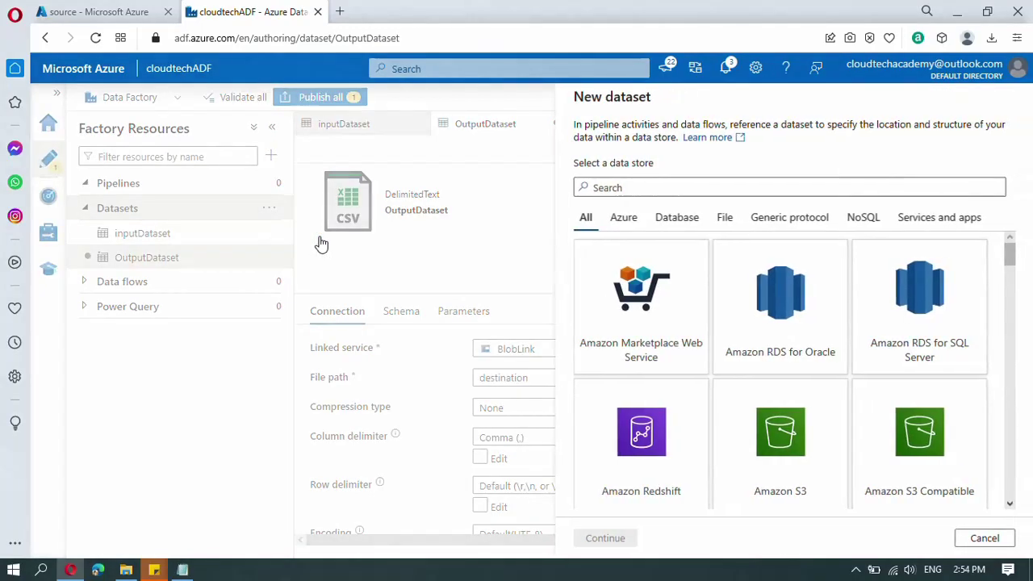
text(blob)
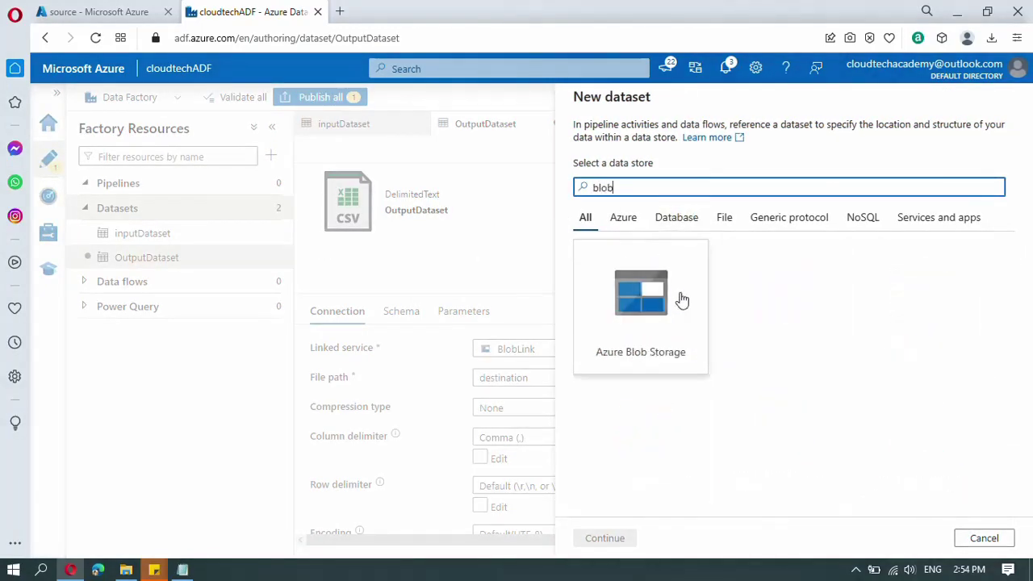
click(658, 331)
click(607, 538)
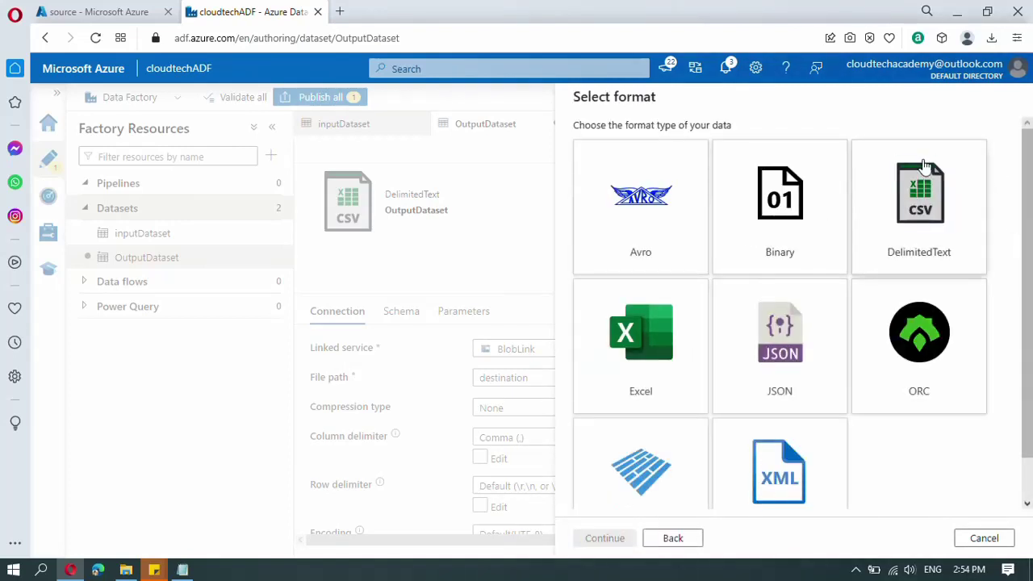
click(932, 225)
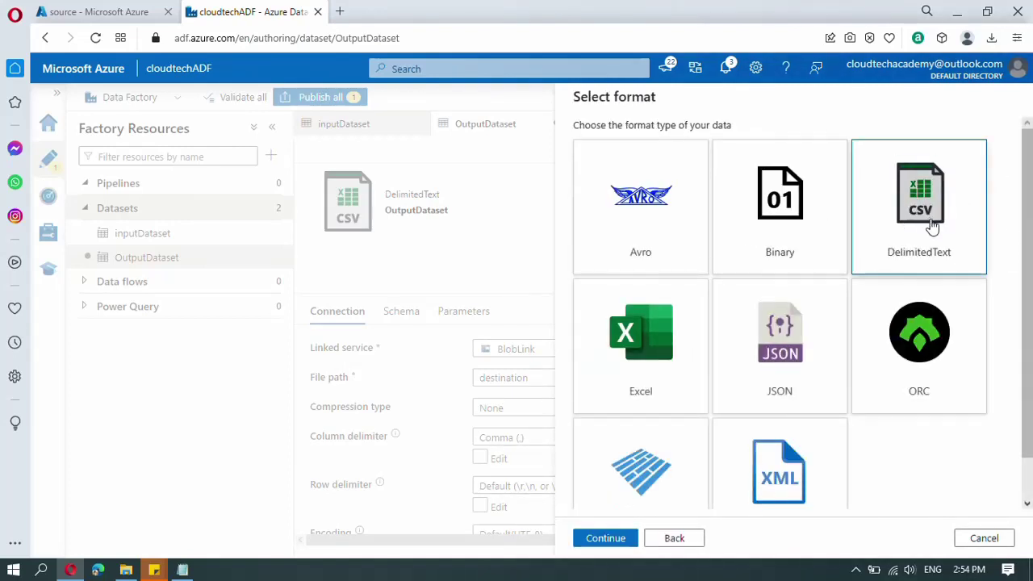
click(607, 541)
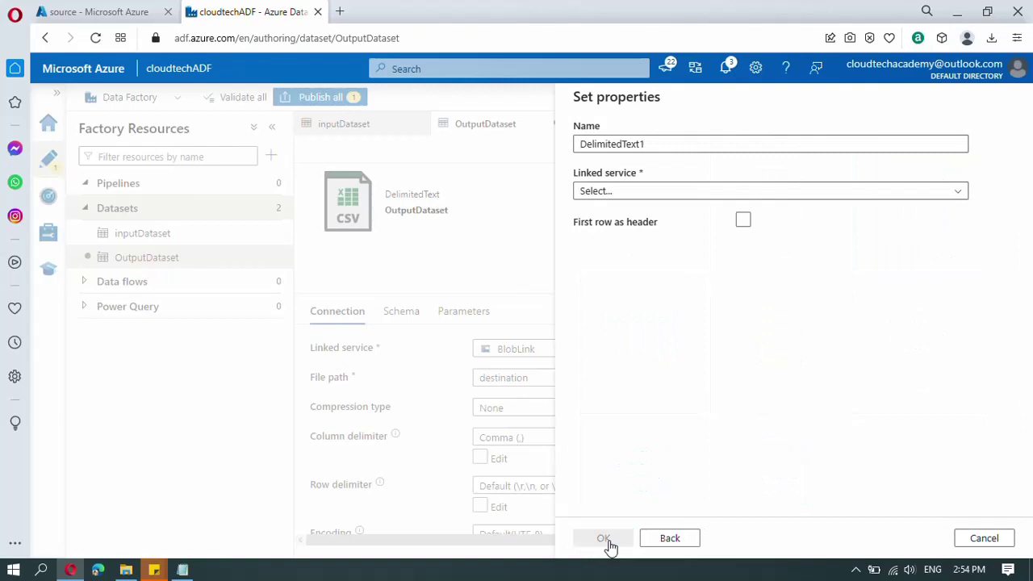
Name the new dataset ContainerDataset and set its linked service to BlobLink
click(662, 144)
double_click(662, 144)
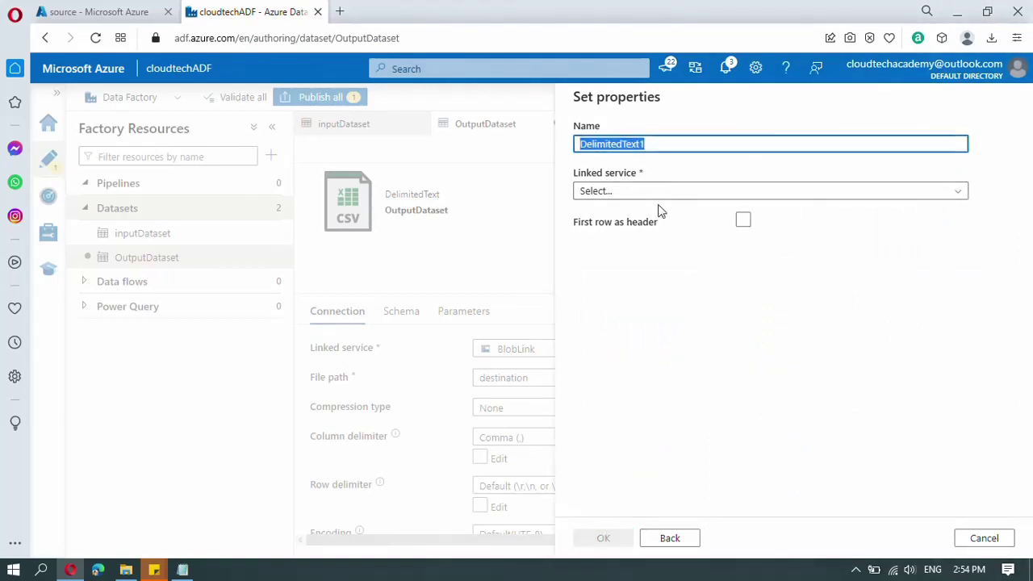
text(Cont)
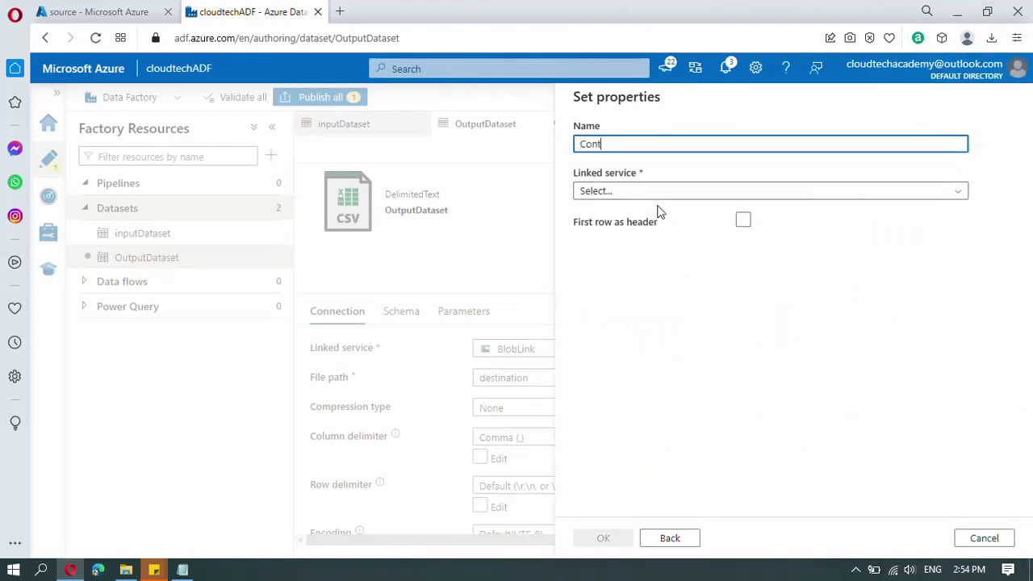
text(ainerDataset)
click(628, 194)
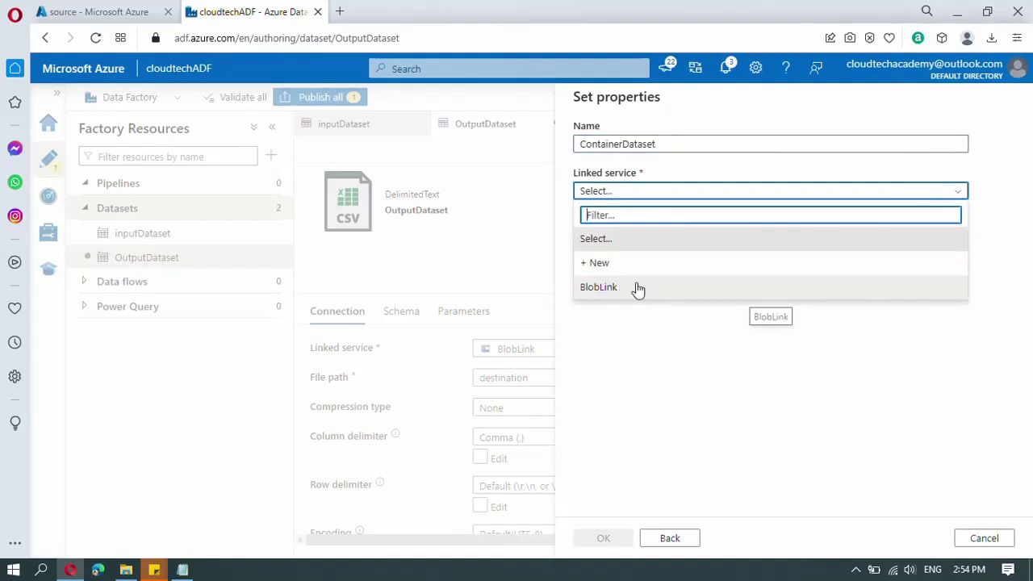
click(639, 288)
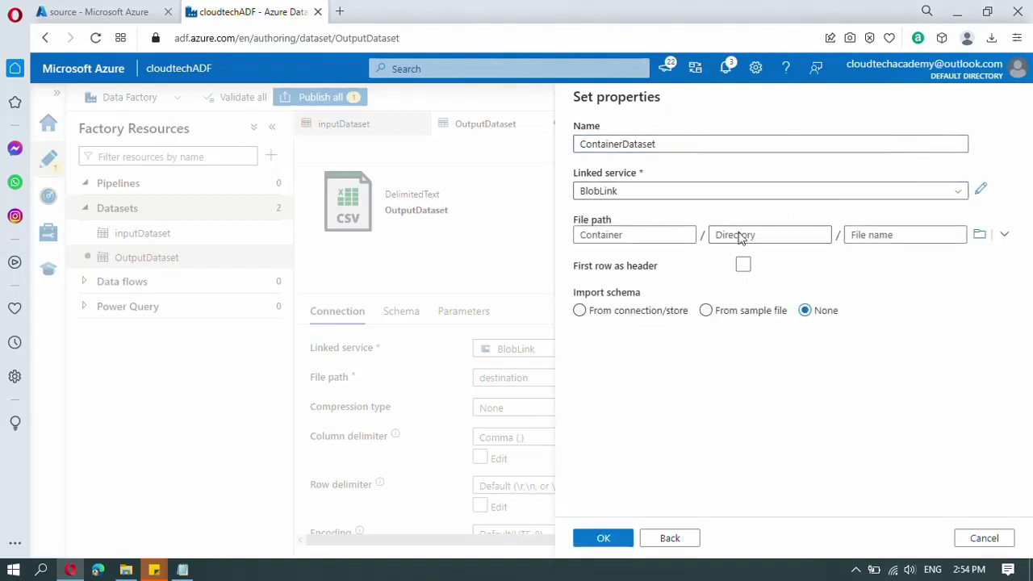
Set ContainerDataset's file path to the source container, without choosing a specific file
click(978, 235)
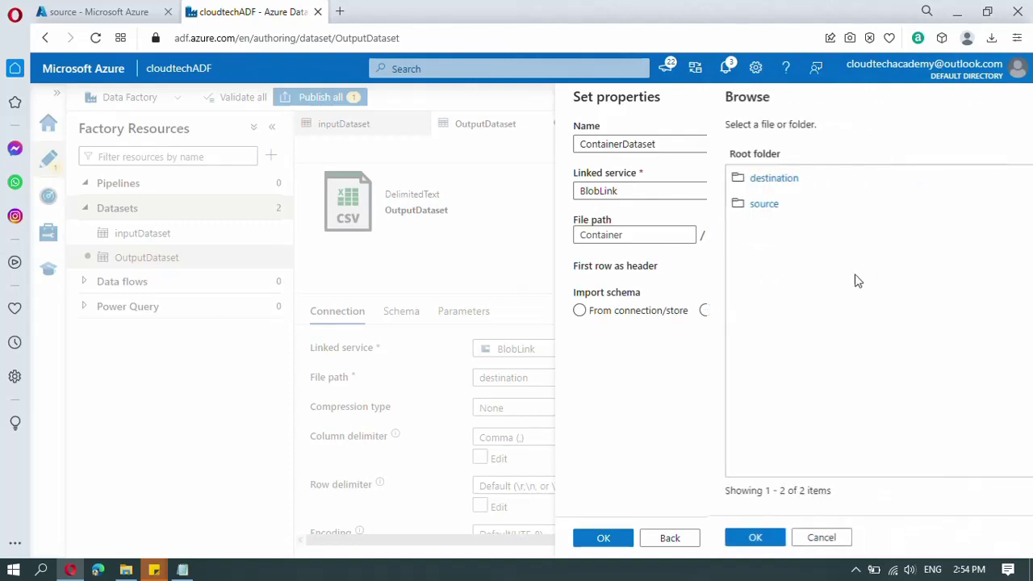
click(614, 207)
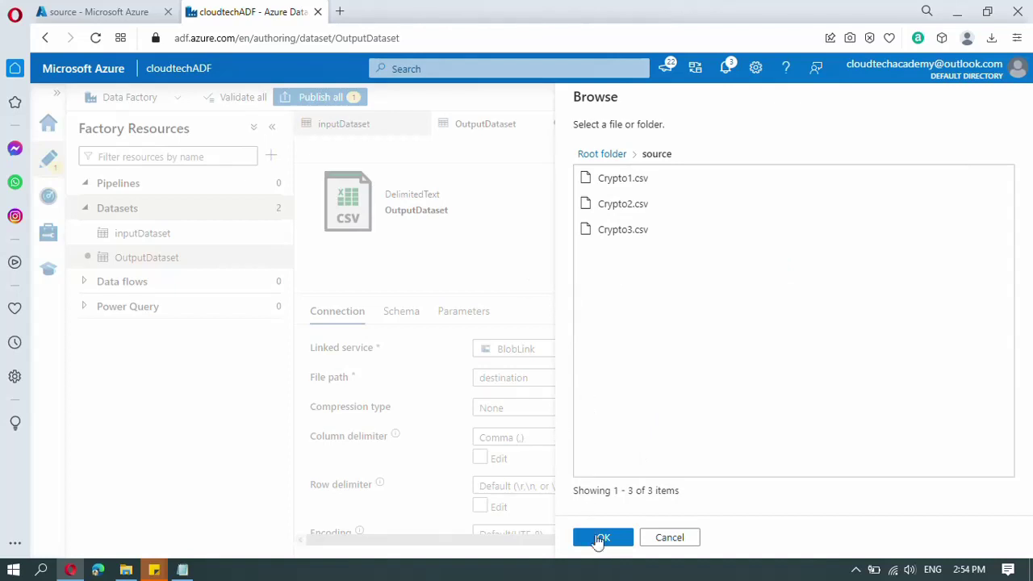
click(626, 541)
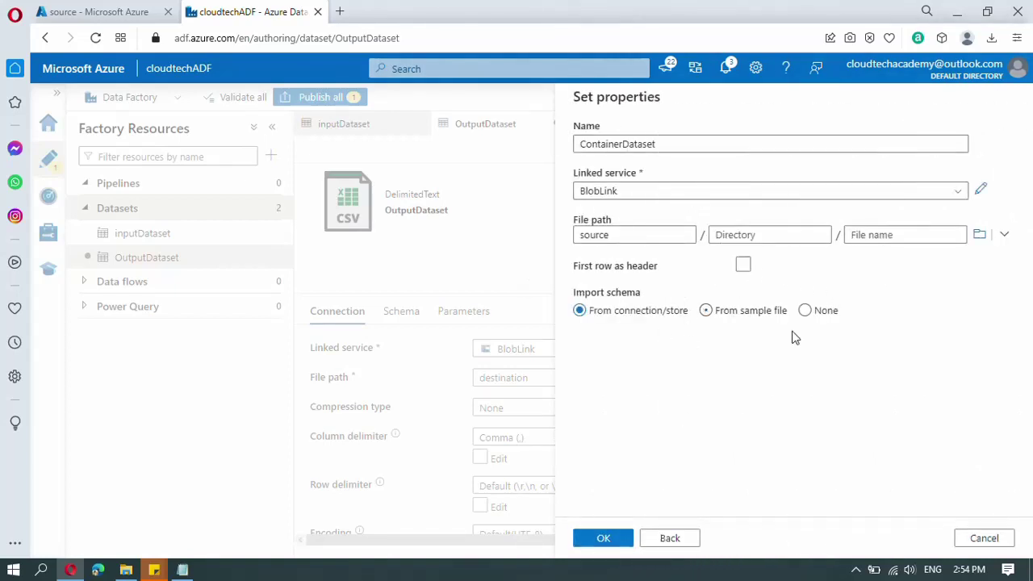
Create ContainerDataset with schema import set to None and hide its properties pane
click(805, 311)
click(618, 543)
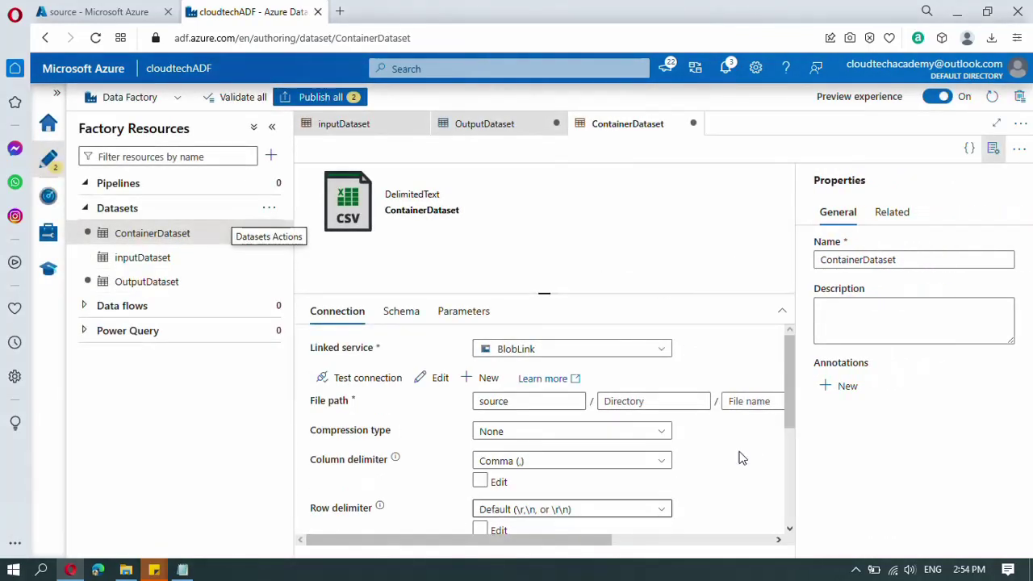
click(993, 150)
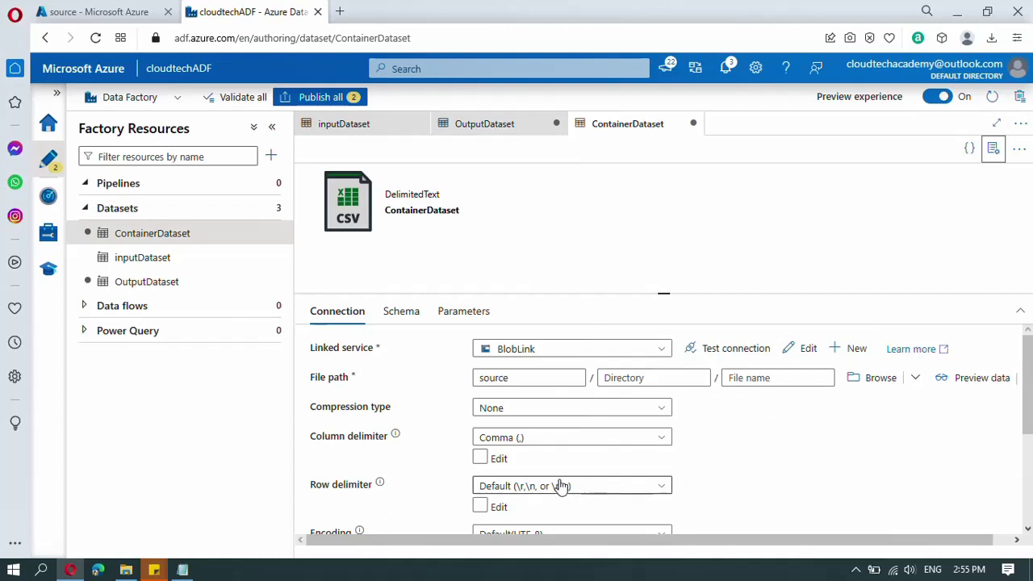
Create a new pipeline named CopyCont2Cont and hide its properties pane
click(480, 457)
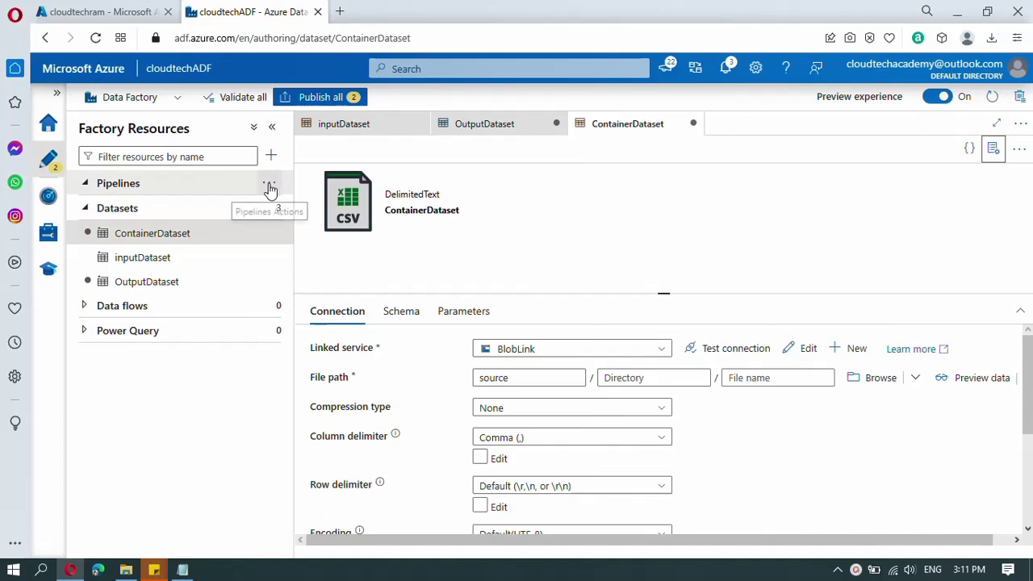
click(270, 186)
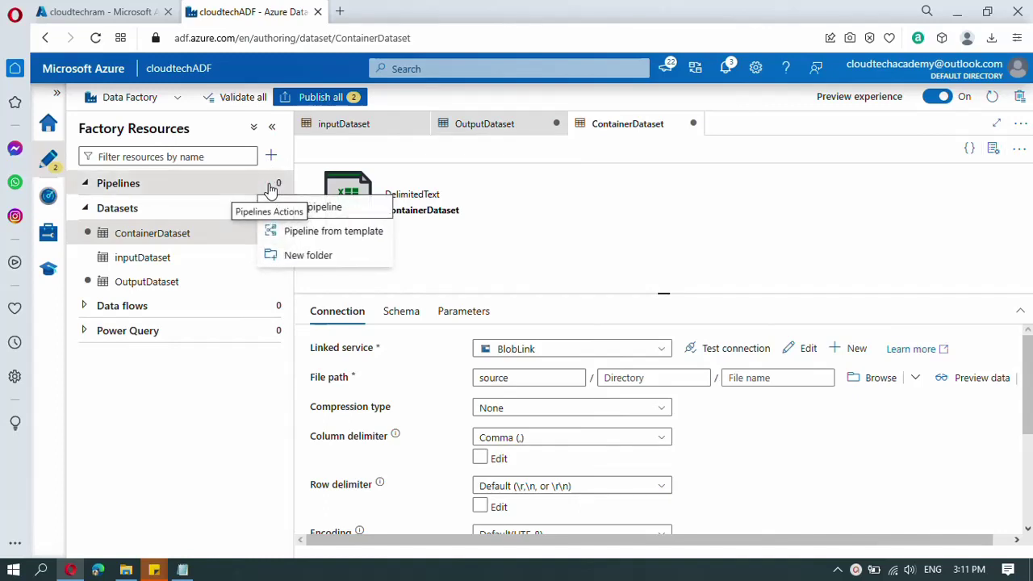
click(323, 207)
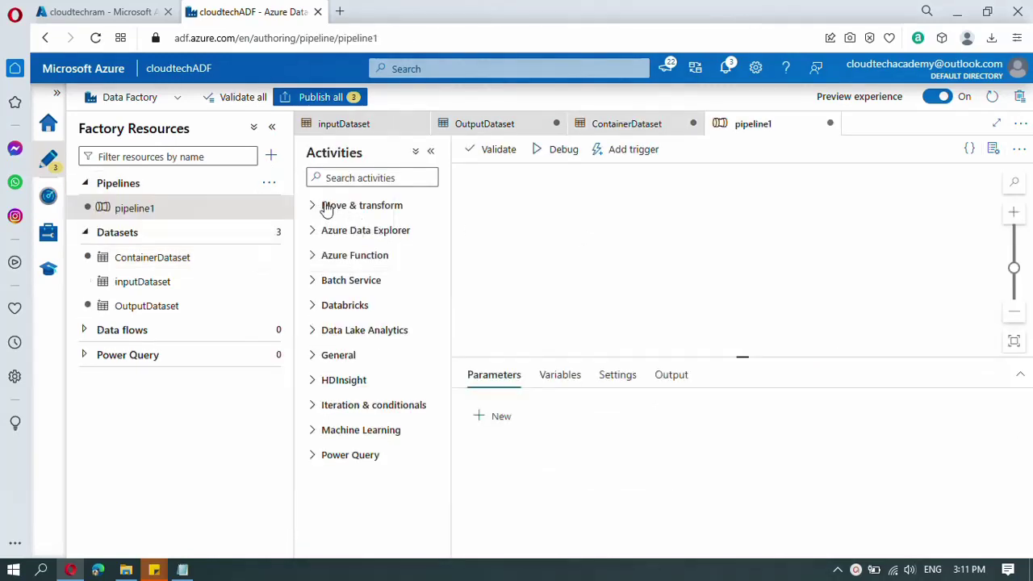
double_click(883, 260)
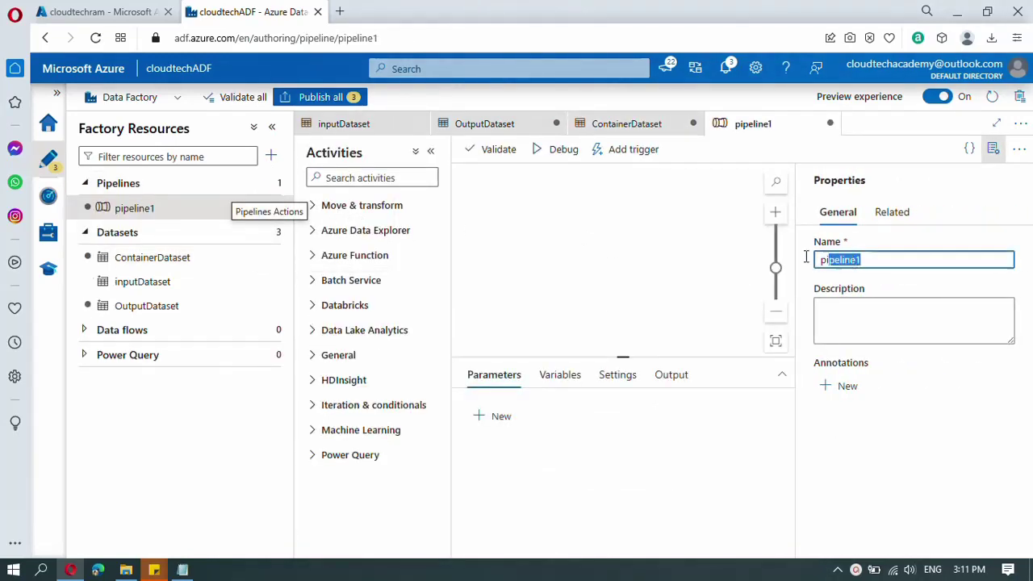
text(Co)
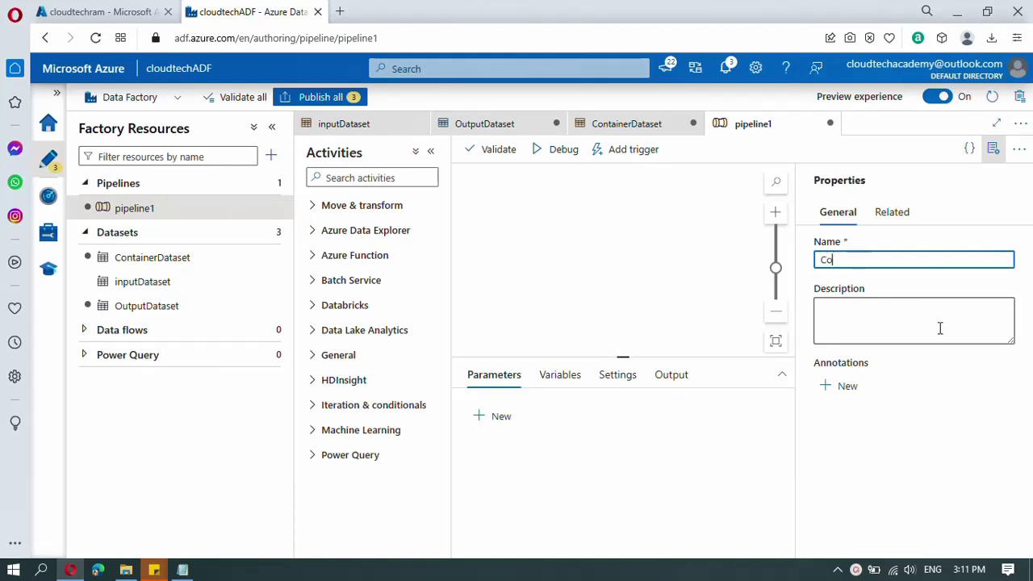
text(pyCont2Cont)
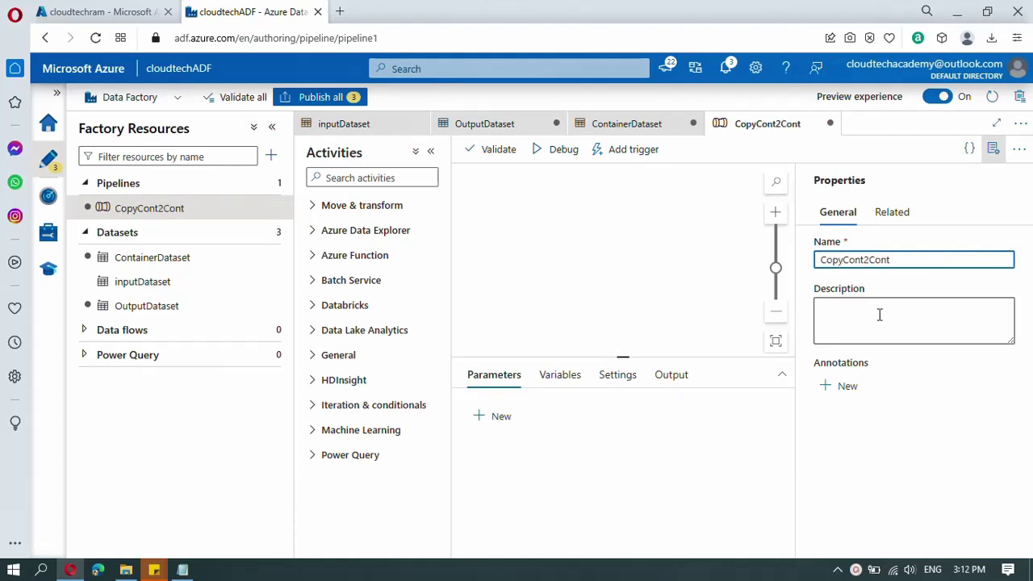
click(994, 149)
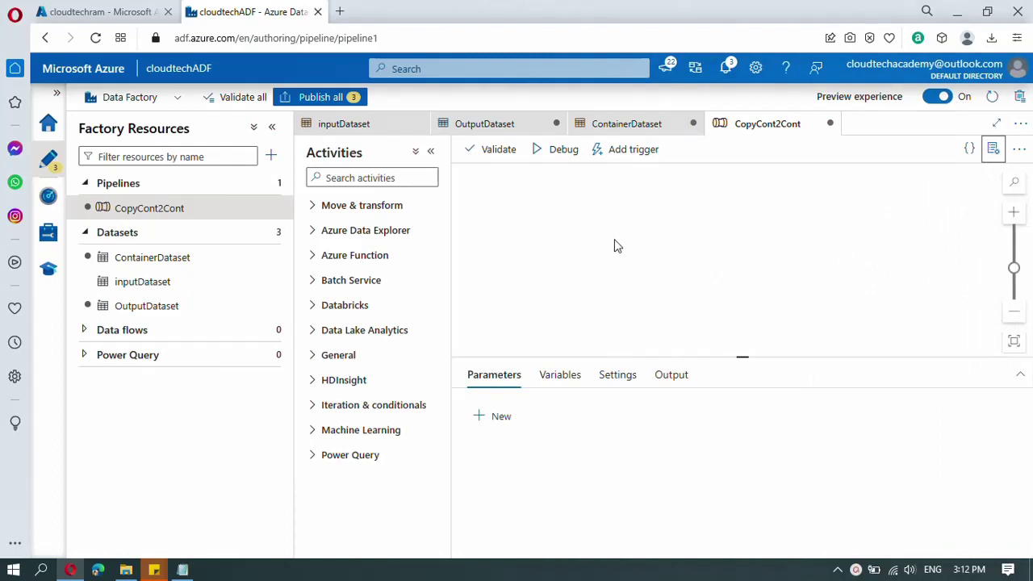
Find the Get Metadata activity and add it to the CopyCont2Cont pipeline canvas
click(358, 179)
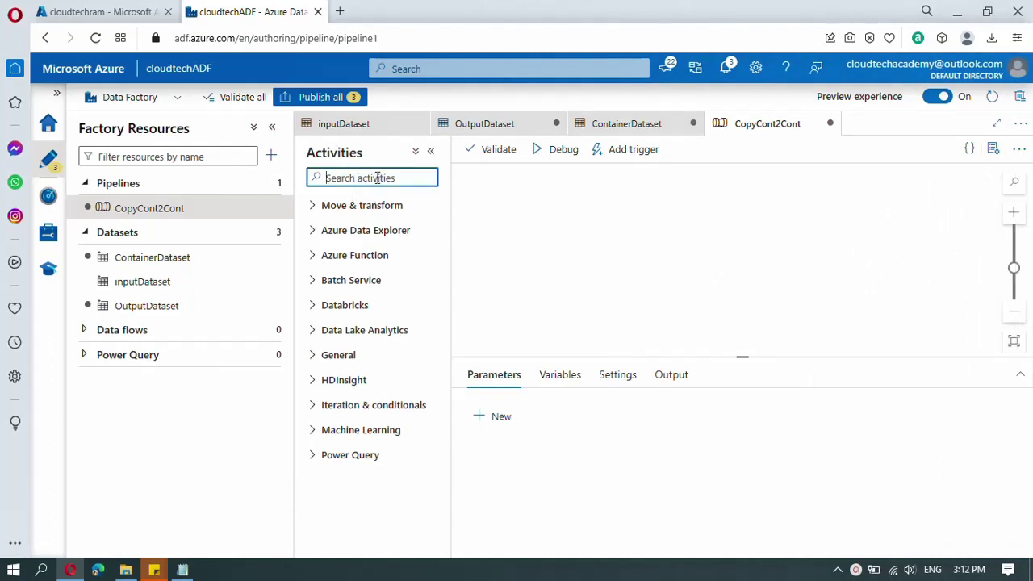
text(get)
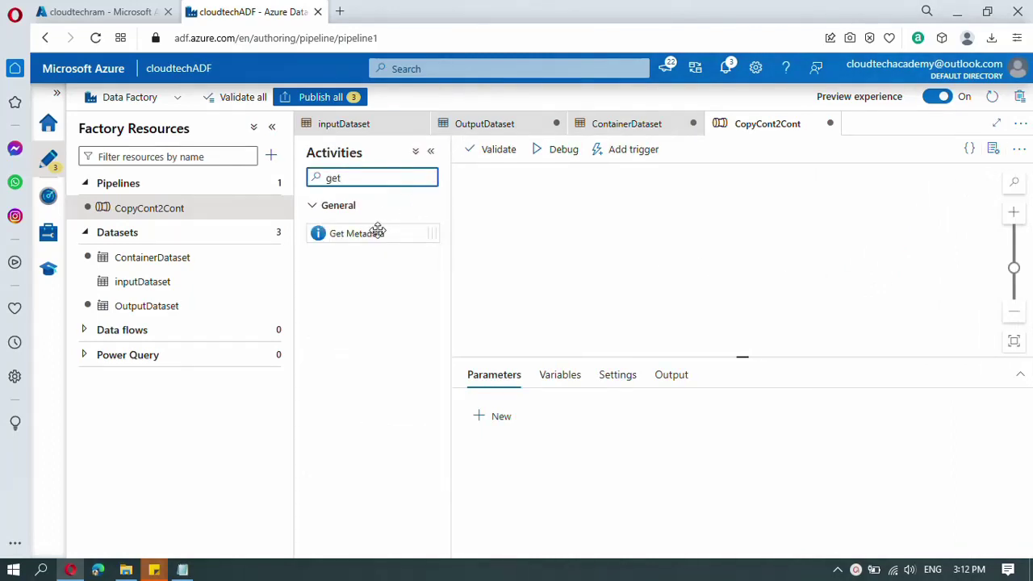
drag(376, 233, 580, 246)
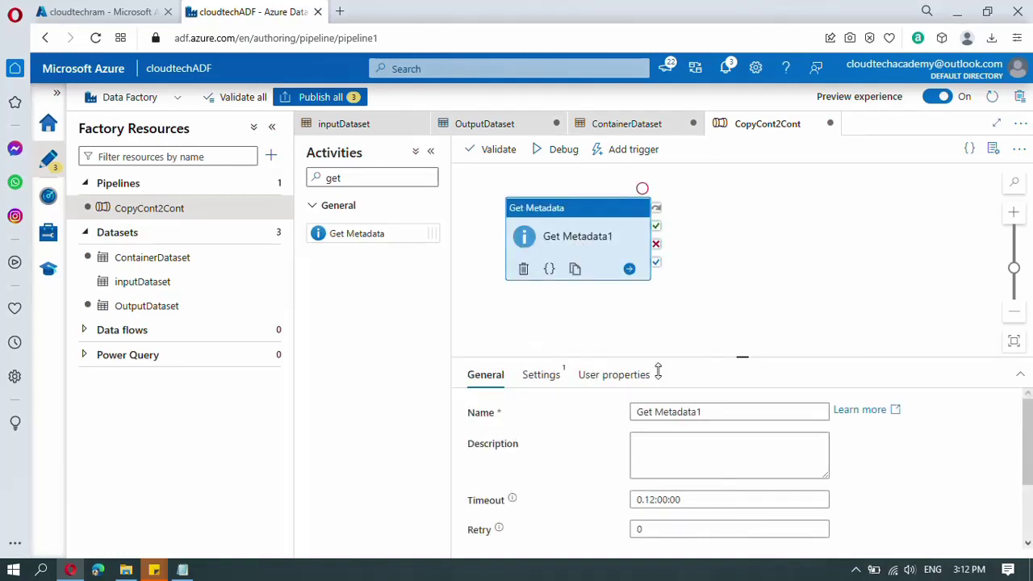
Review the files in the storage account's source container and return to the data factory pipeline
click(85, 13)
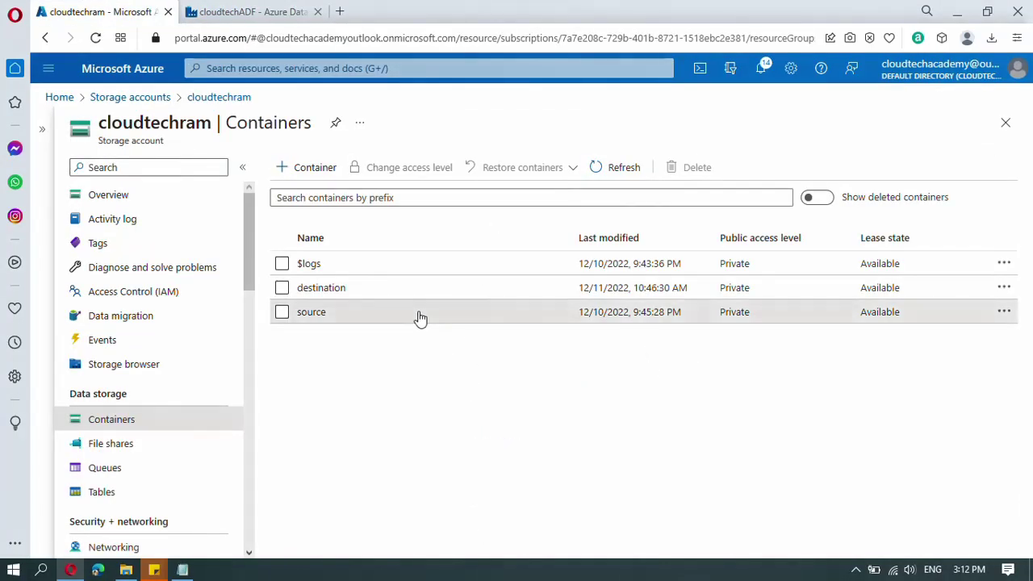
click(312, 312)
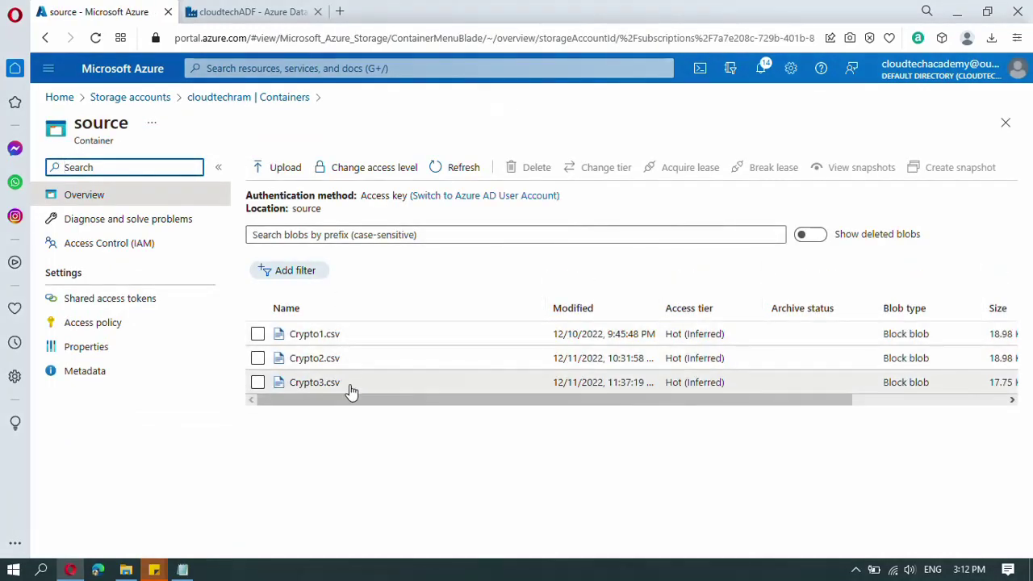
click(263, 13)
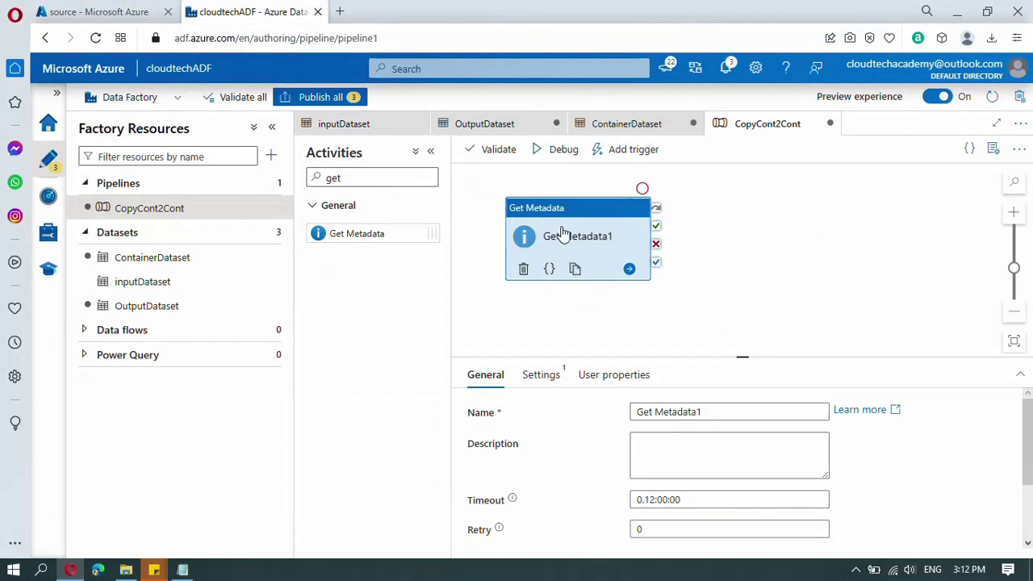
Set the Get Metadata activity's dataset to ContainerDataset
click(542, 374)
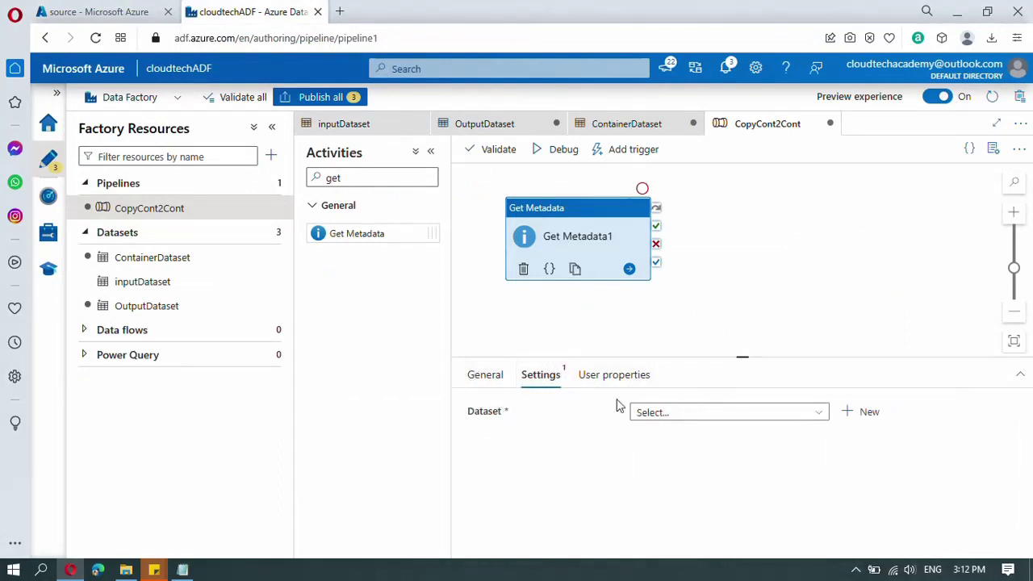
click(689, 417)
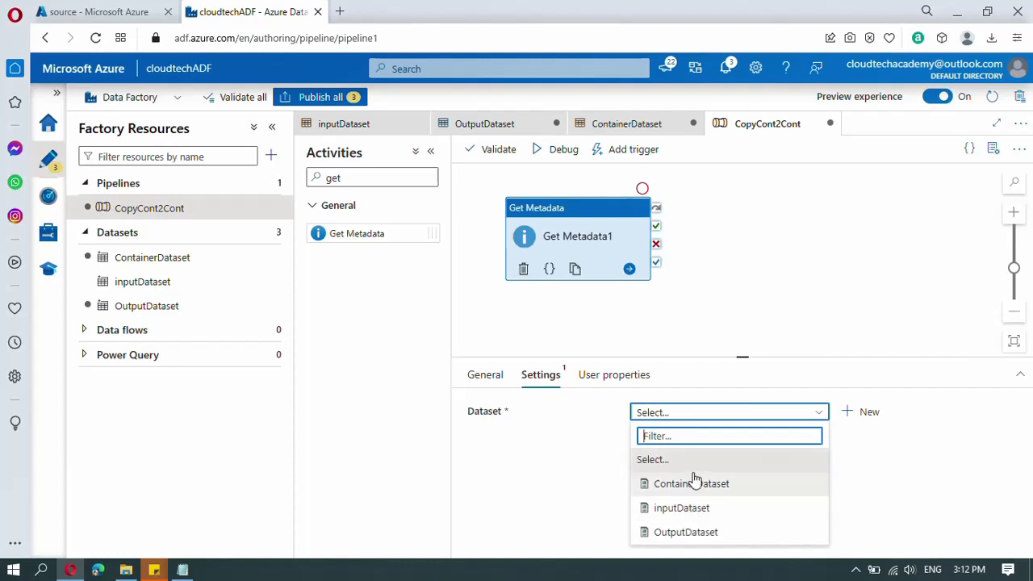
click(674, 484)
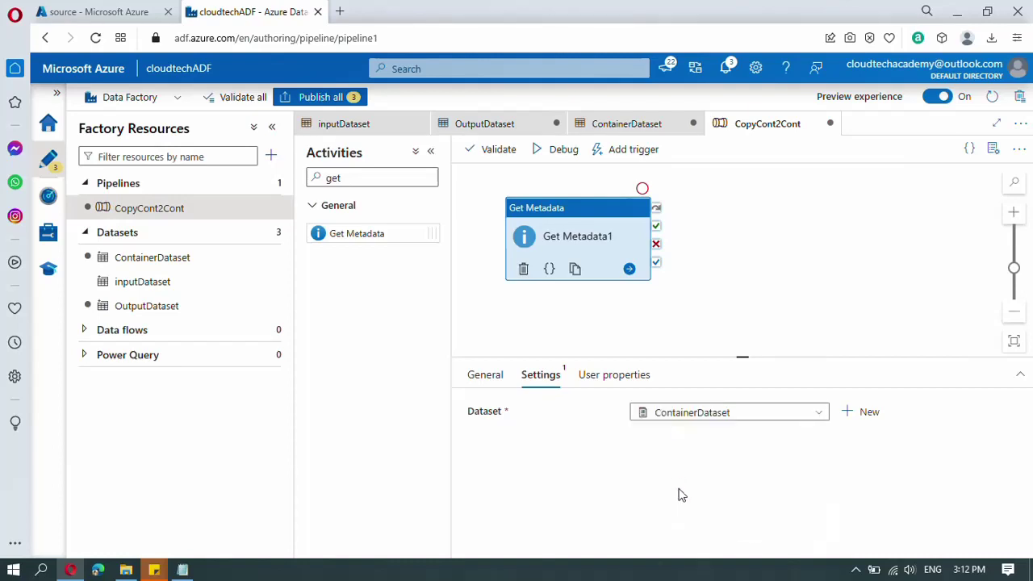
scroll(747, 323, down, 2)
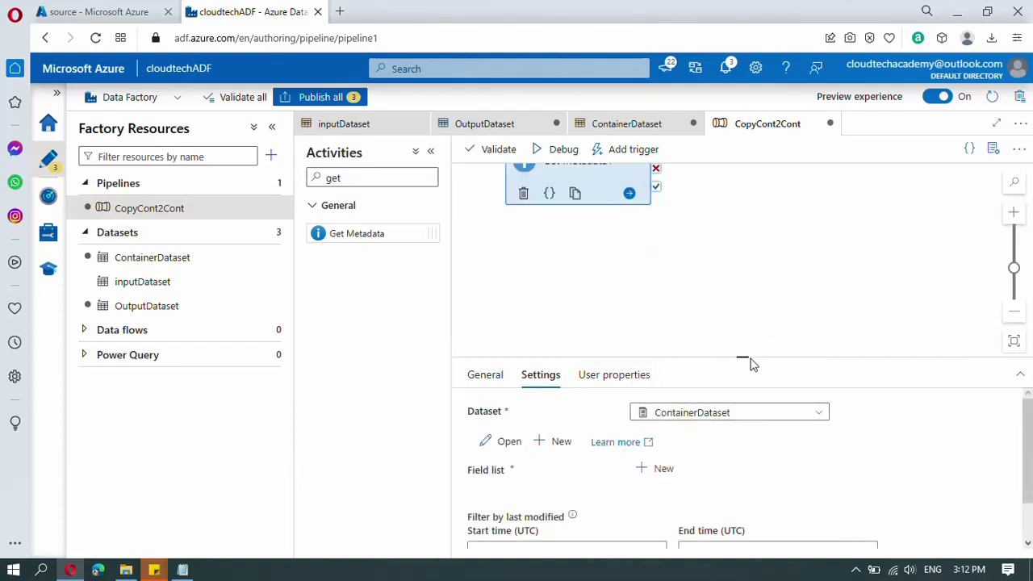
Add a field list argument to the Get Metadata activity and set it to Child items
click(666, 473)
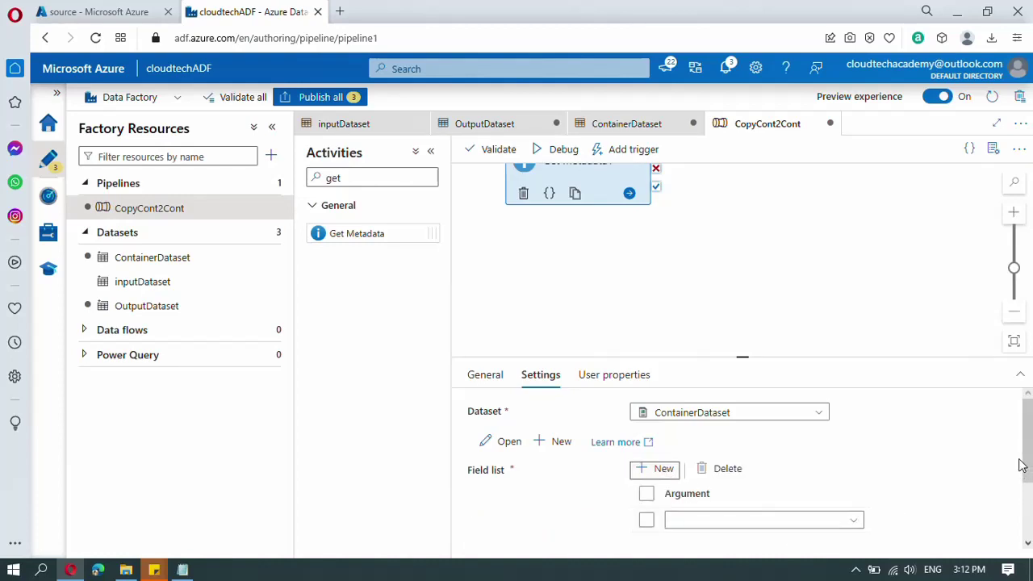
scroll(852, 485, down, 1)
click(856, 436)
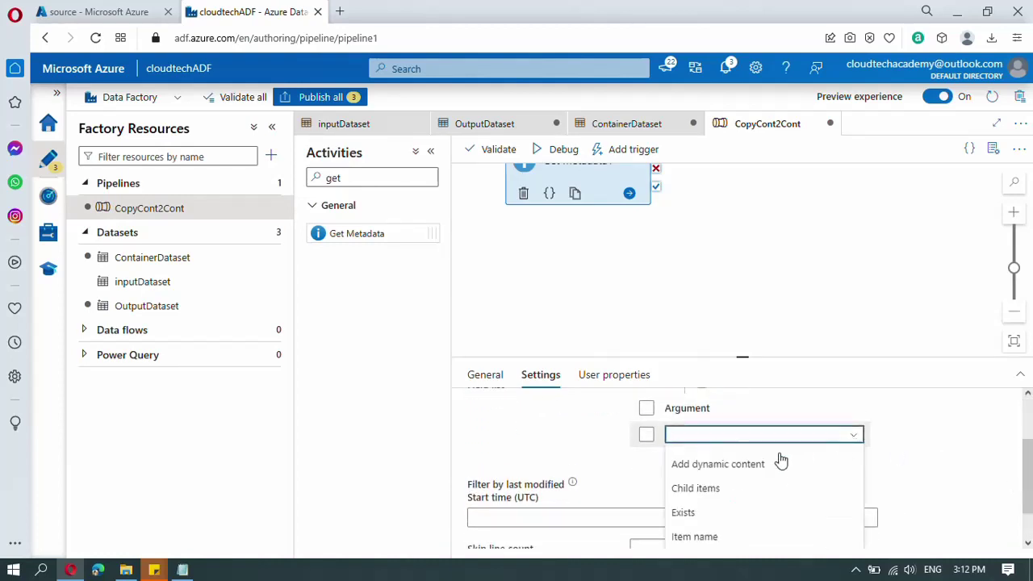
scroll(720, 513, down, 1)
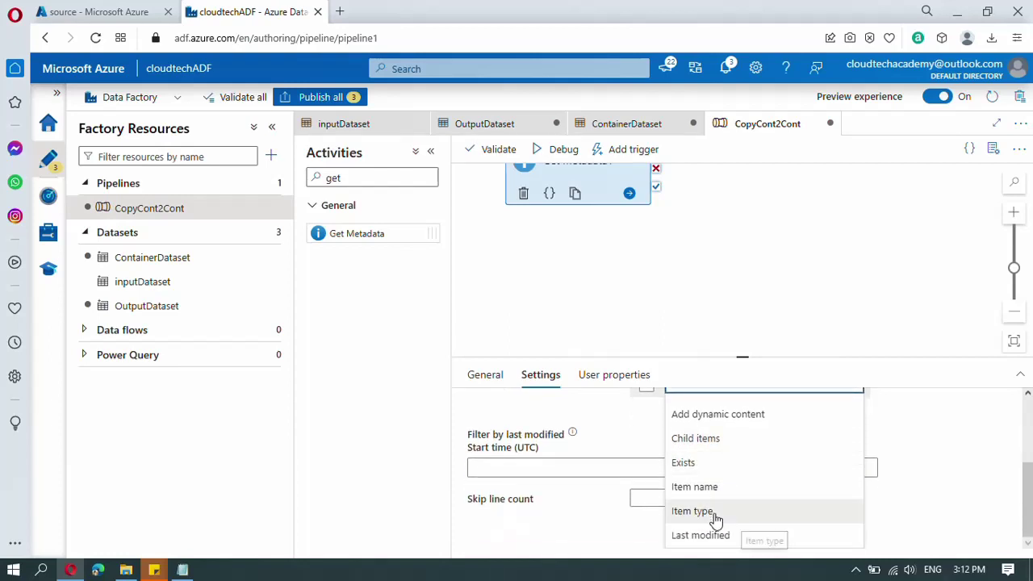
click(706, 438)
scroll(888, 440, up, 1)
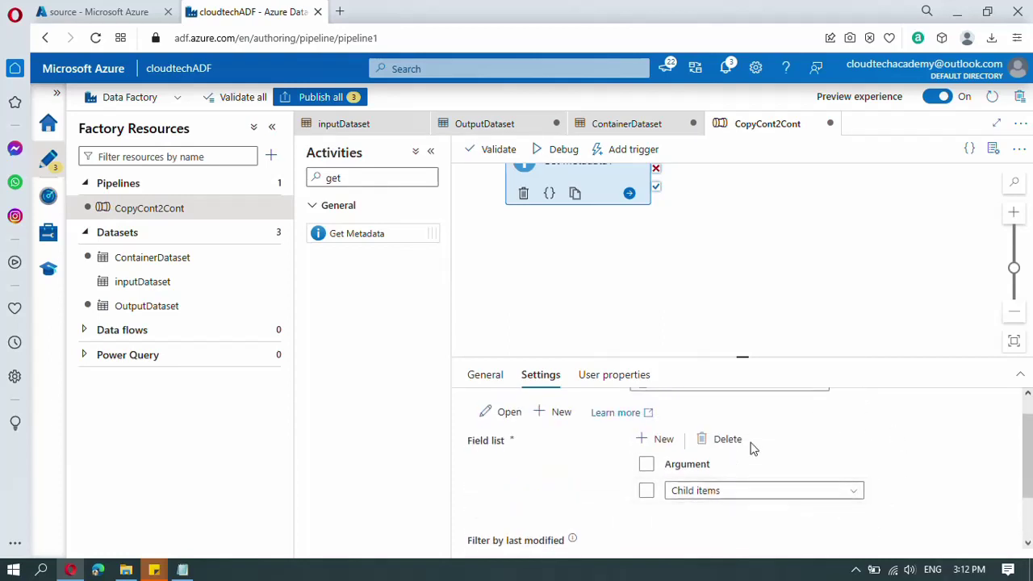
Add a second field list argument and look through its available options without choosing one
click(657, 440)
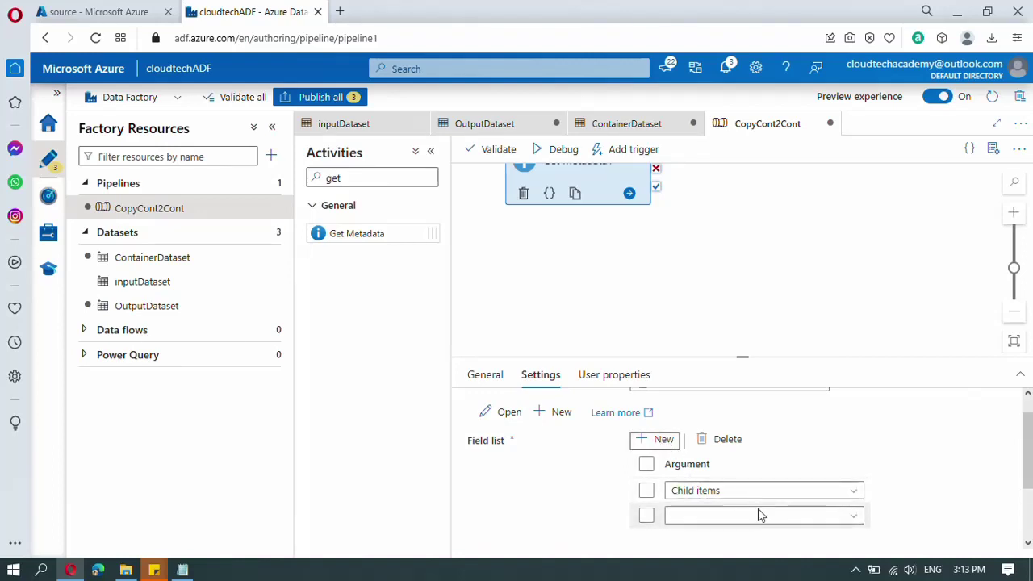
scroll(758, 509, down, 1)
click(741, 440)
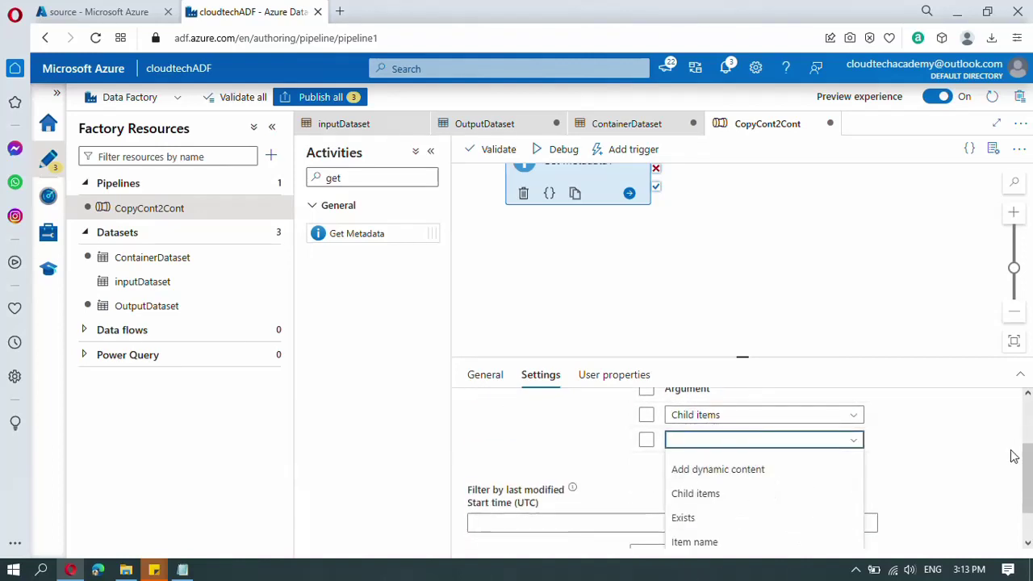
drag(1021, 462, 1013, 503)
click(788, 416)
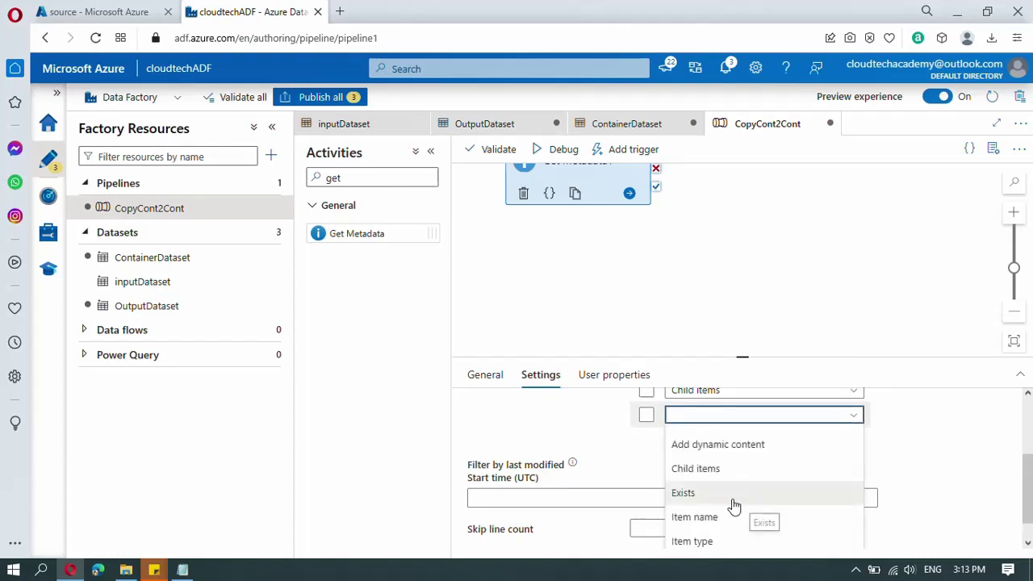
scroll(724, 516, down, 1)
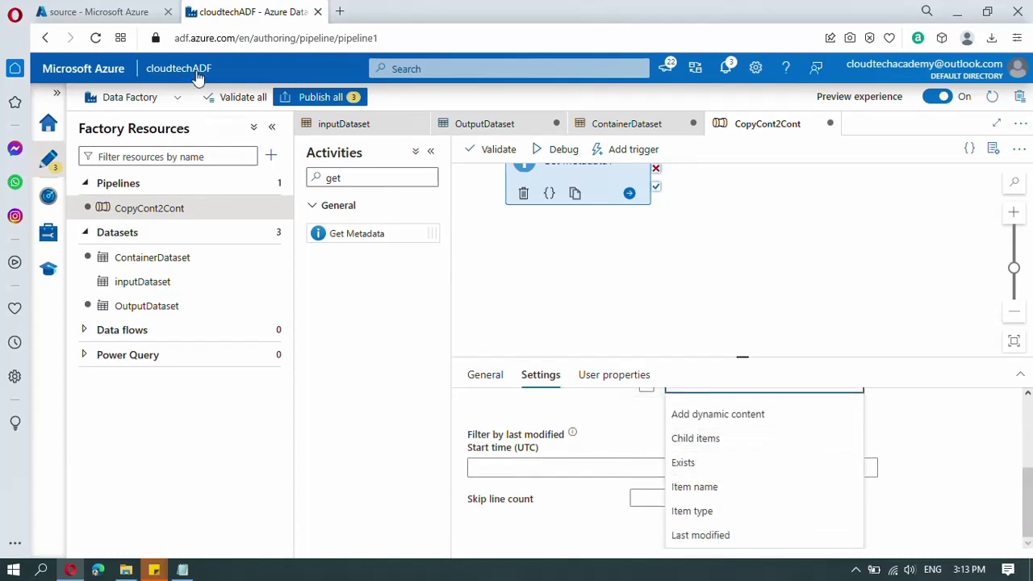
Check the last modified dates of the storage account's containers and return to the pipeline
click(101, 10)
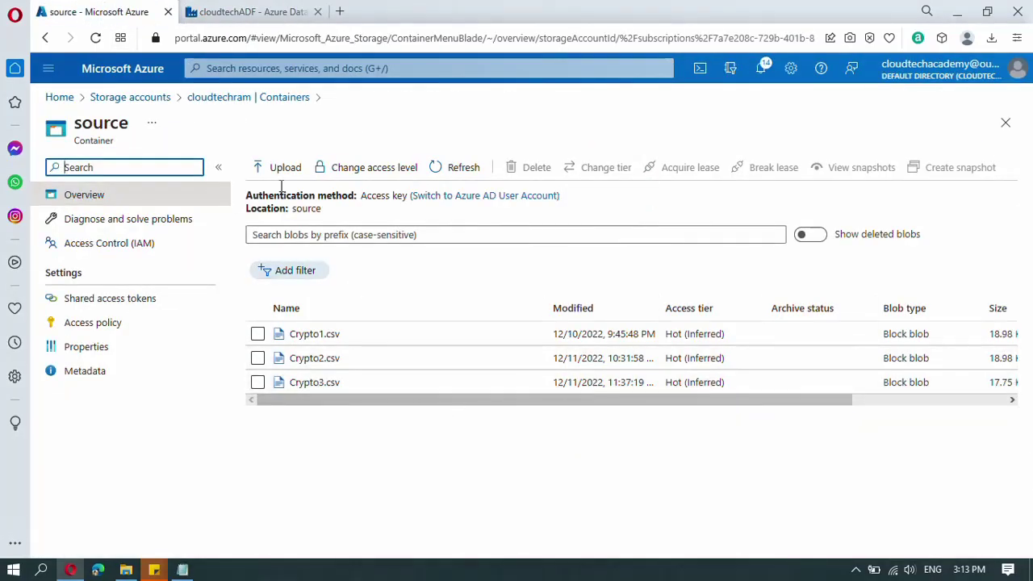
click(224, 99)
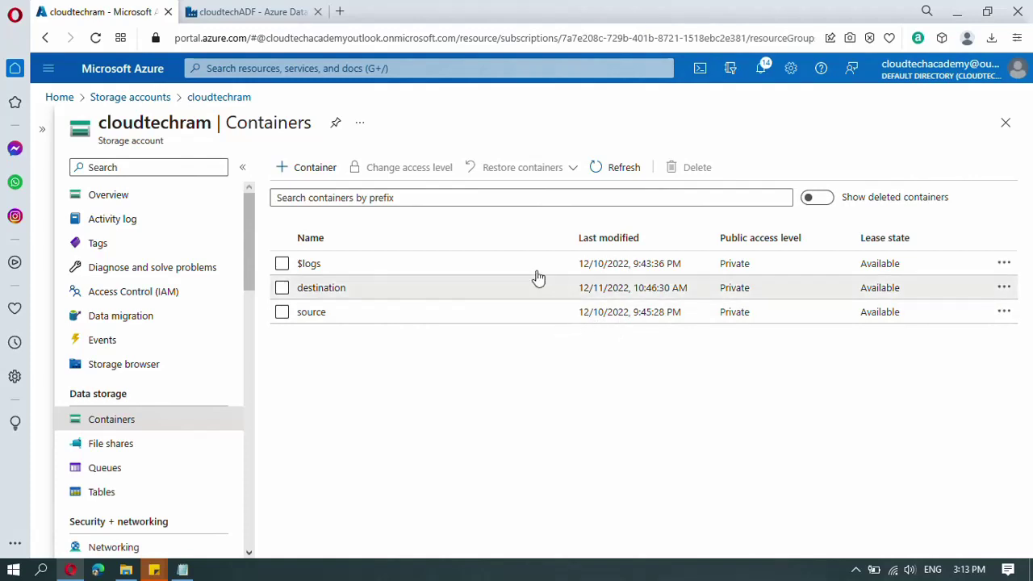
click(253, 13)
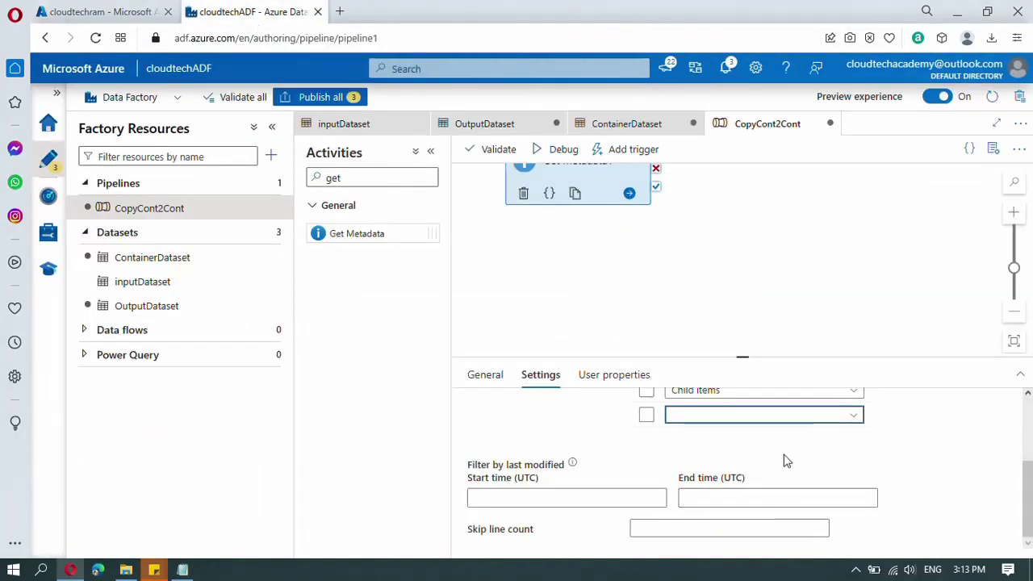
Delete the empty second argument from the Get Metadata field list
scroll(770, 454, up, 1)
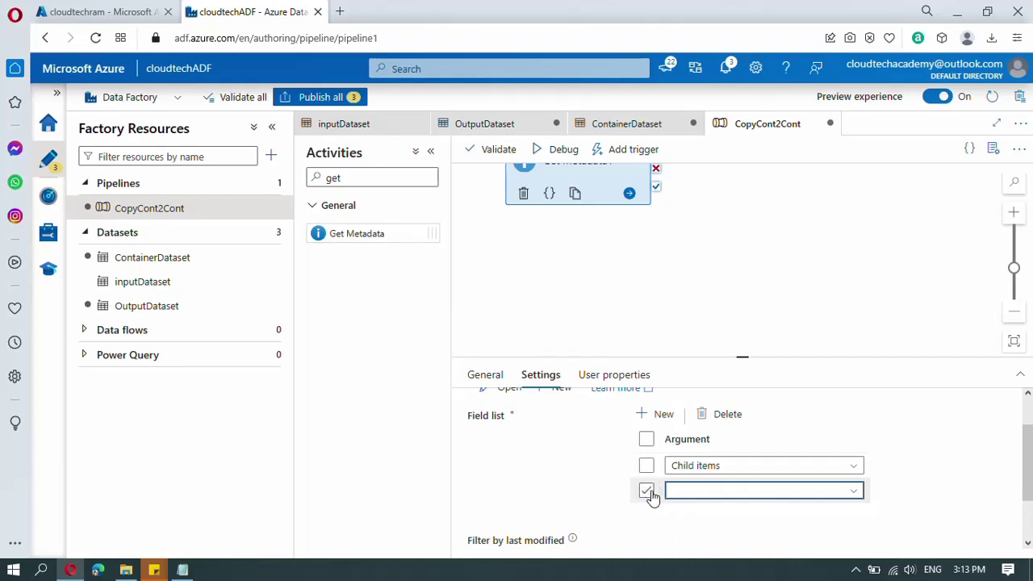
click(647, 490)
click(721, 416)
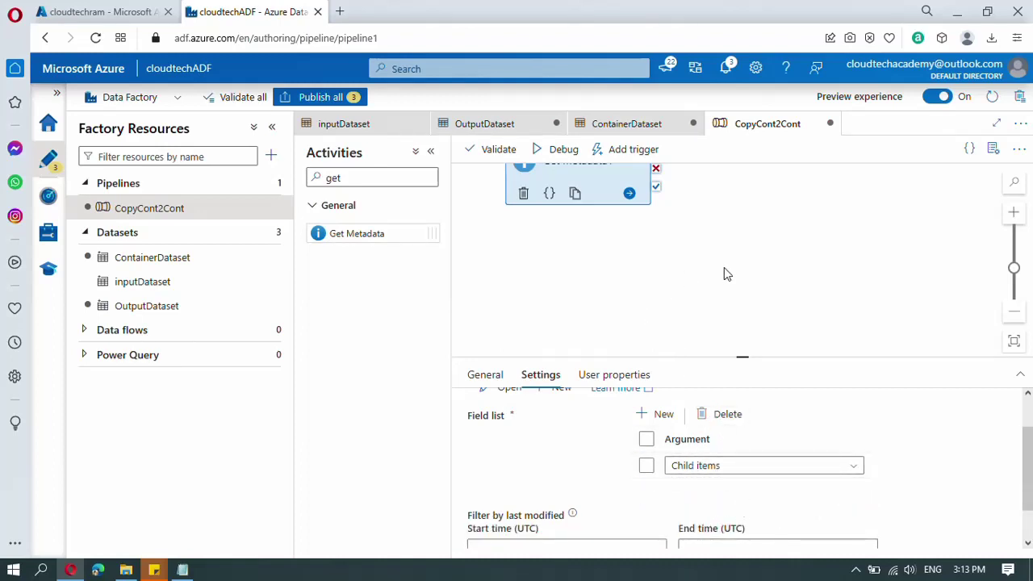
Run CopyCont2Cont in debug mode and open the output of the Get Metadata activity
click(752, 275)
click(543, 151)
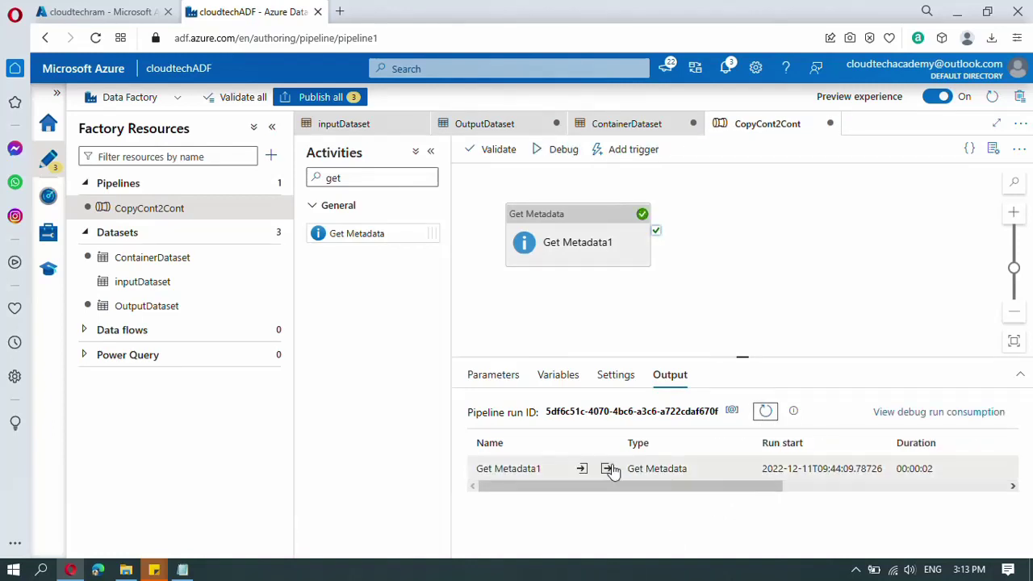
click(606, 470)
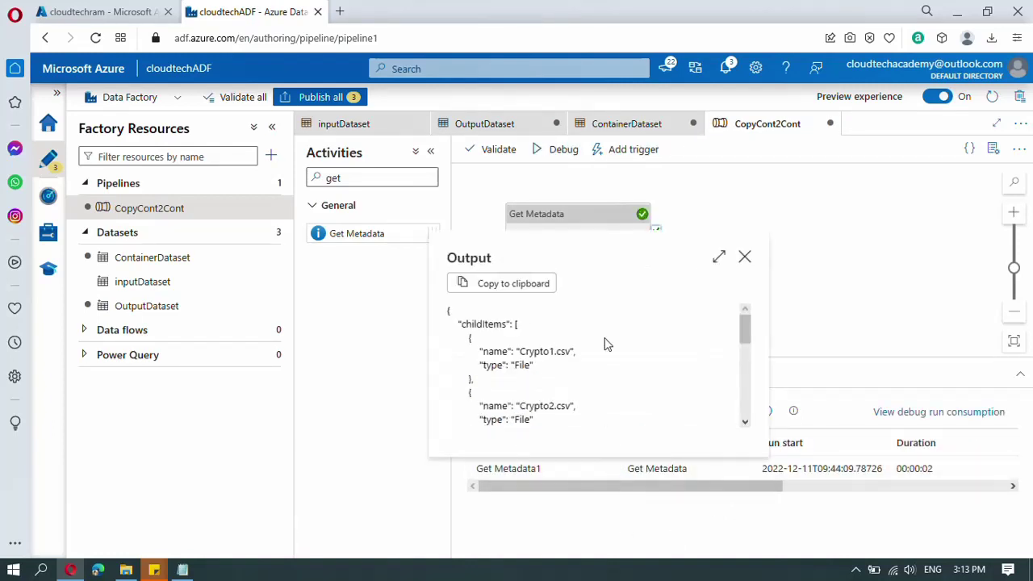
Copy the Get Metadata output and paste it into Notepad, showing its childItems array
click(528, 284)
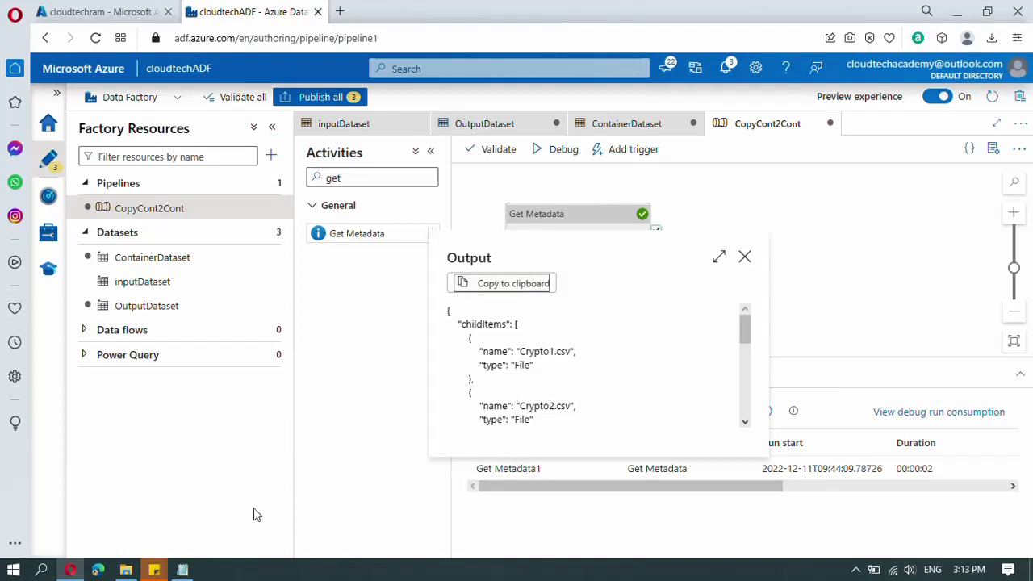
click(184, 570)
key(ctrl+v)
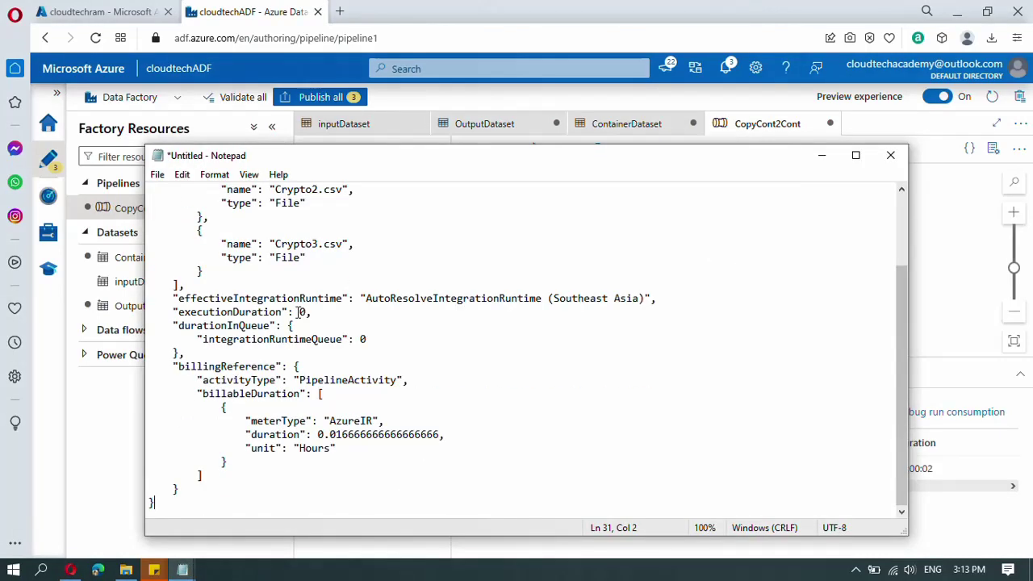
scroll(608, 400, up, 3)
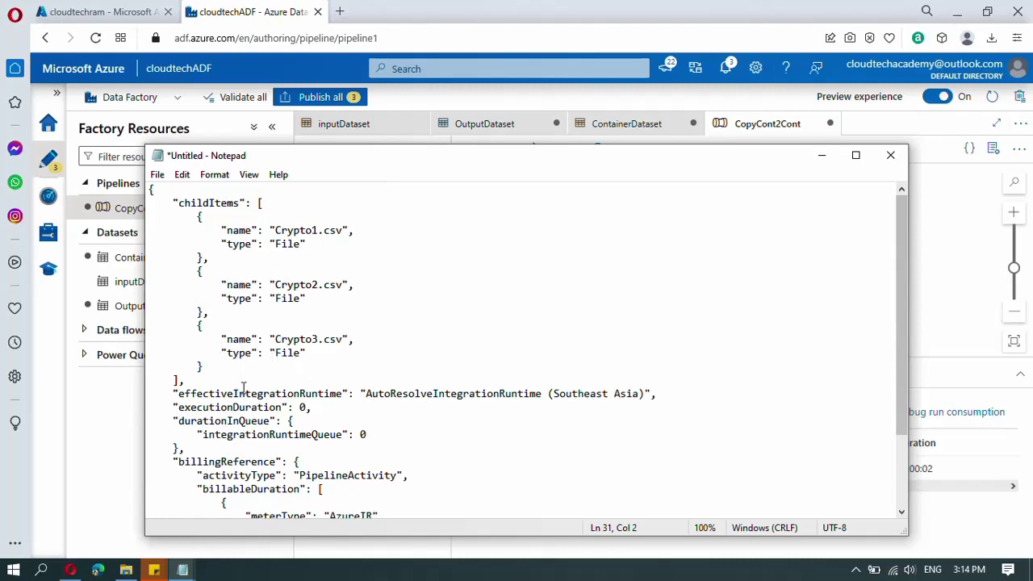
Highlight the childItems array in Notepad, then return to Data Factory and close the activity output
drag(209, 376, 149, 198)
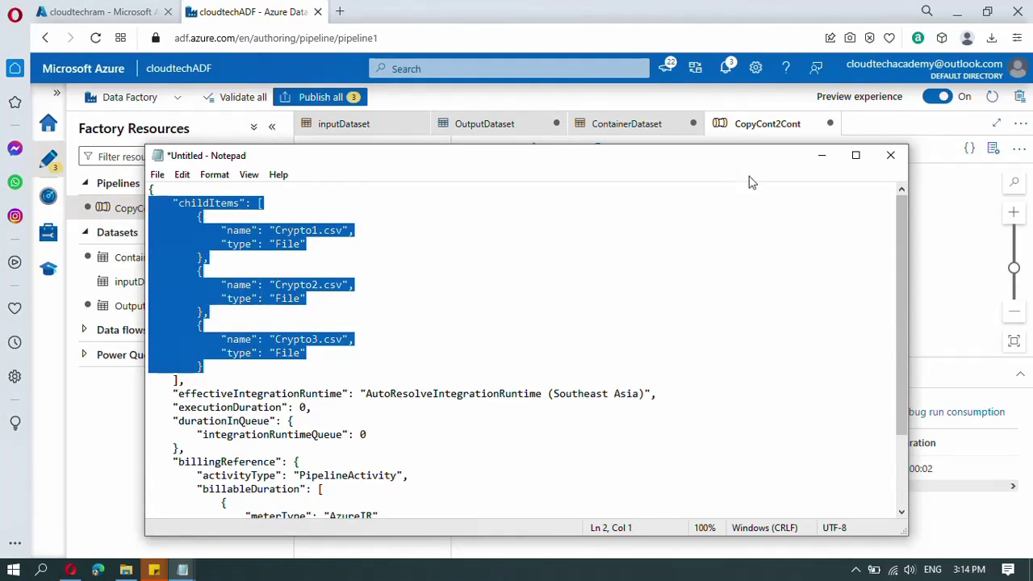
key(alt+Tab)
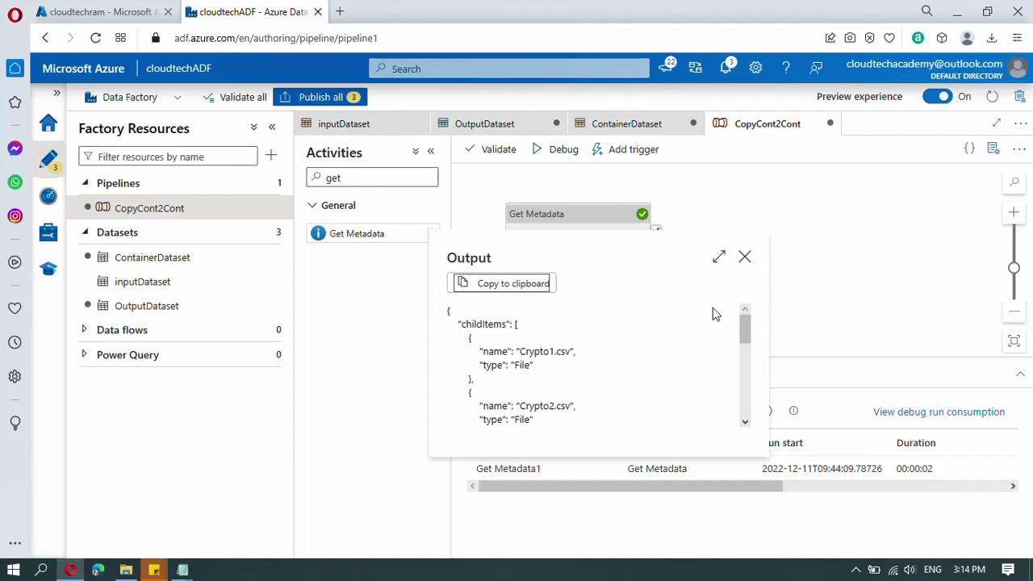
click(744, 257)
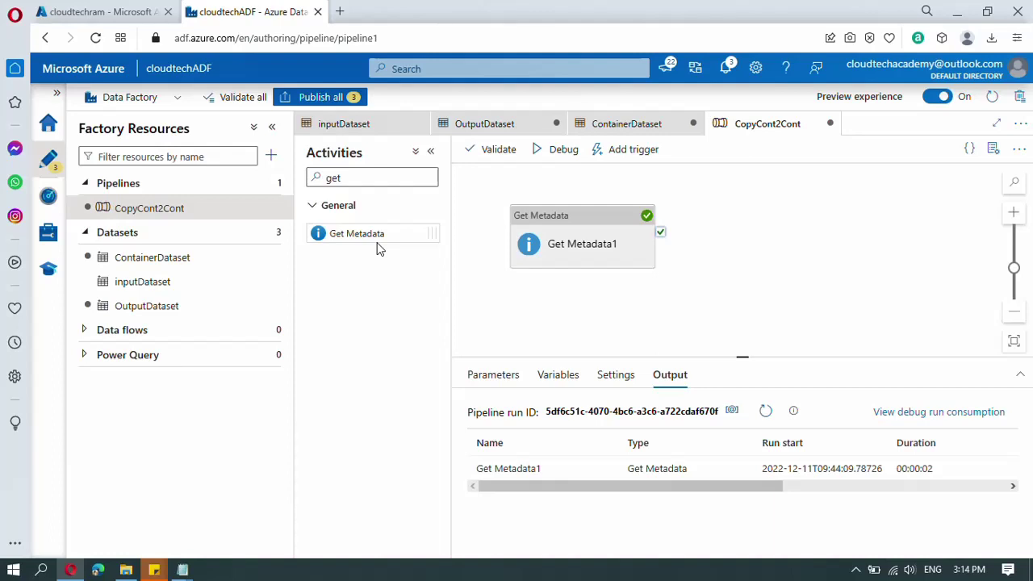
Add a ForEach activity to the CopyCont2Cont canvas and connect it to the success output of Get Metadata1
drag(341, 177, 320, 176)
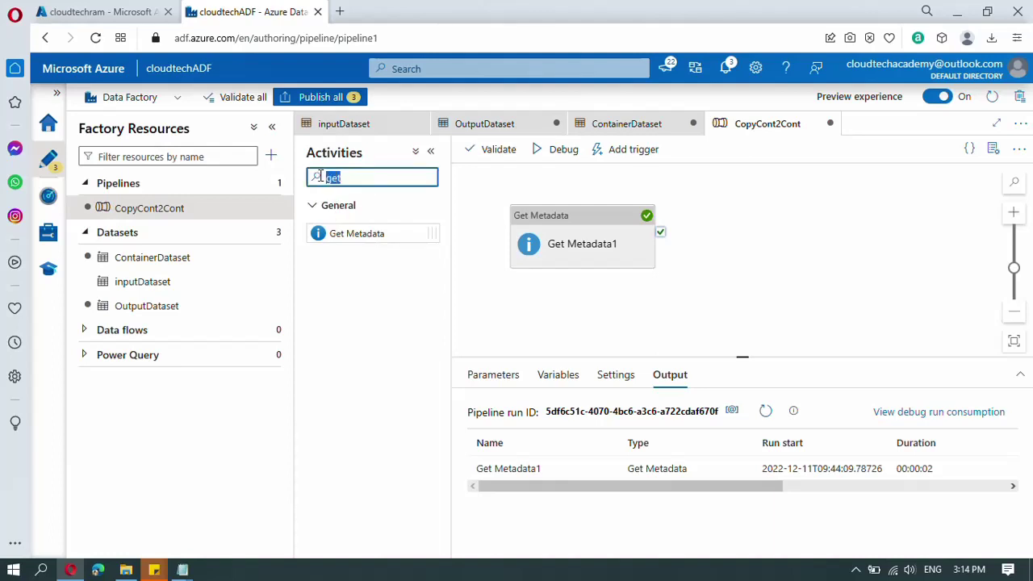
text(fo)
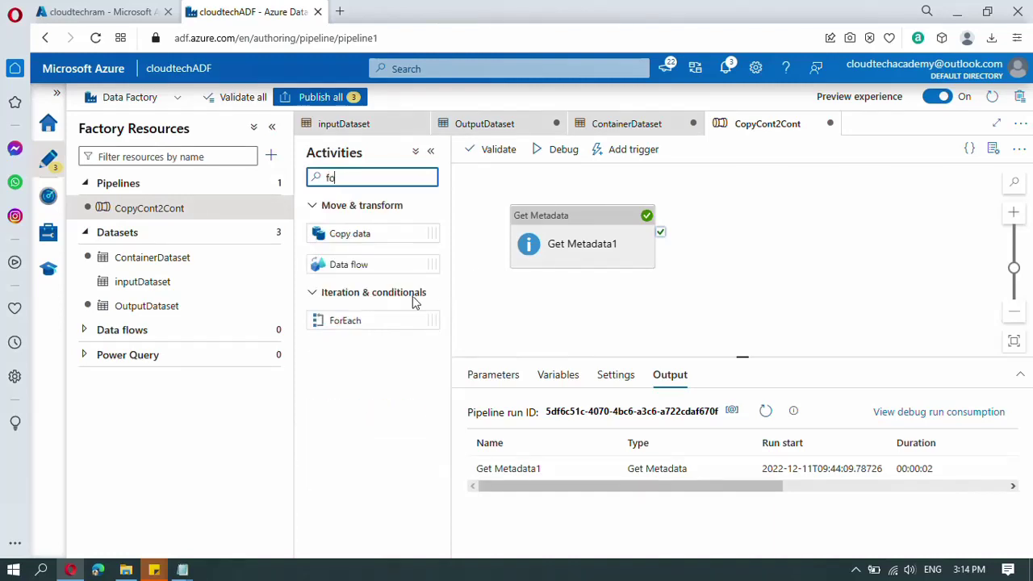
drag(353, 320, 788, 226)
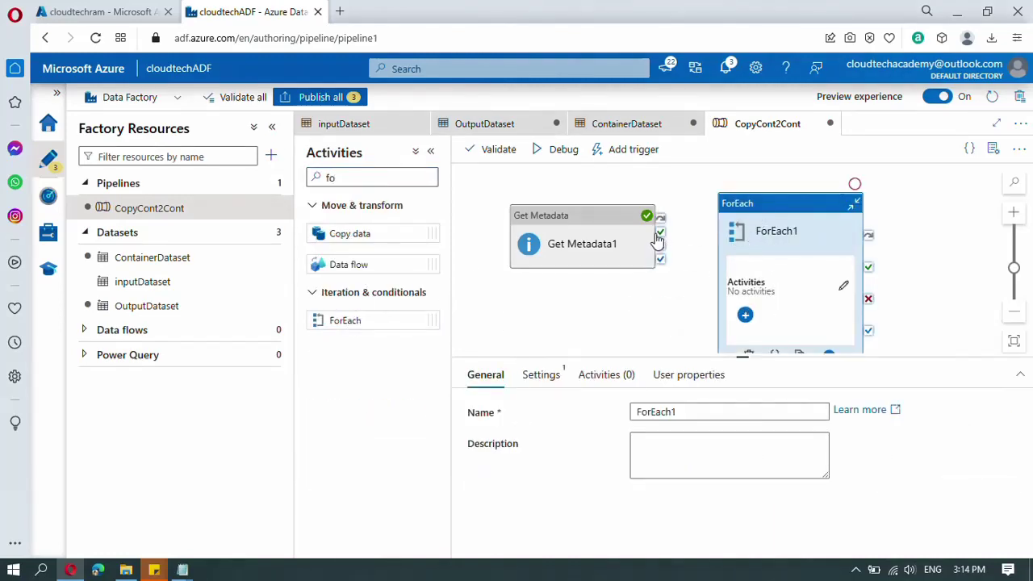
drag(662, 233, 727, 243)
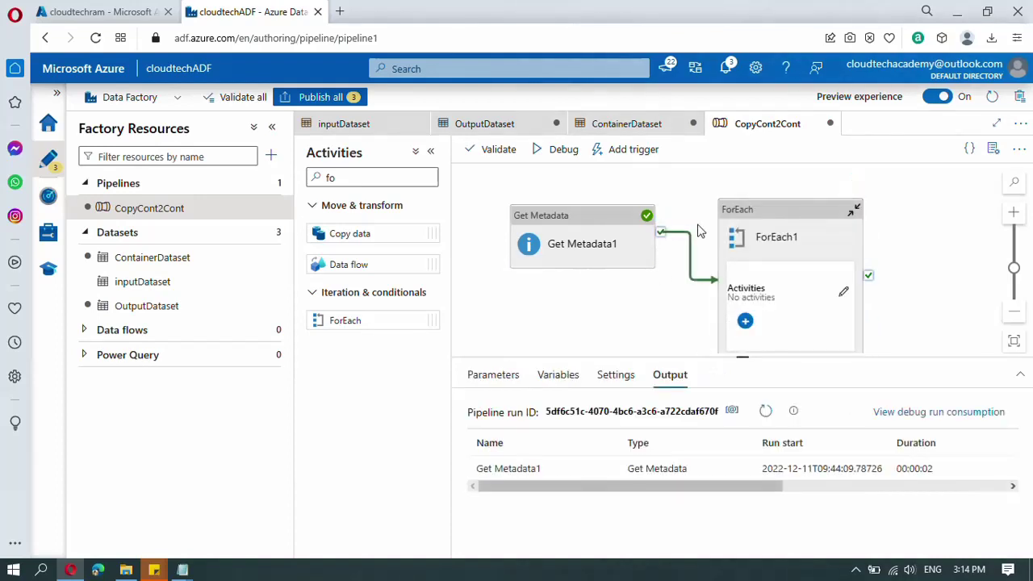
click(801, 216)
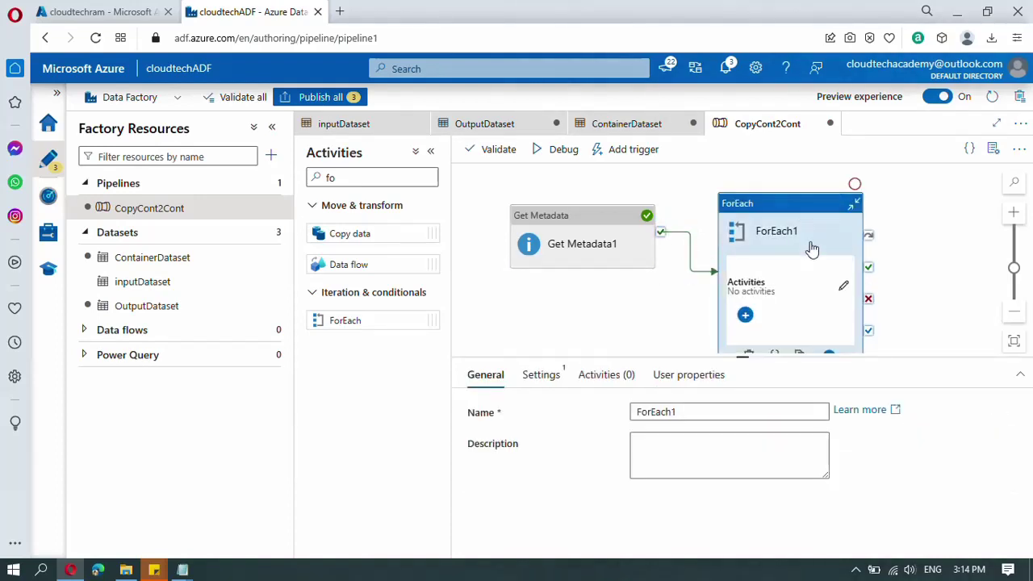
click(546, 381)
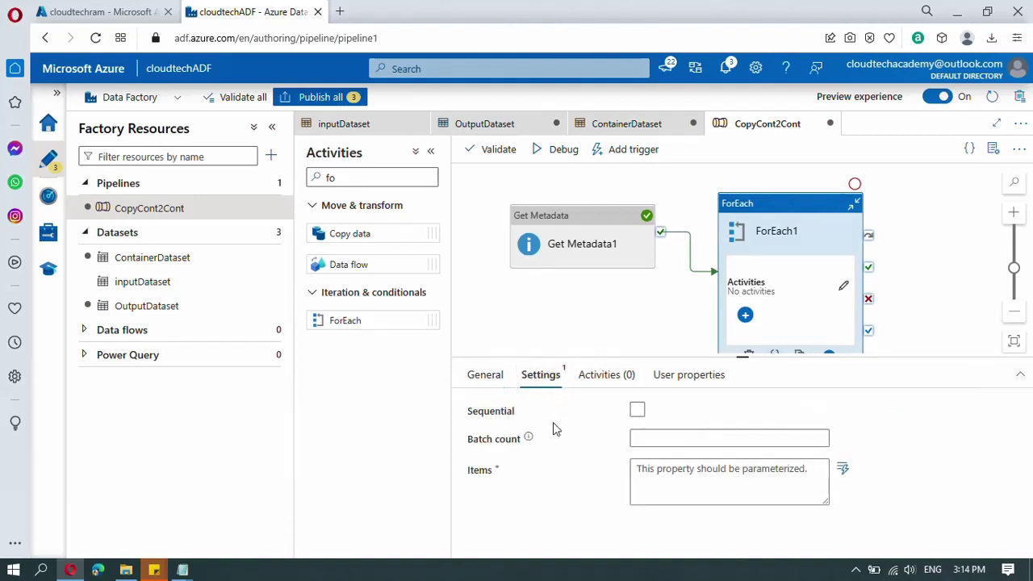
click(670, 475)
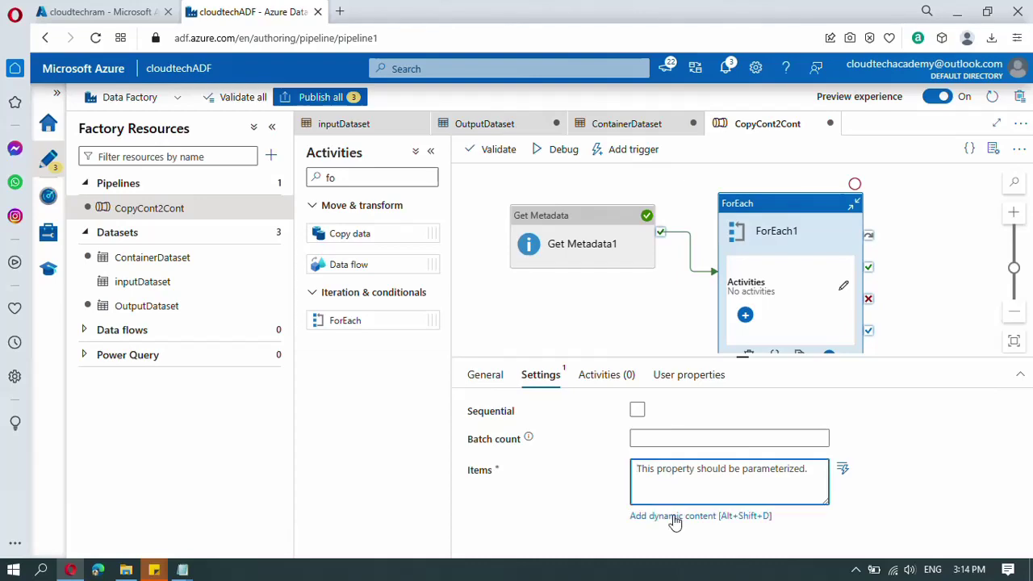
click(675, 517)
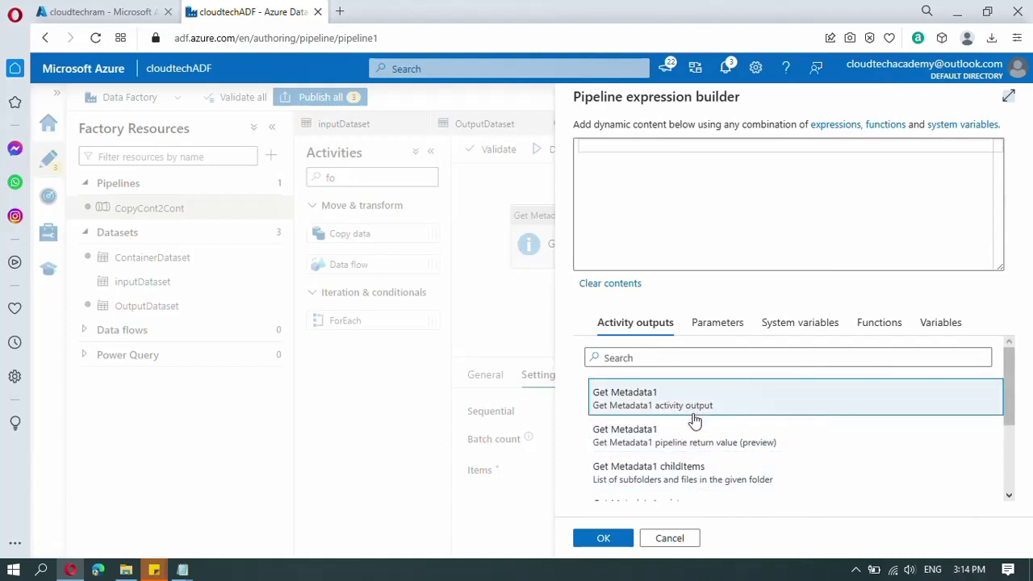
click(687, 480)
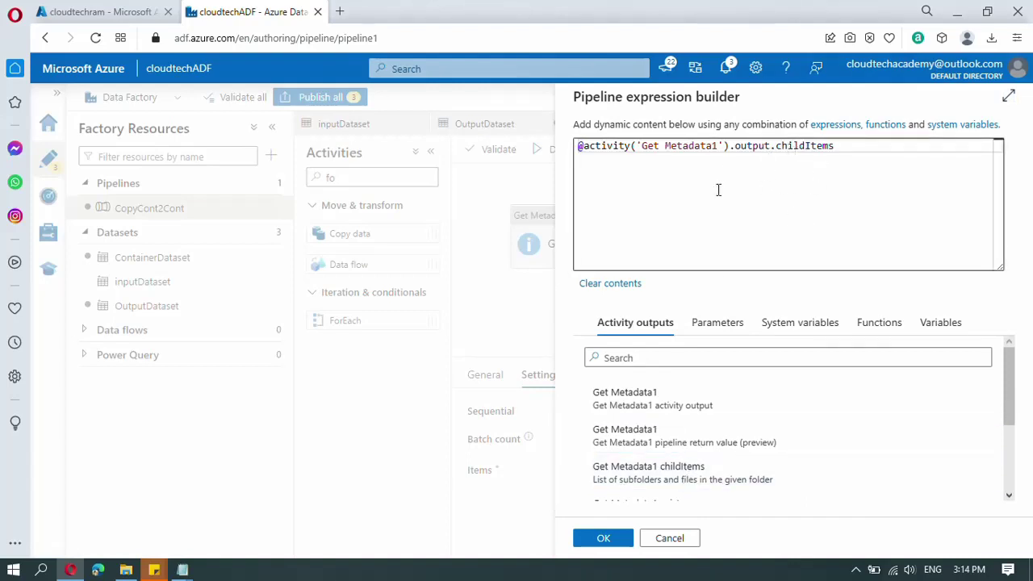
click(605, 539)
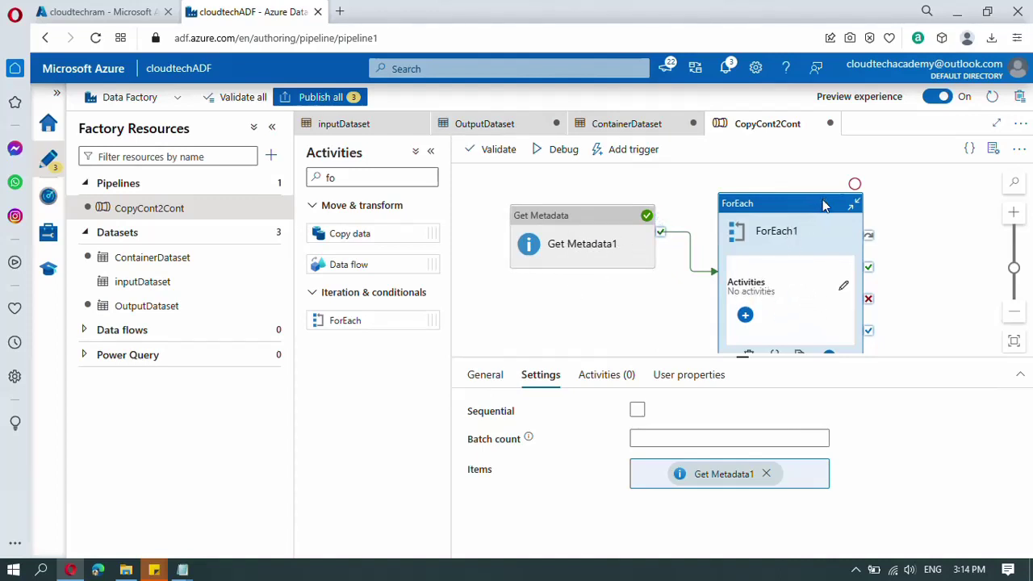
Open the inner activities of ForEach1 and add a Get Metadata activity inside the loop
click(761, 288)
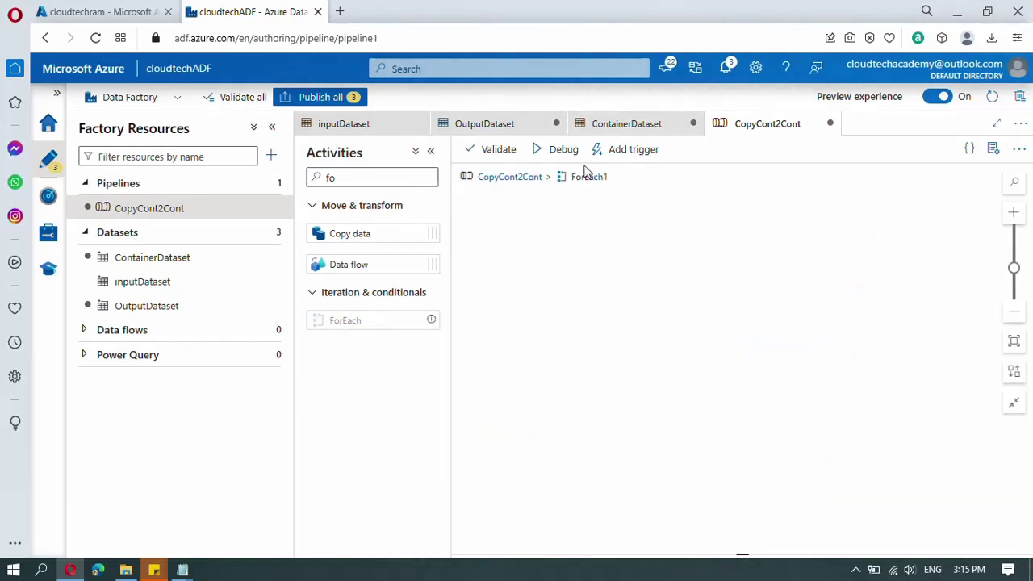
drag(369, 179, 317, 176)
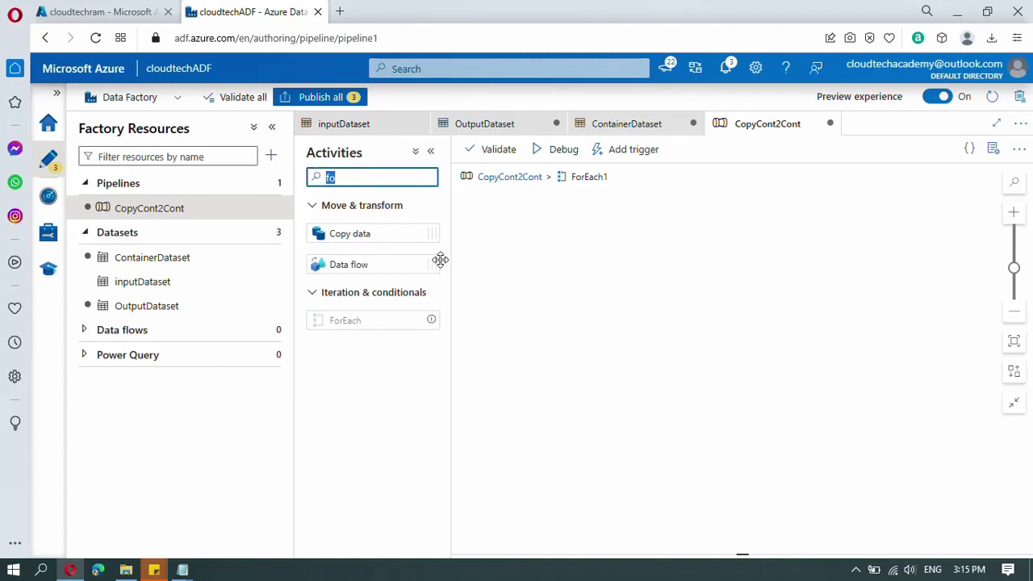
key(BackSpace)
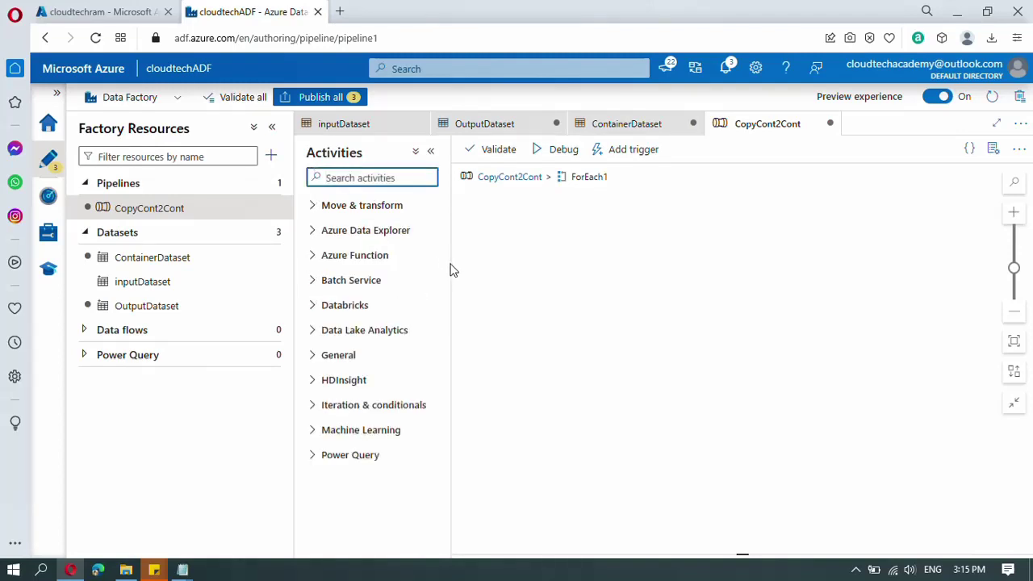
text(c)
key(BackSpace)
text(get)
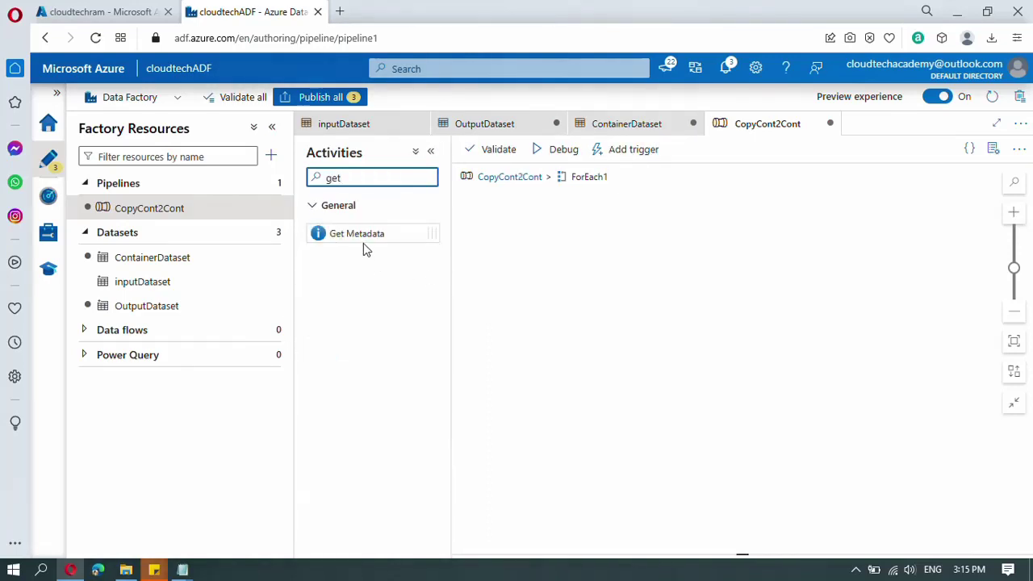
drag(358, 235, 569, 270)
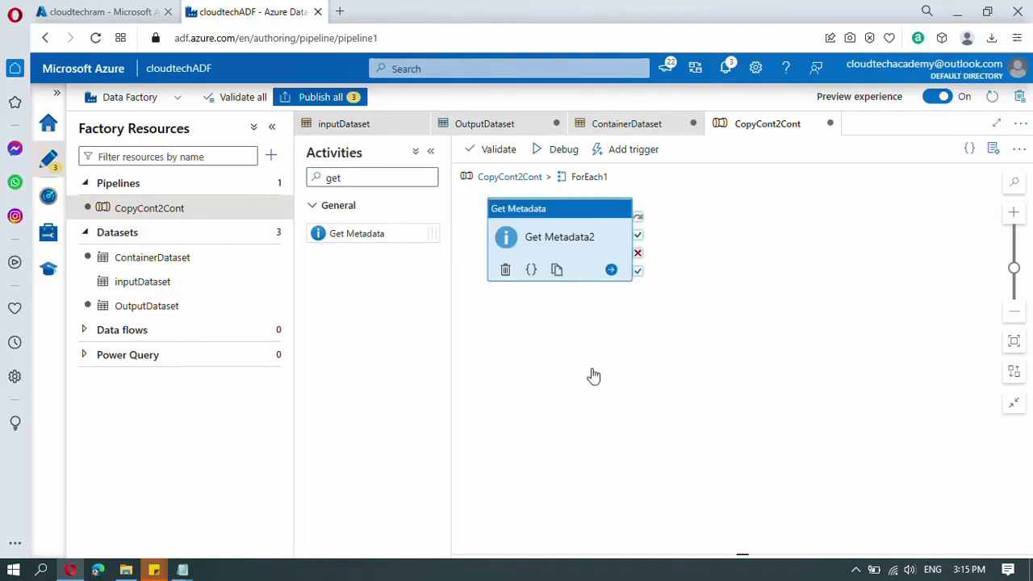
Rename the Get Metadata activity inside the loop to "Get Last Modified of File"
click(713, 413)
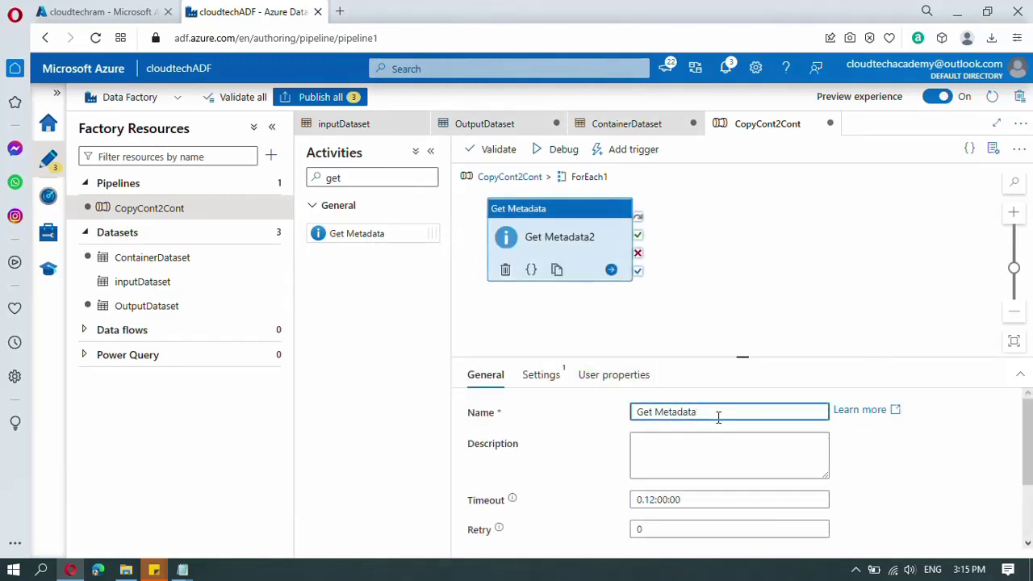
text(of)
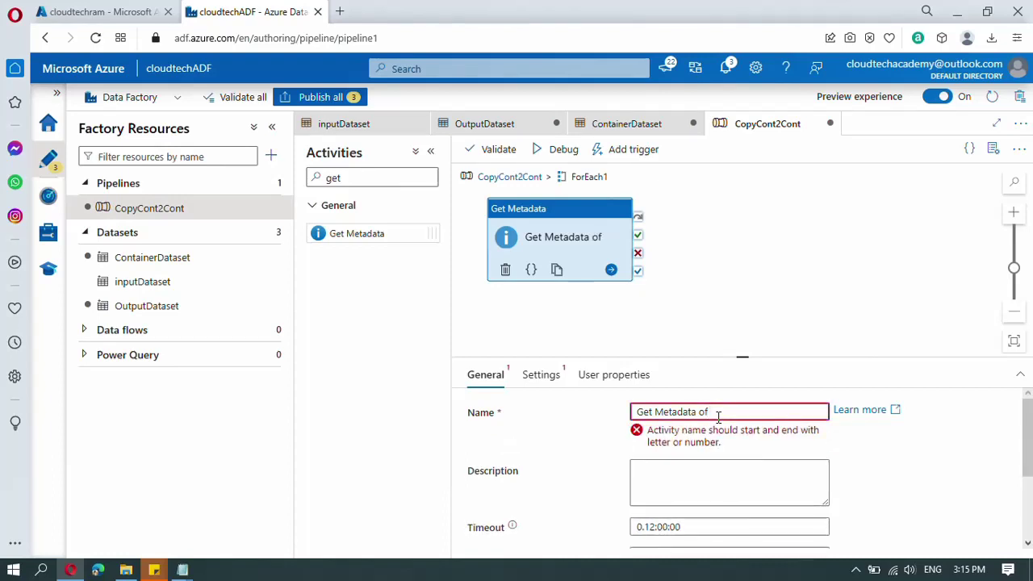
key(BackSpace)
key(BackSpace)
key(BackSpace)
key(BackSpace)
key(BackSpace)
key(BackSpace)
key(BackSpace)
key(BackSpace)
key(BackSpace)
key(BackSpace)
key(BackSpace)
key(BackSpace)
key(BackSpace)
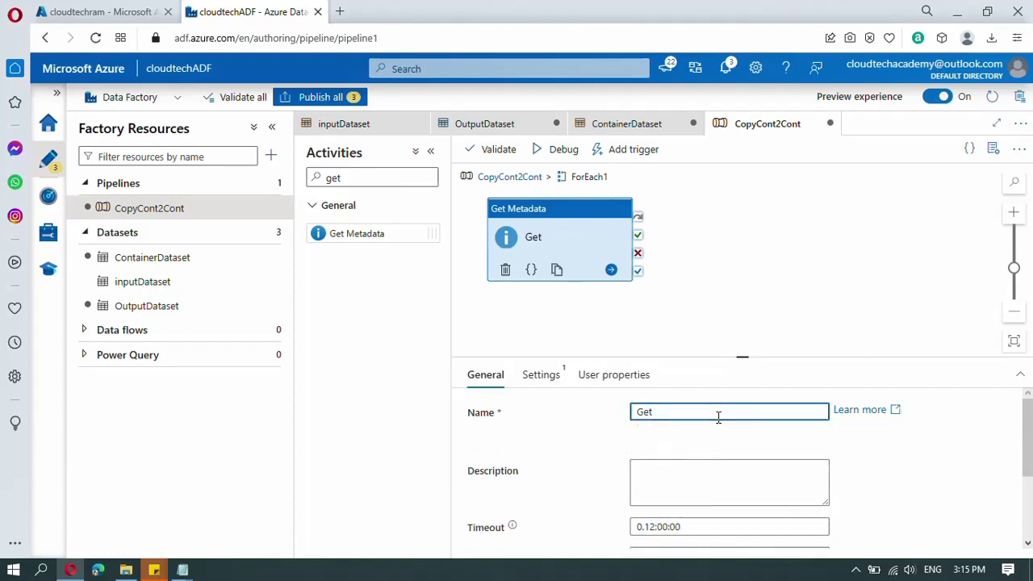
text(Last)
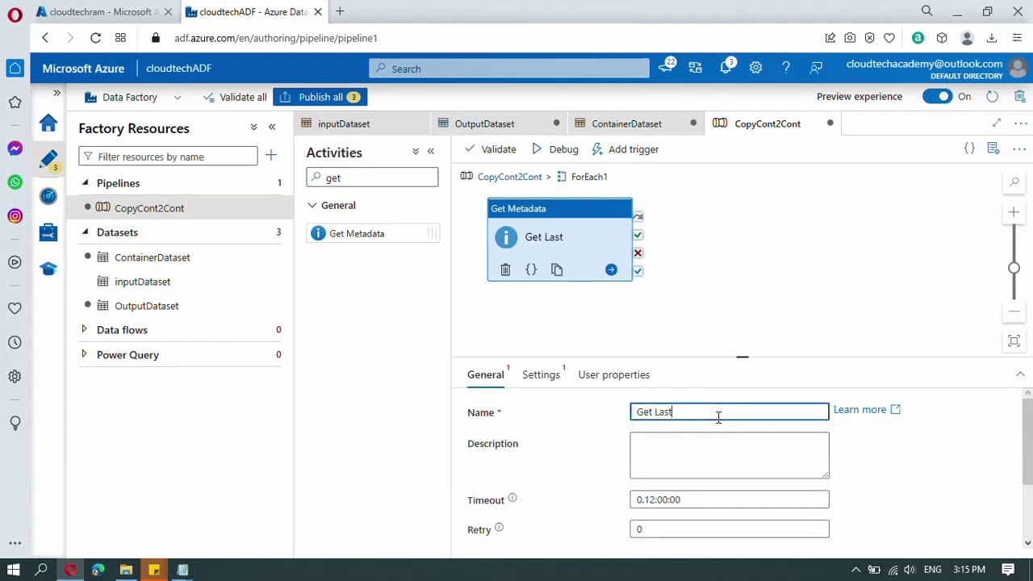
text( Modified of )
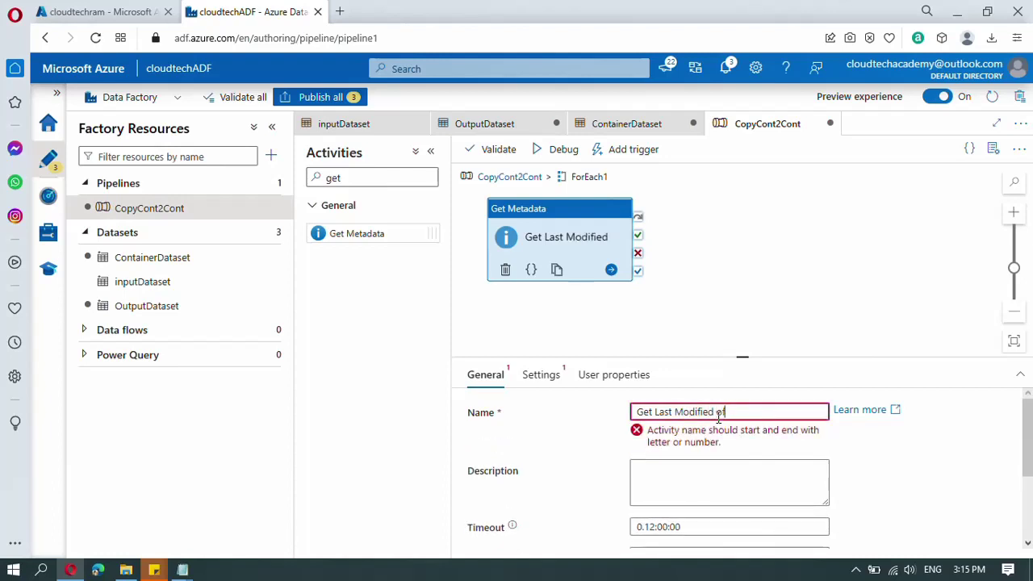
text(File)
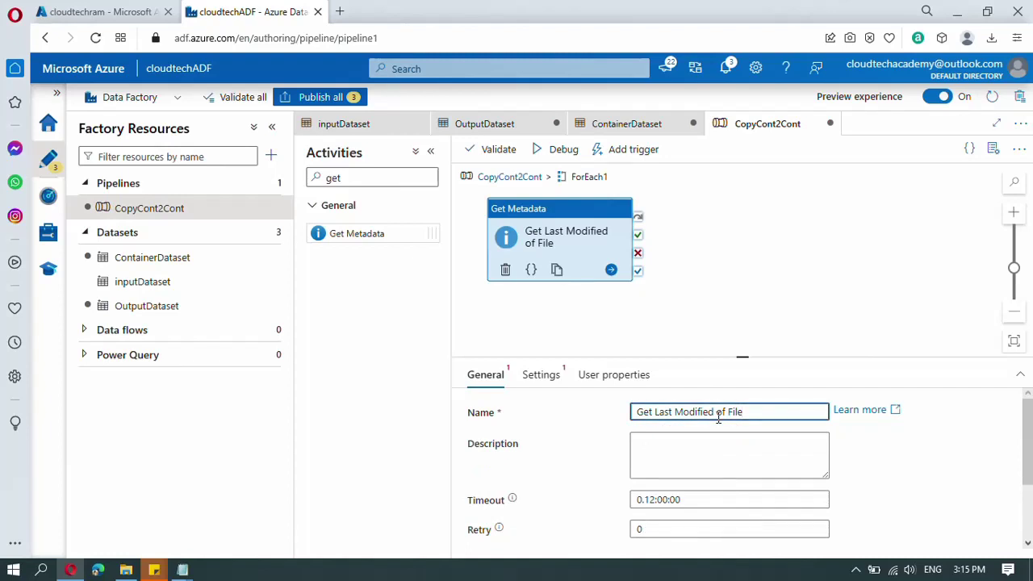
click(721, 257)
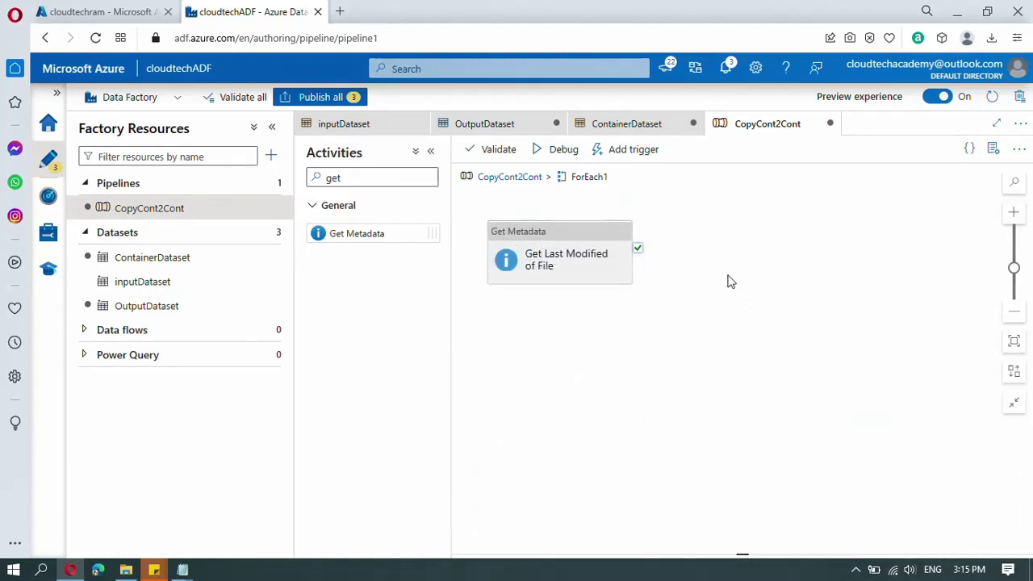
Select inputDataset as the dataset of the Get Last Modified of File activity
click(571, 267)
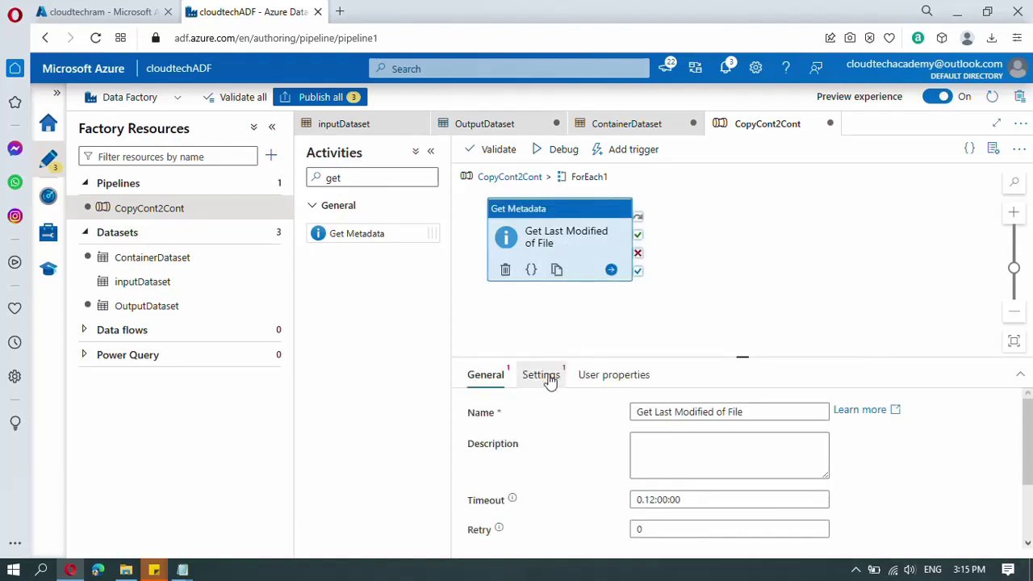
click(545, 377)
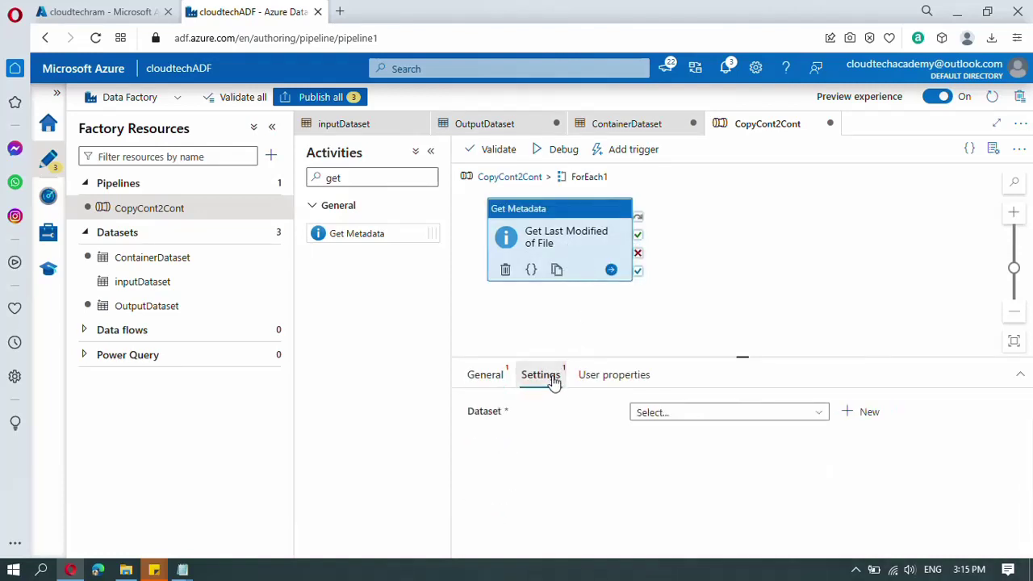
click(679, 416)
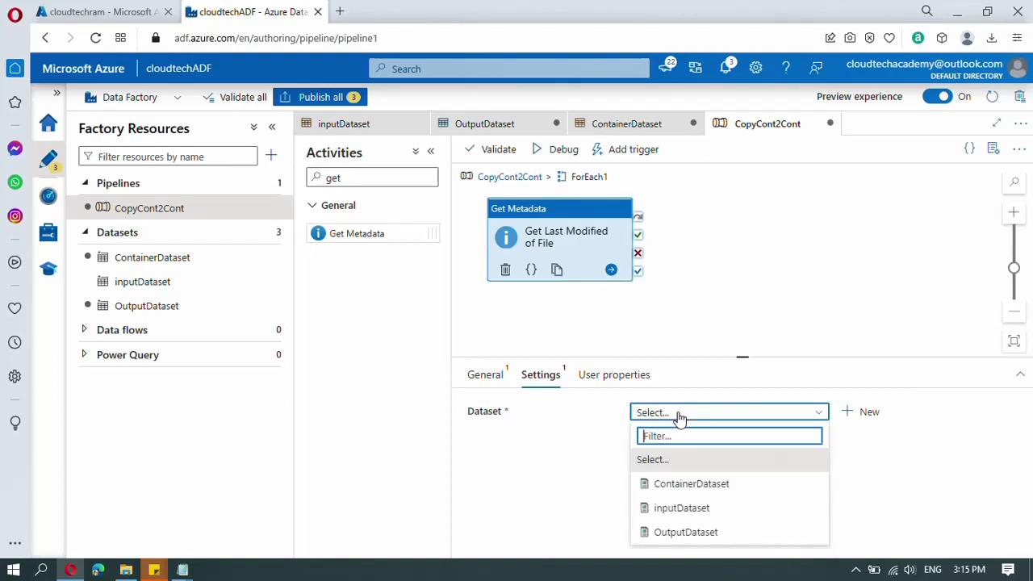
click(684, 510)
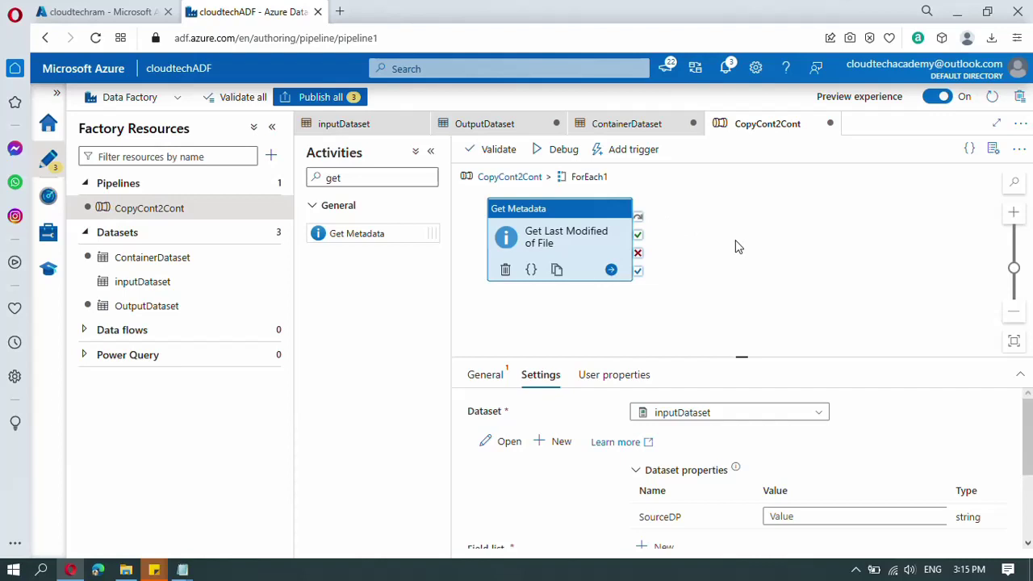
scroll(744, 269, down, 1)
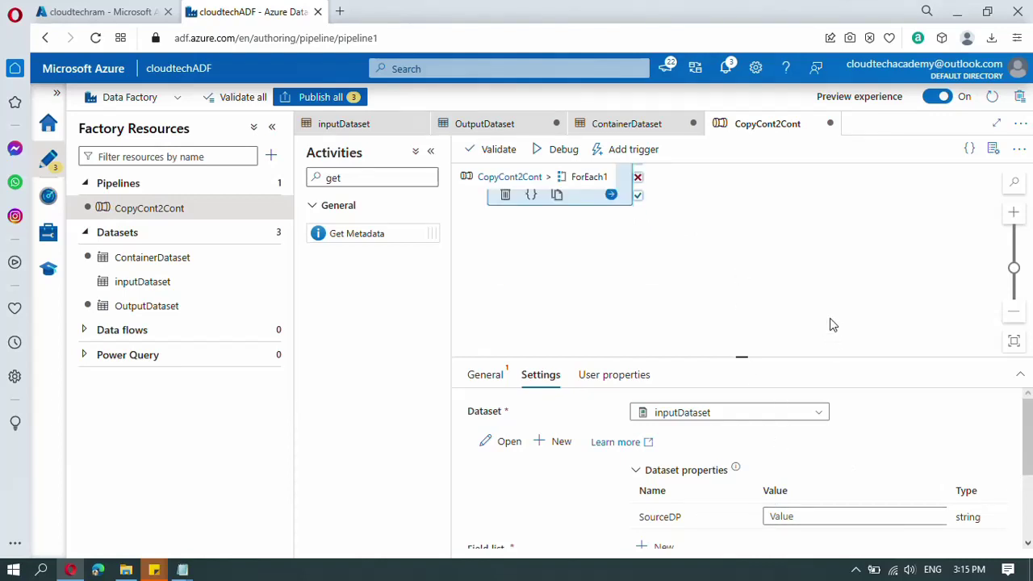
scroll(834, 324, up, 1)
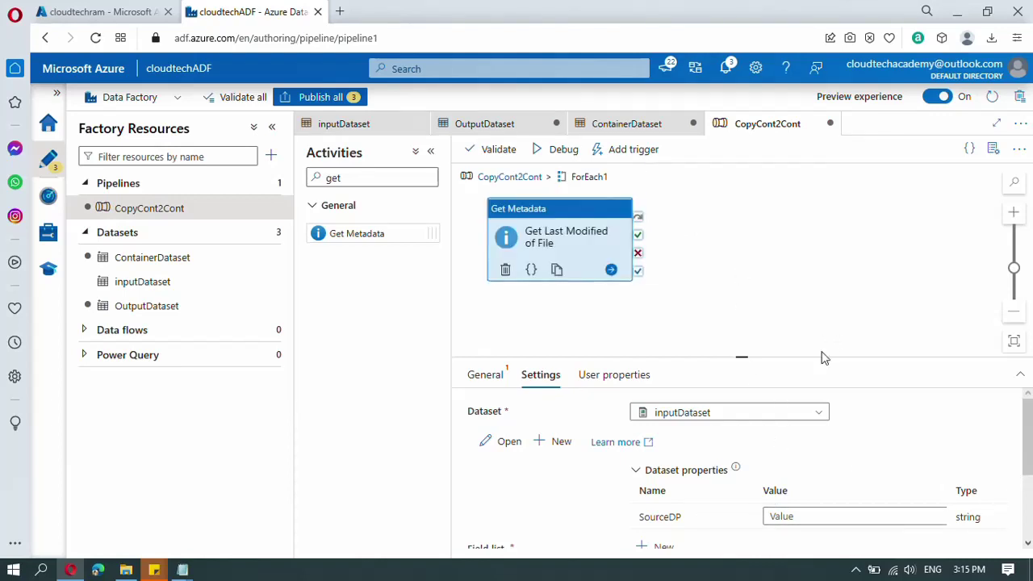
click(795, 515)
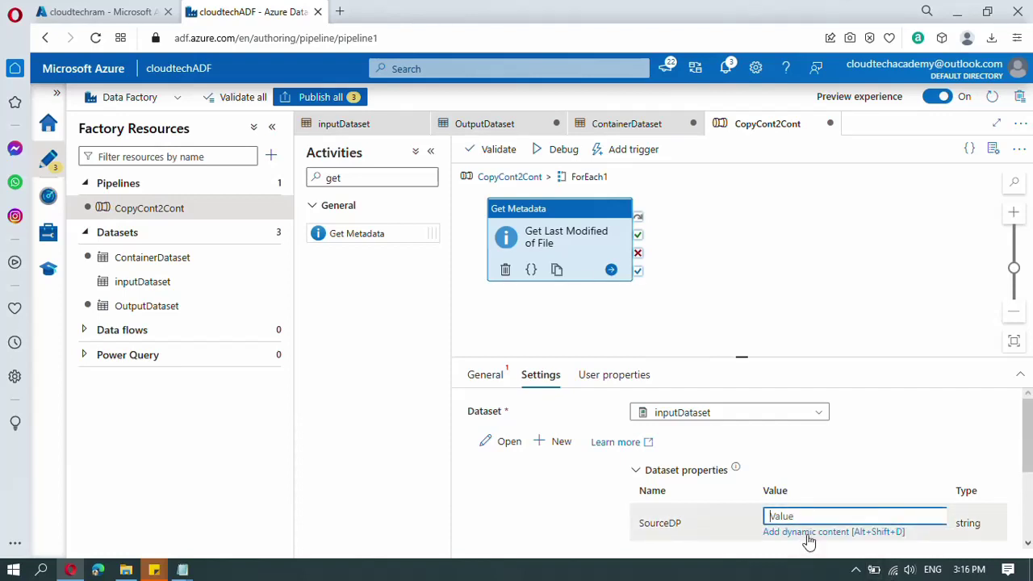
click(807, 534)
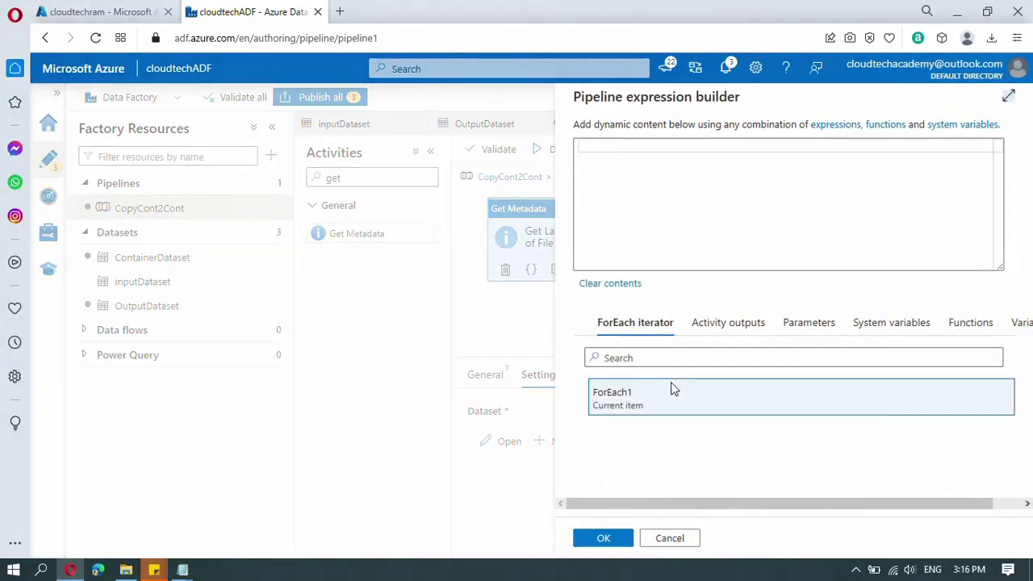
click(636, 407)
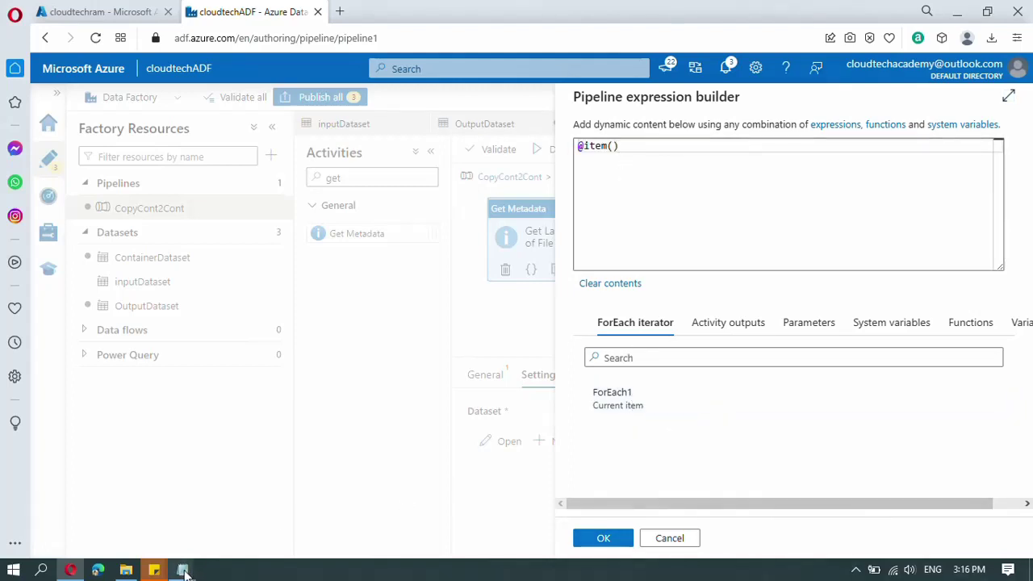
Switch to the Notepad notes, review each file entry under childItems, and copy the property key "name" from the first entry
mouse_move(184, 572)
click(240, 525)
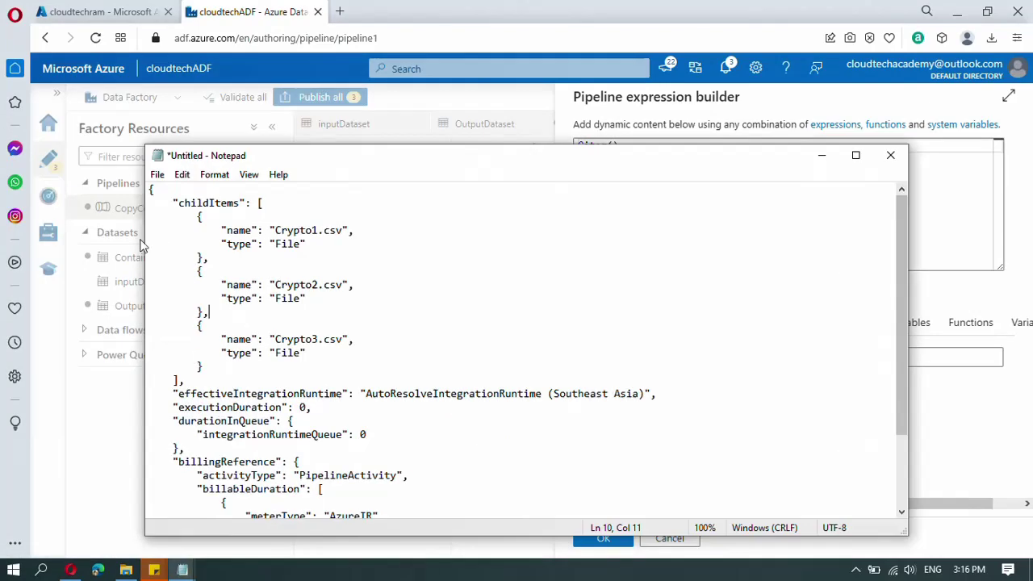
drag(208, 259, 198, 216)
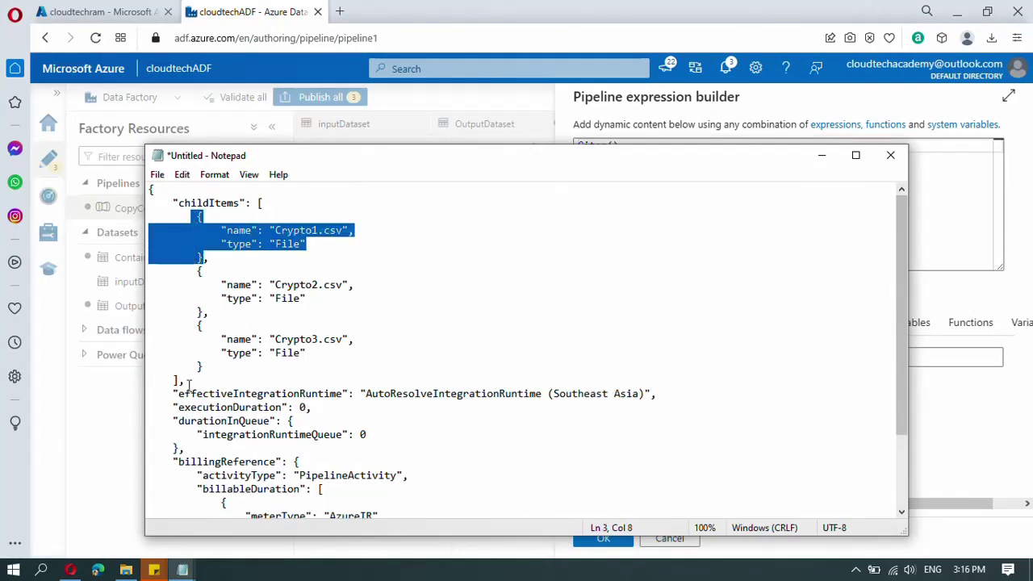
drag(206, 315, 198, 272)
drag(203, 370, 191, 325)
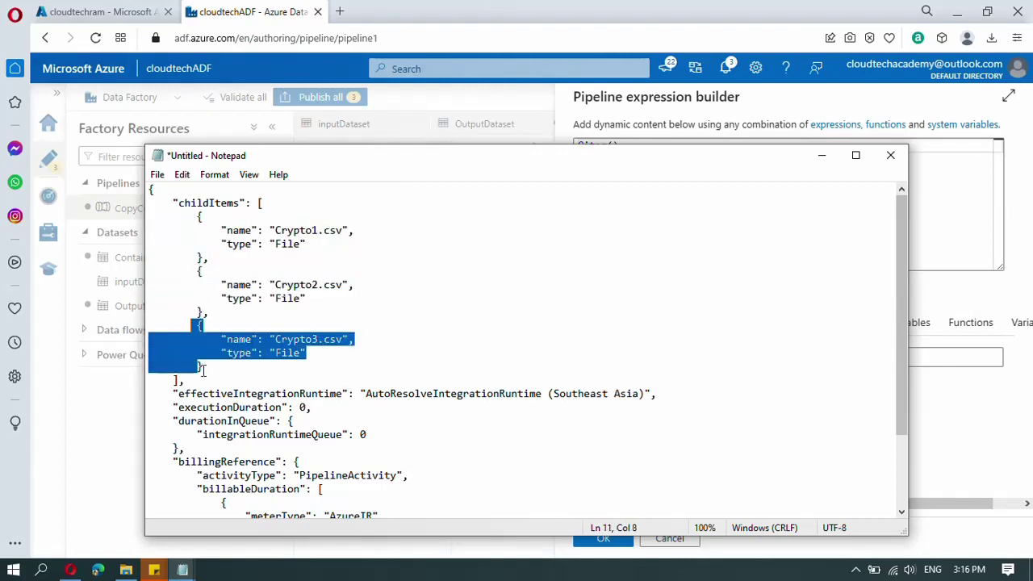
double_click(239, 232)
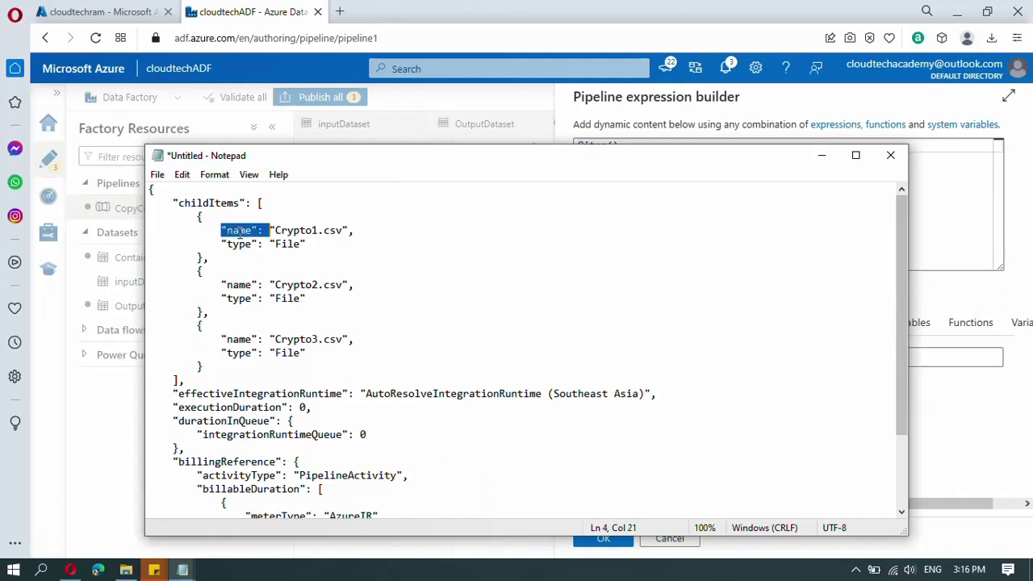
drag(253, 231, 227, 233)
key(ctrl+c)
click(823, 157)
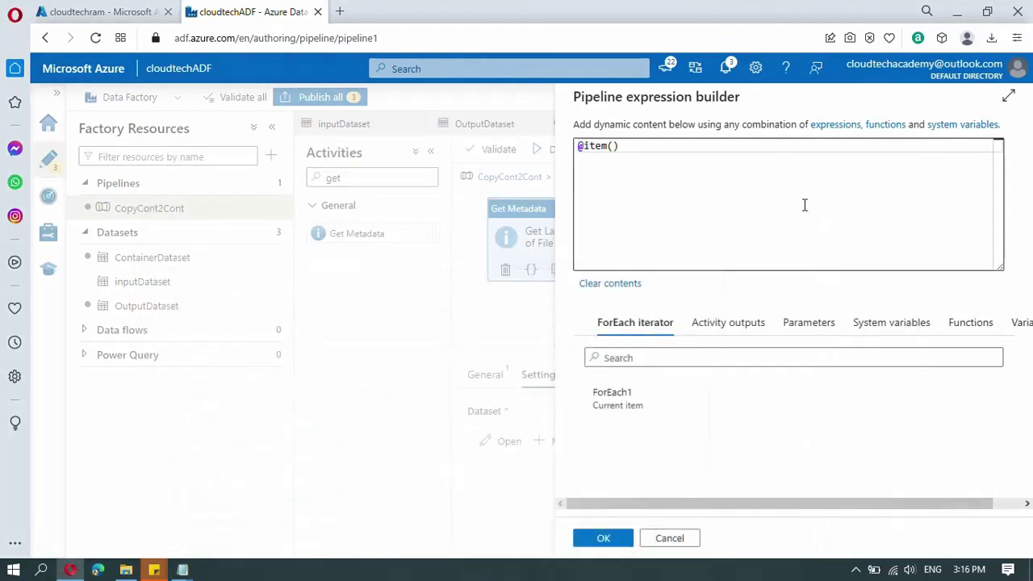
click(656, 148)
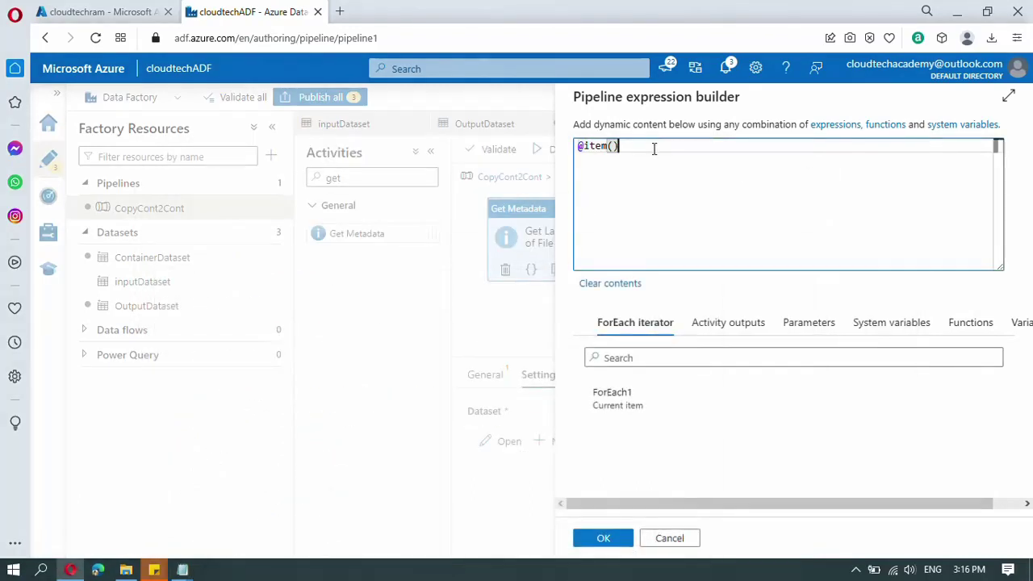
text(.)
key(ctrl+v)
click(603, 539)
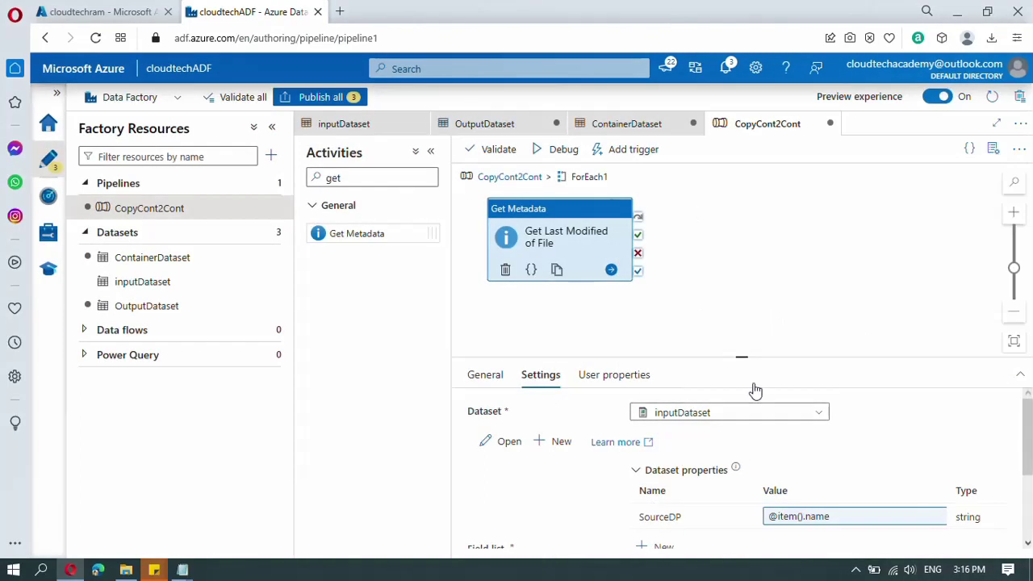
Add a Last modified argument to the field list of the Get Last Modified of File activity
scroll(869, 289, down, 1)
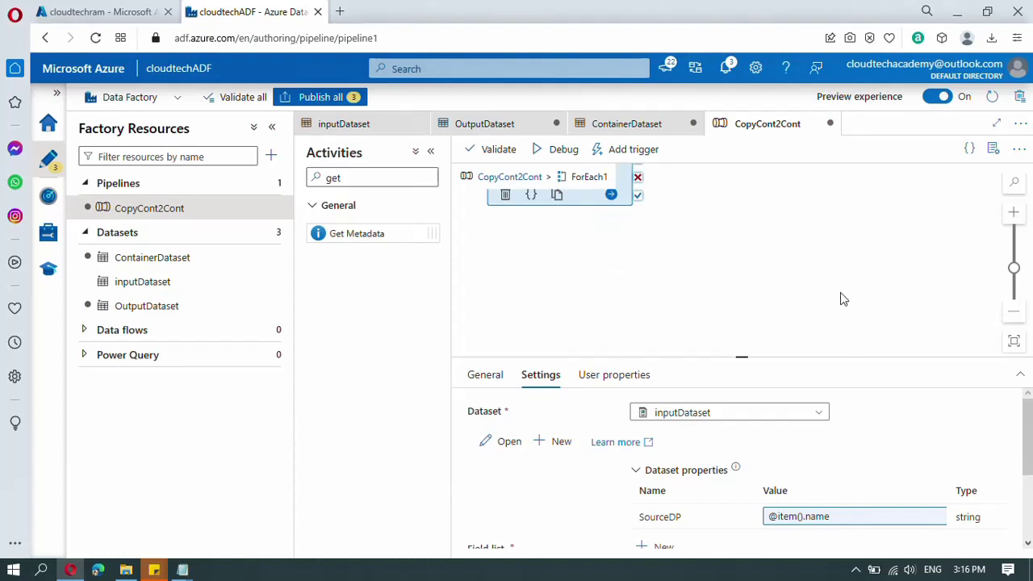
scroll(836, 293, up, 2)
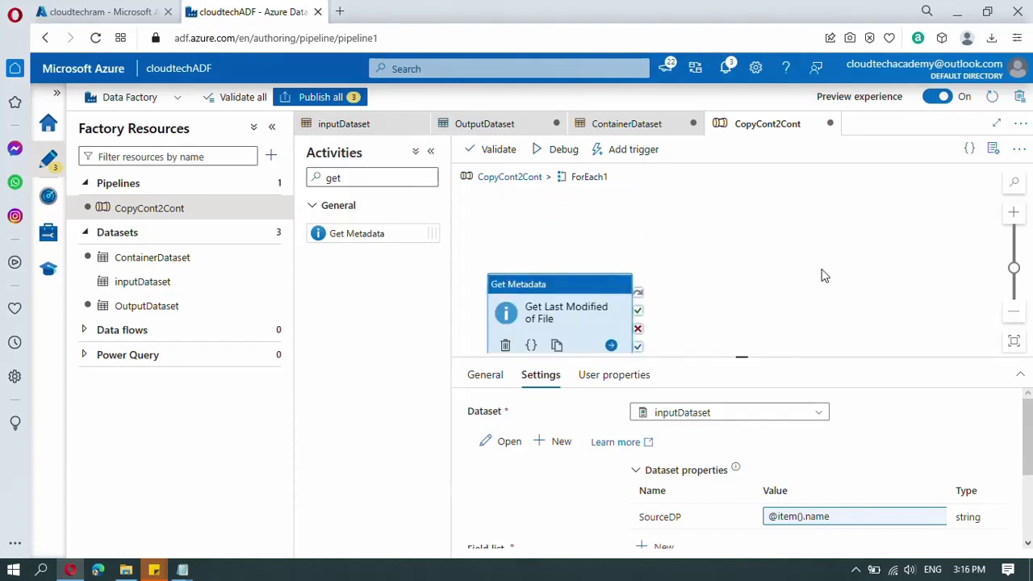
scroll(824, 276, down, 1)
drag(1026, 450, 1030, 492)
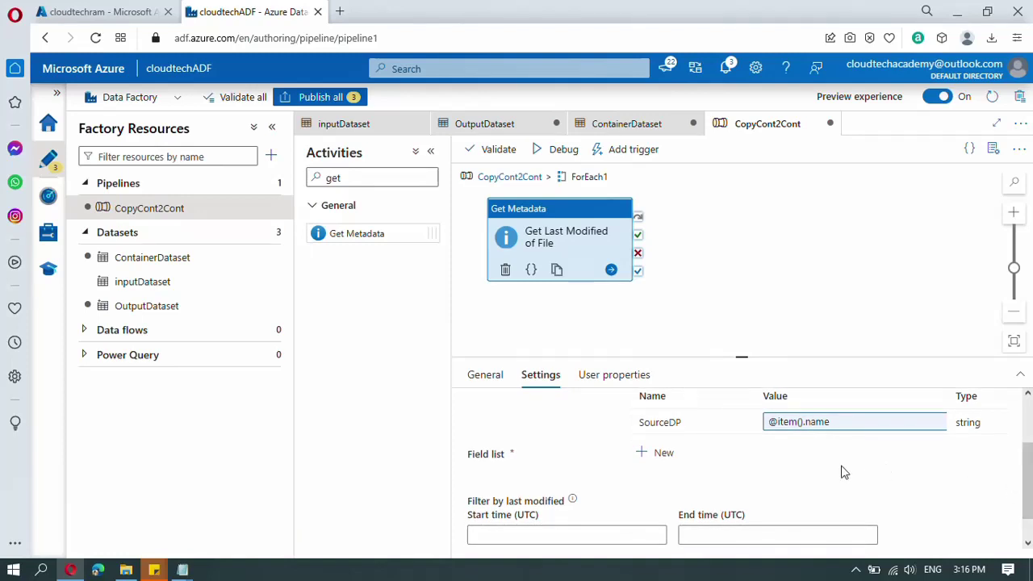
click(663, 455)
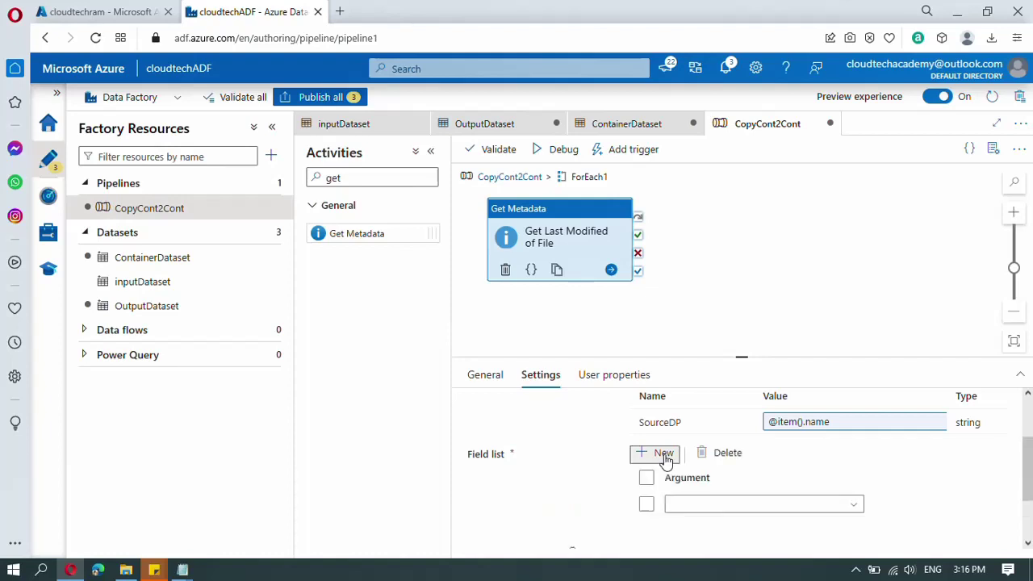
click(742, 510)
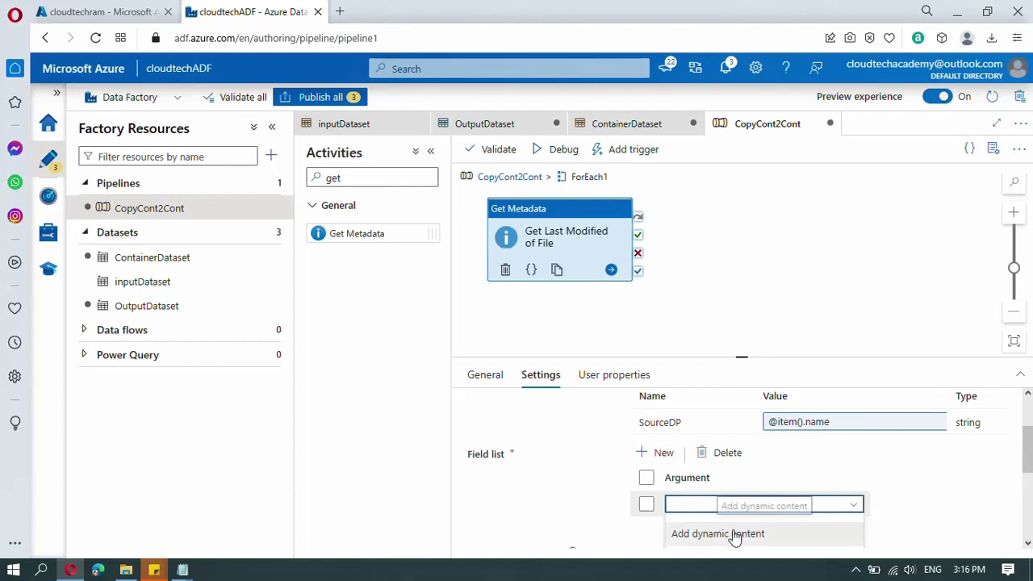
scroll(1027, 521, down, 1)
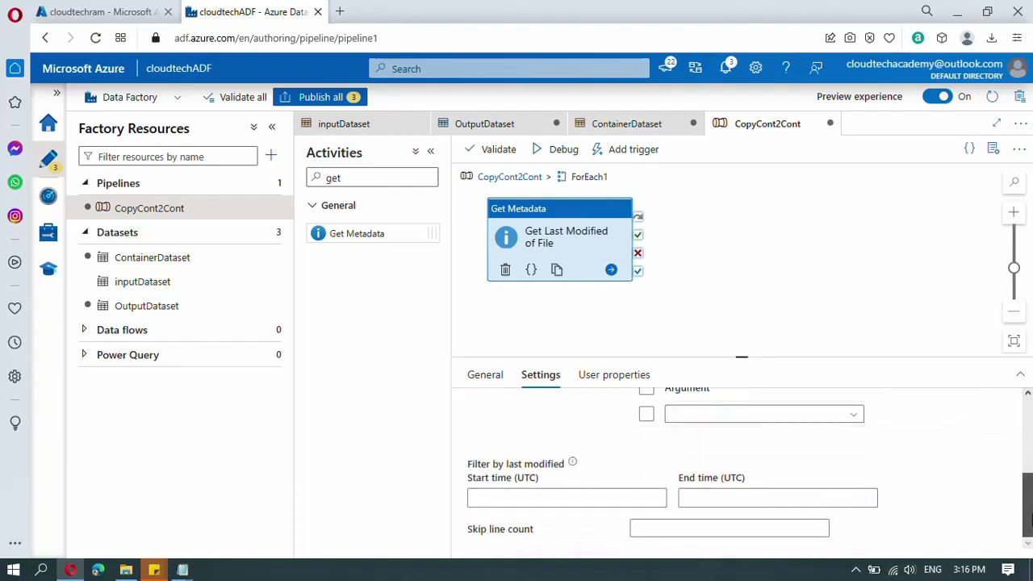
click(859, 418)
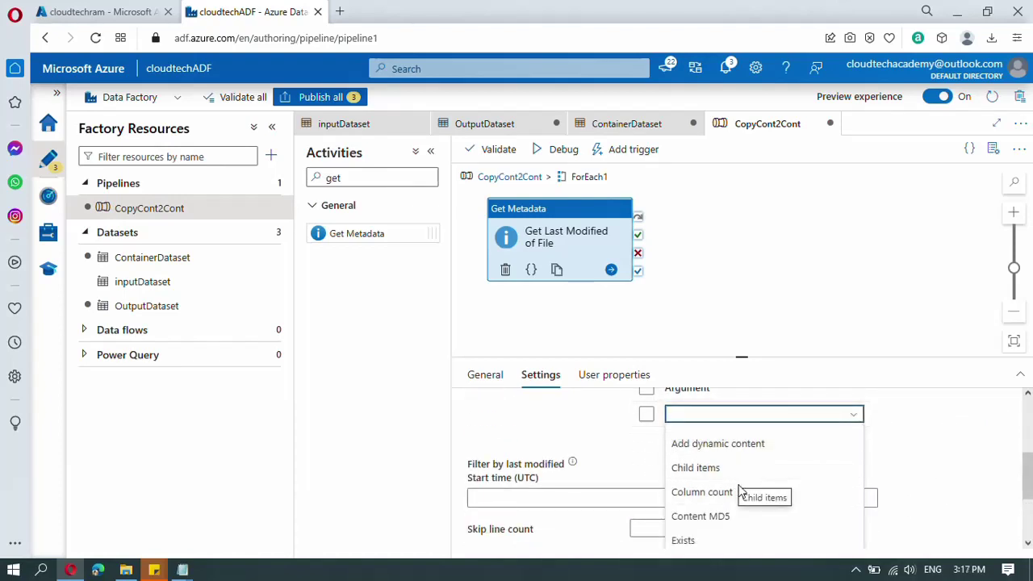
click(1027, 488)
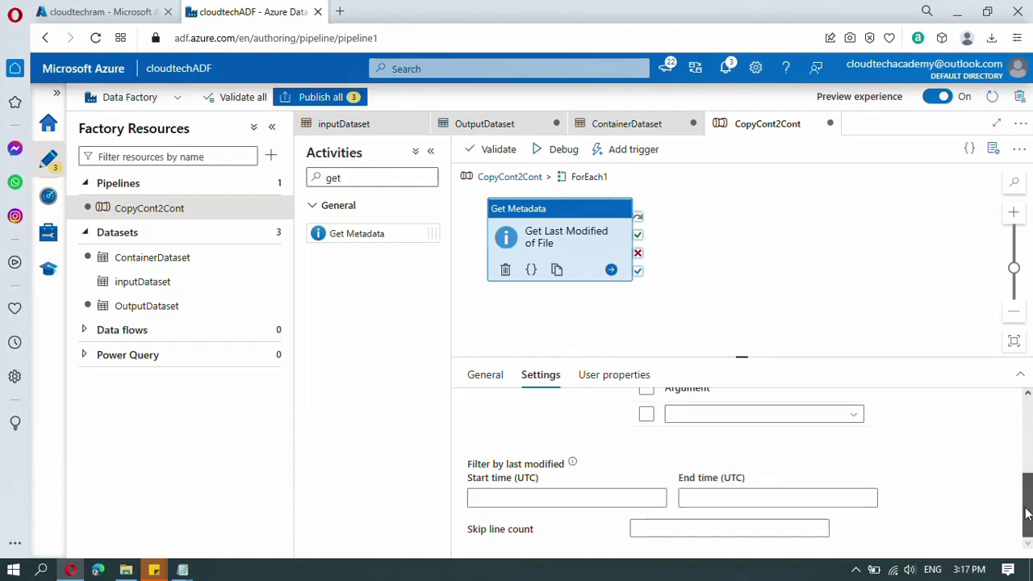
click(861, 418)
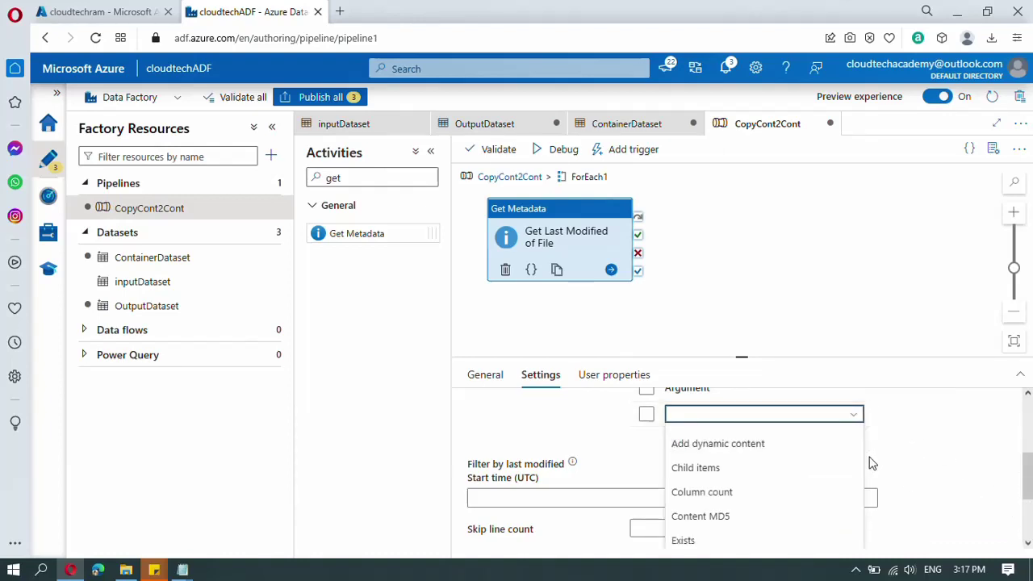
drag(745, 358, 740, 283)
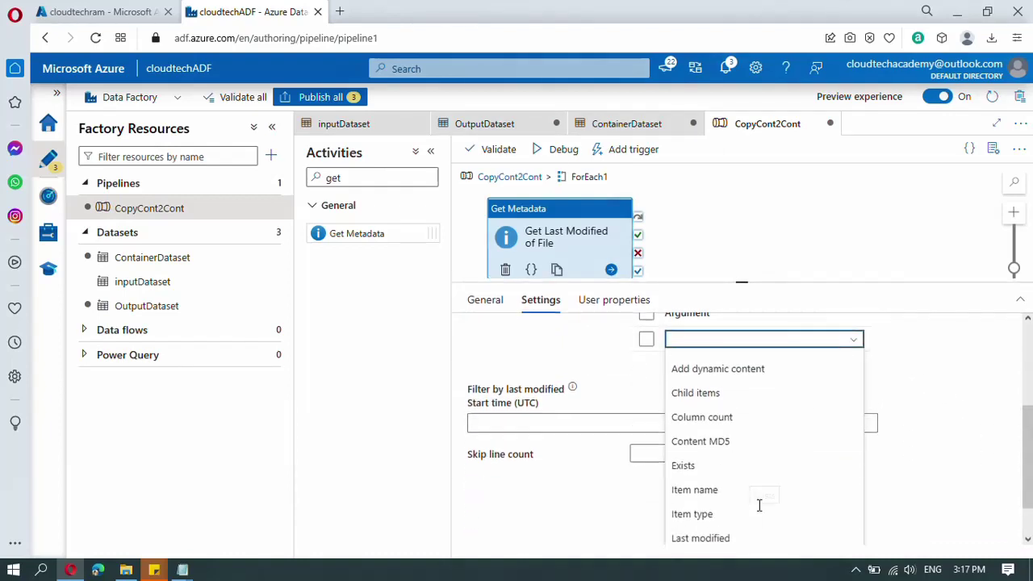
click(718, 541)
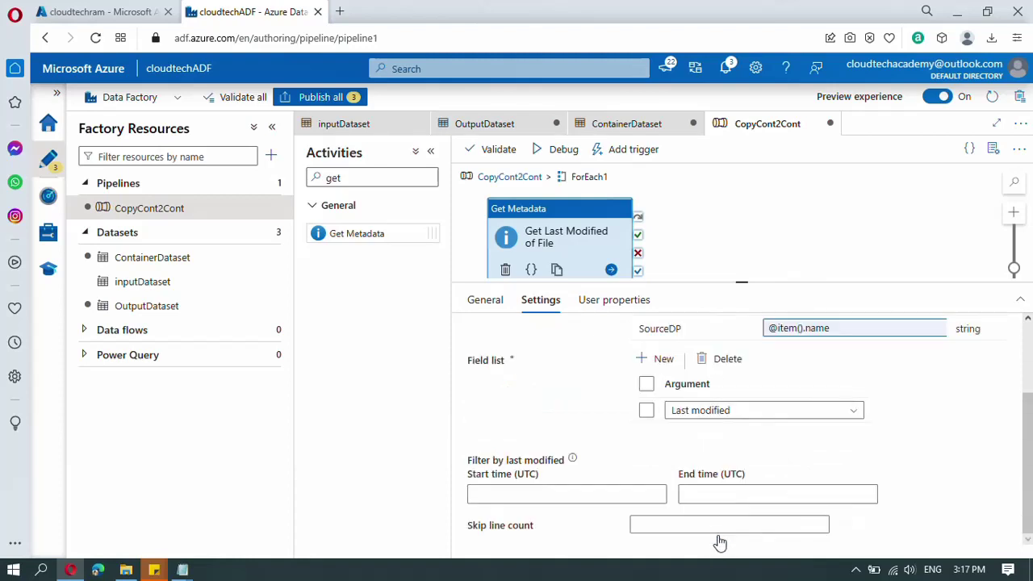
scroll(753, 335, up, 1)
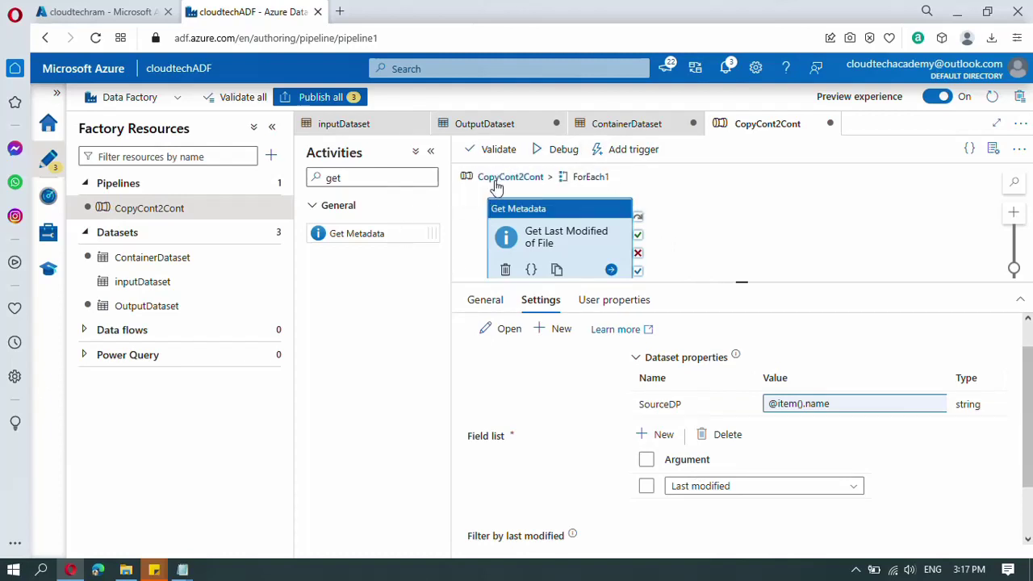
Return from ForEach1 to the top level of CopyCont2Cont and start a debug run of the pipeline
click(497, 180)
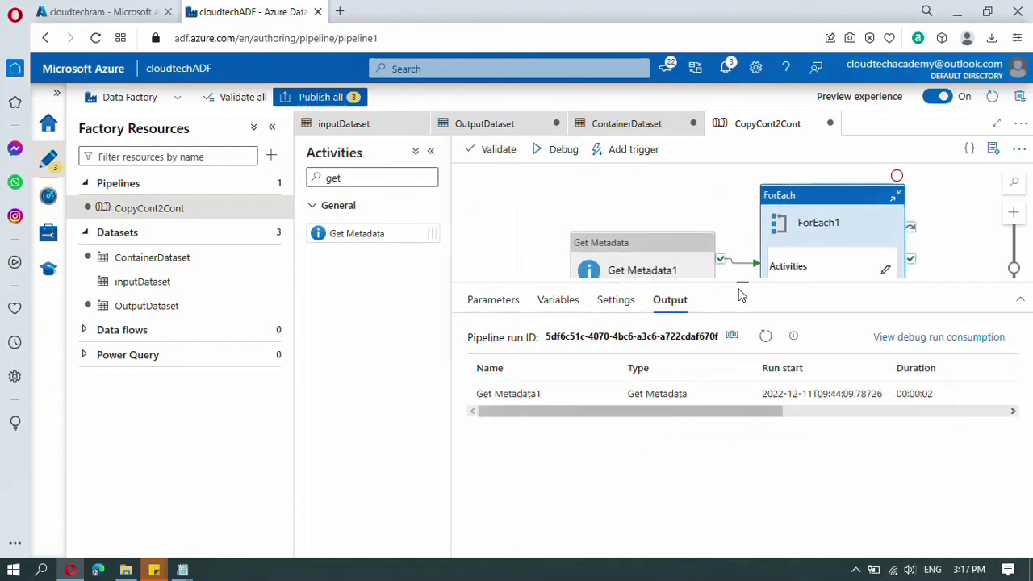
drag(743, 282, 743, 420)
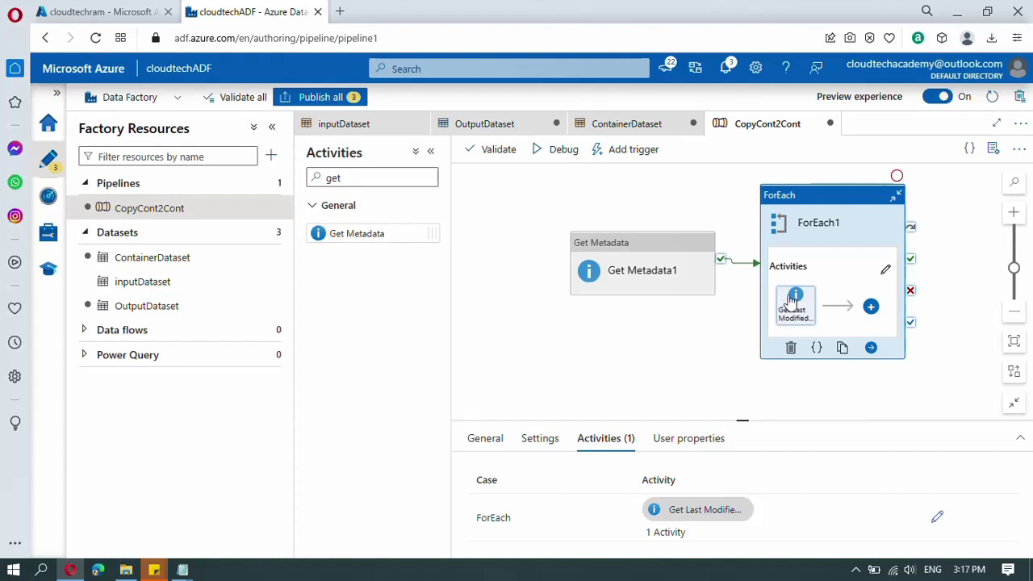
click(540, 152)
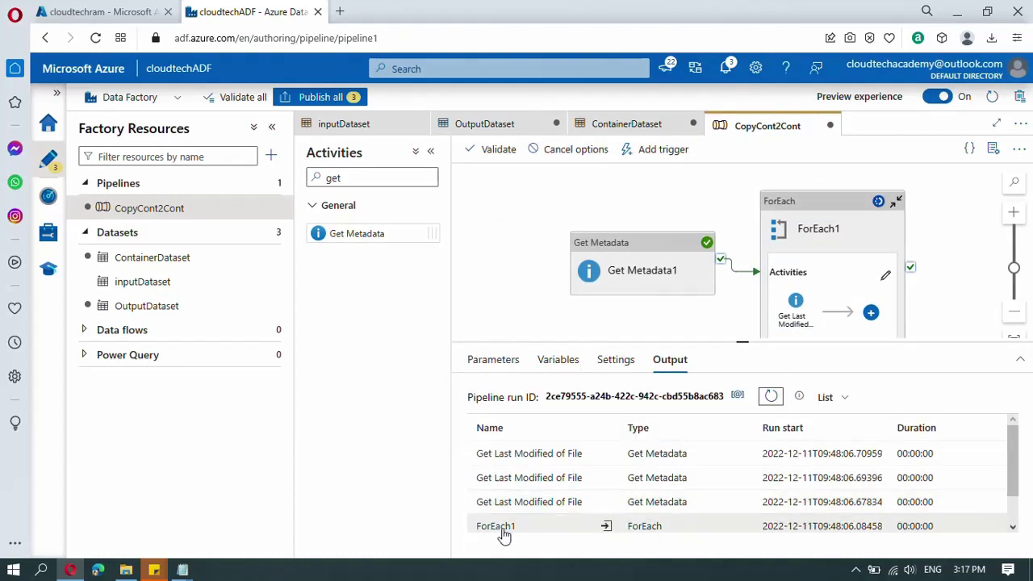
Examine the debug-run input of ForEach1 and the SourceDP input of the third listed Get Last Modified of File run
click(606, 527)
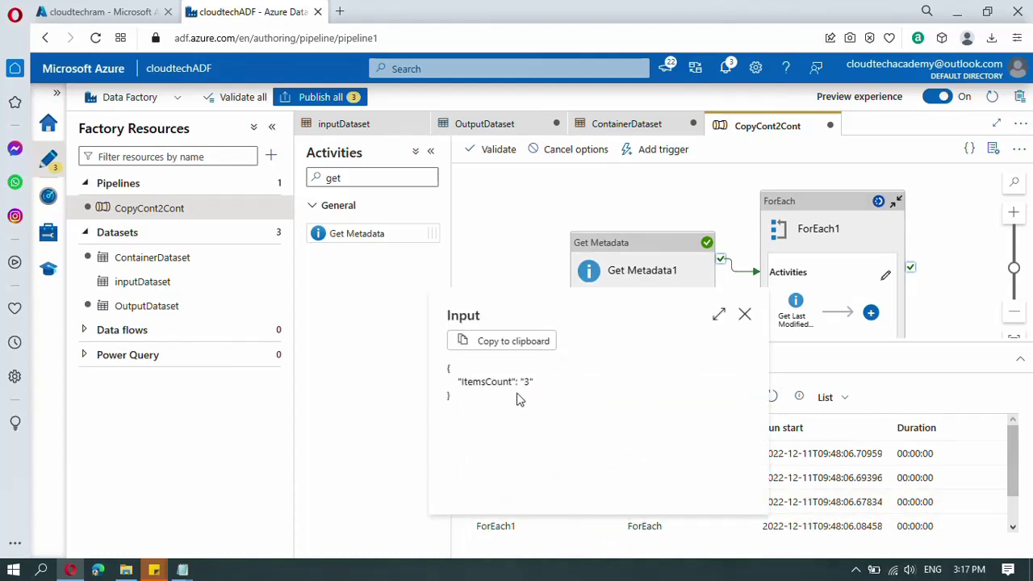
click(745, 315)
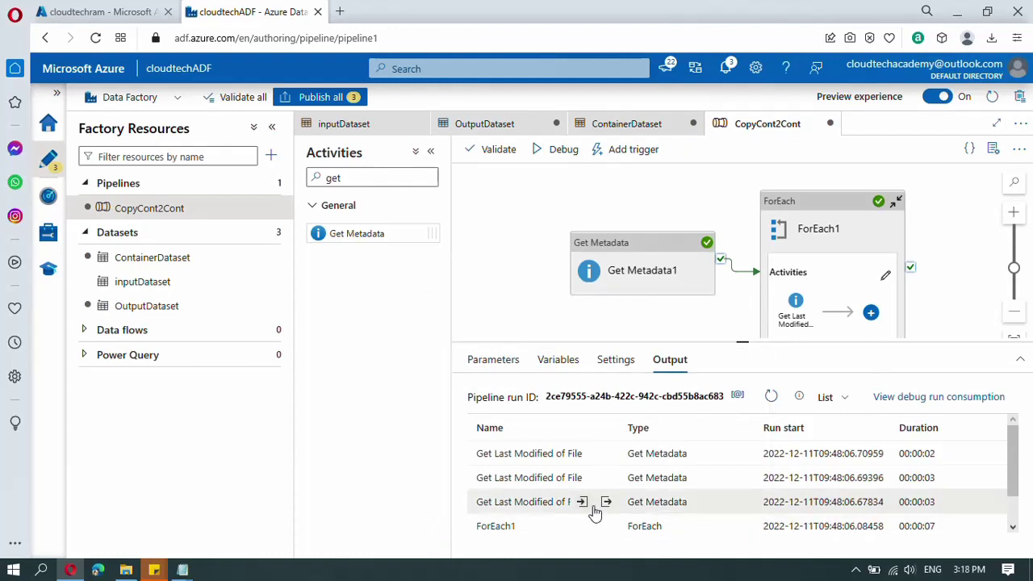
click(582, 504)
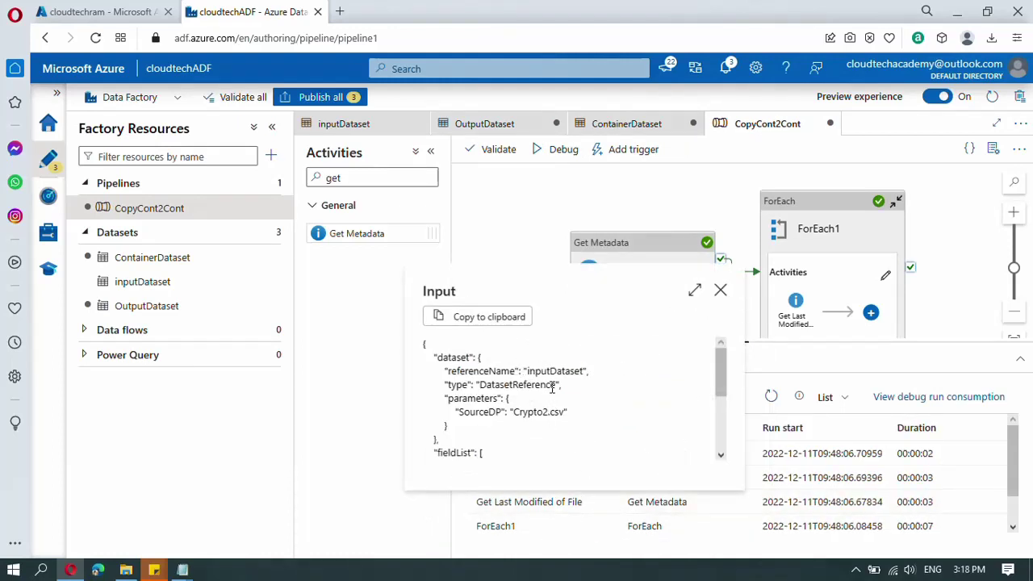
drag(517, 413, 570, 414)
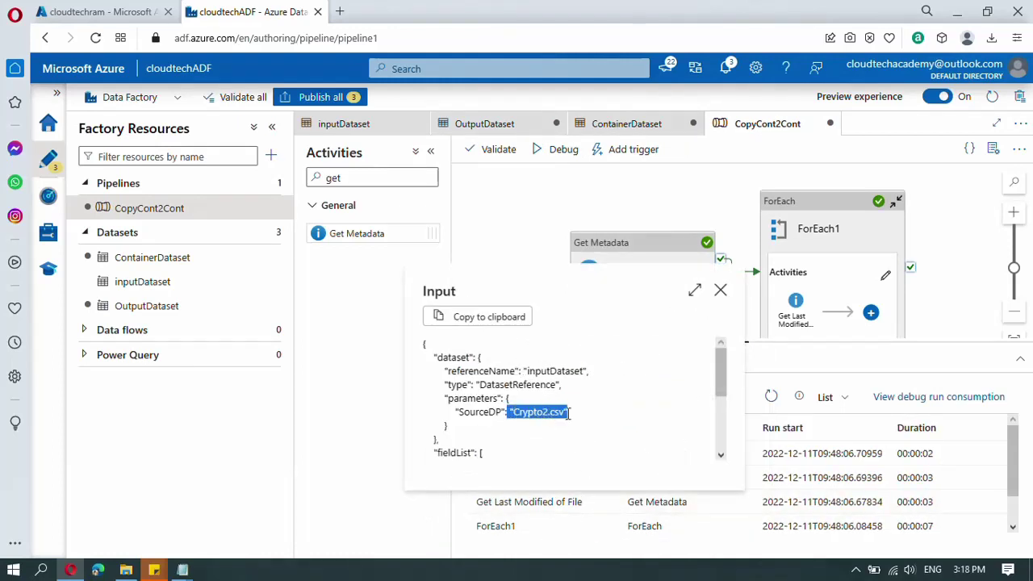
click(720, 292)
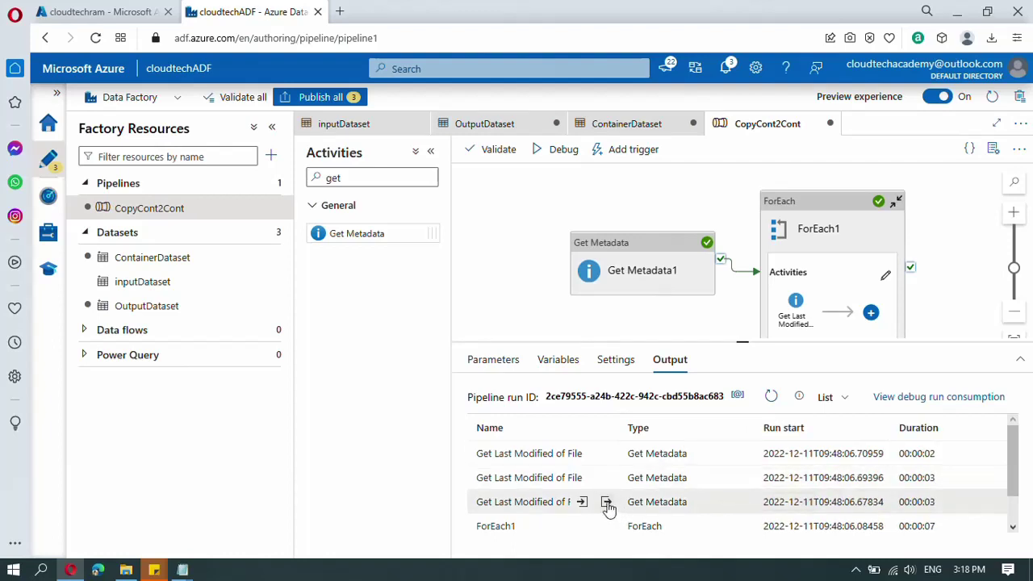
Check the lastModified value in the output of the third listed Get Last Modified of File run
click(606, 503)
drag(526, 359, 625, 365)
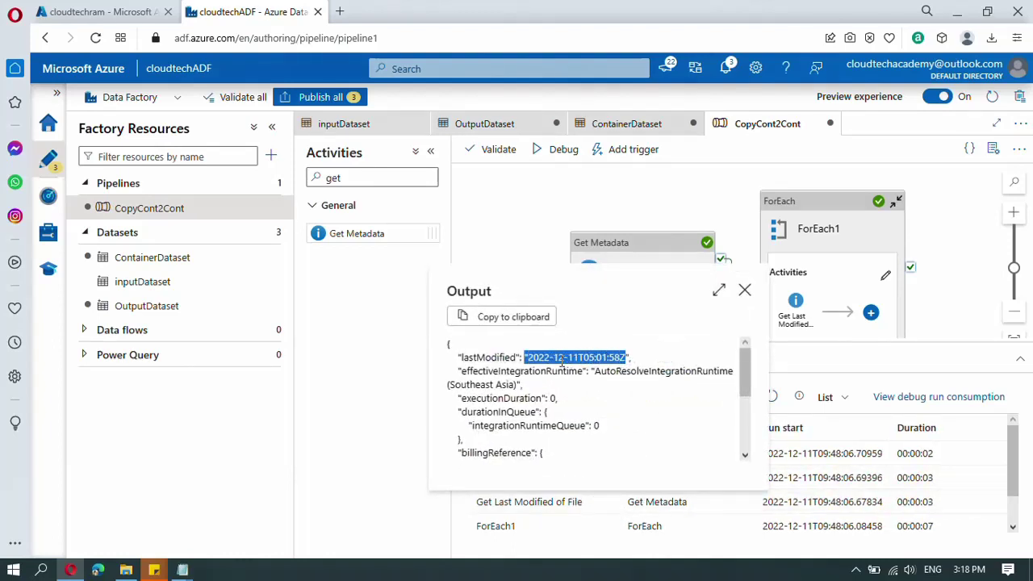
click(743, 289)
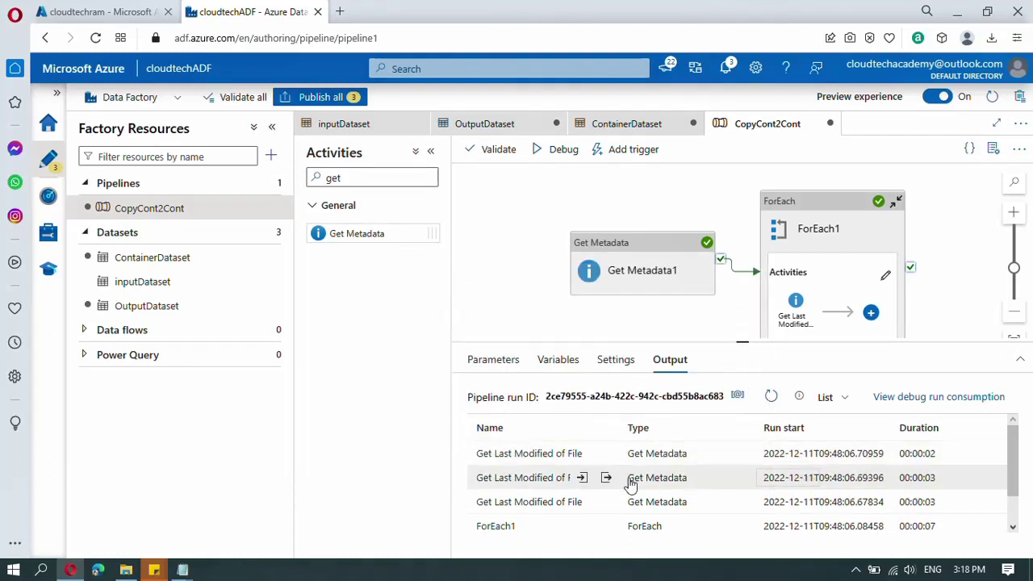
Check the SourceDP input and the lastModified output of the second listed Get Last Modified of File run
click(581, 478)
drag(568, 390, 506, 377)
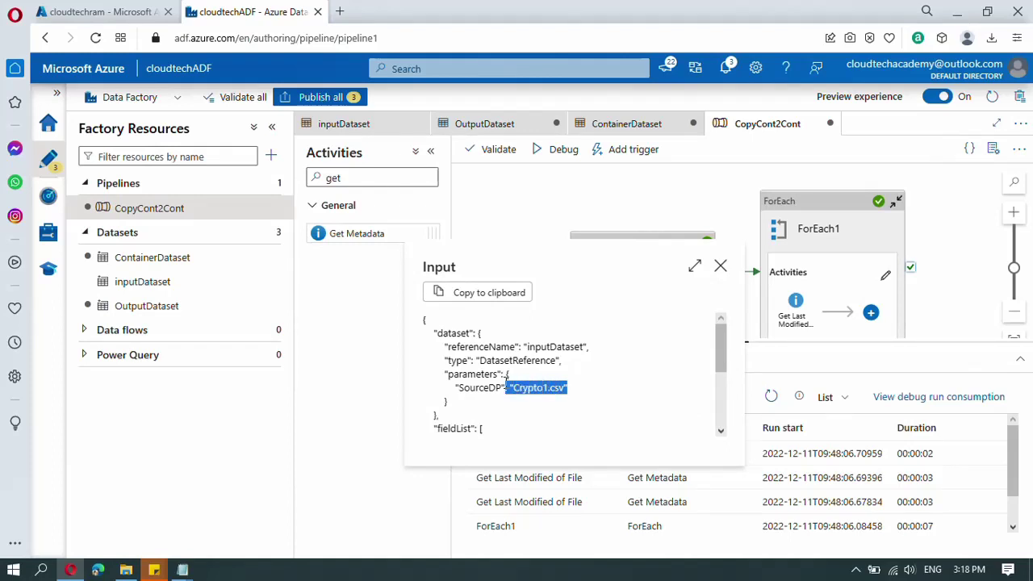
scroll(641, 371, down, 3)
click(719, 267)
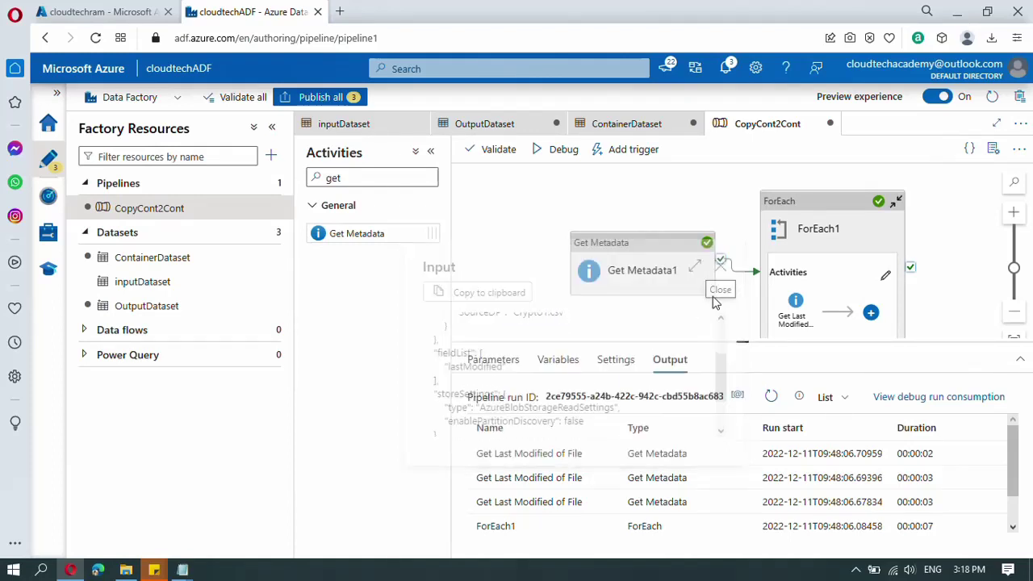
click(607, 478)
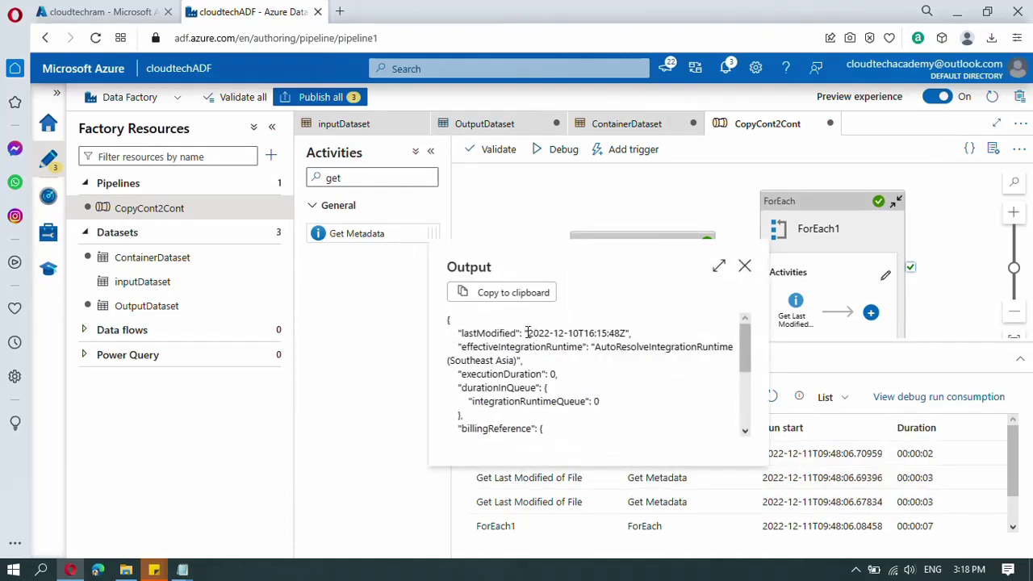
drag(527, 332, 628, 332)
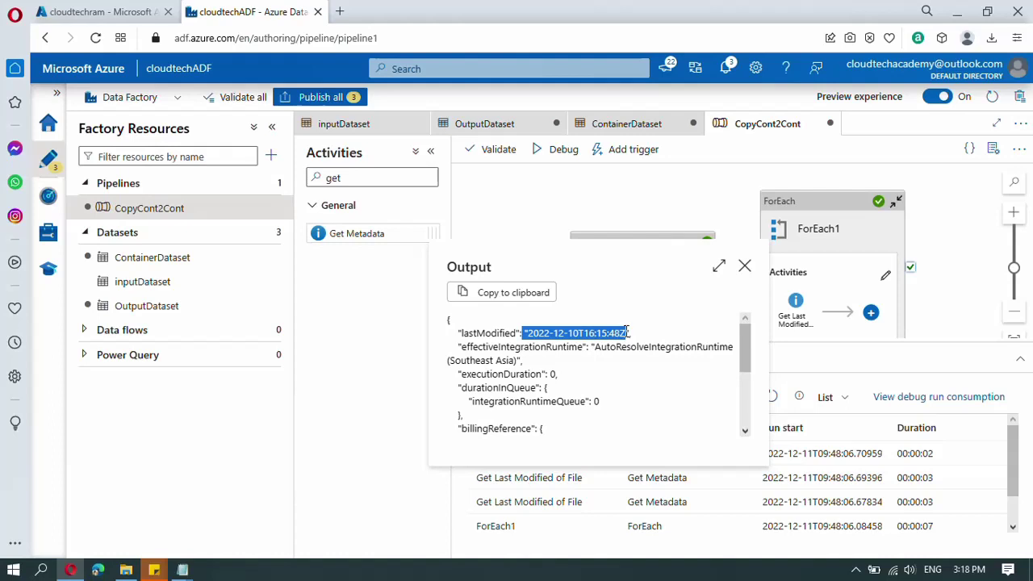
click(744, 266)
Check the SourceDP input and the lastModified output of the first listed Get Last Modified of File run
click(592, 481)
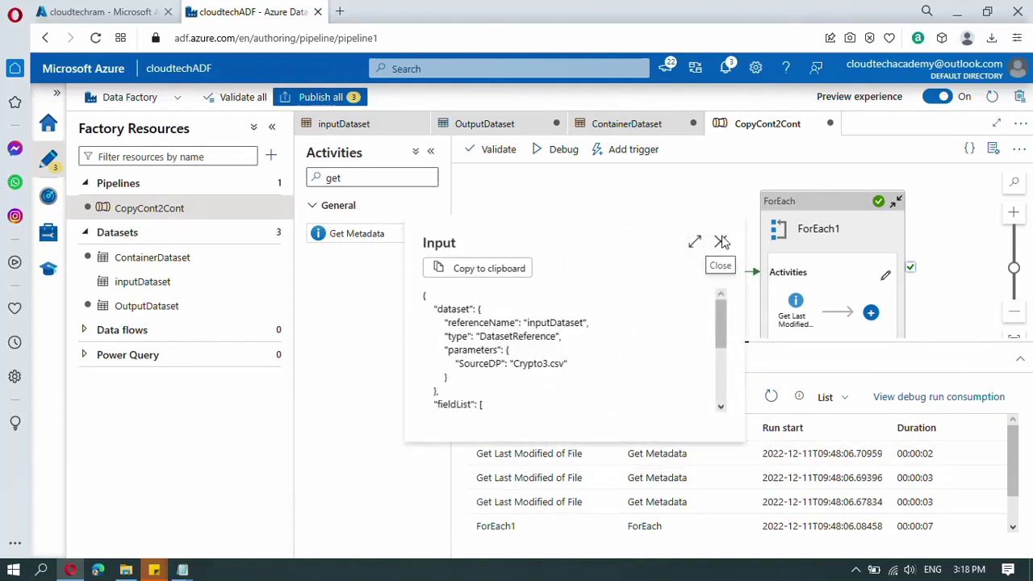
click(722, 242)
click(608, 454)
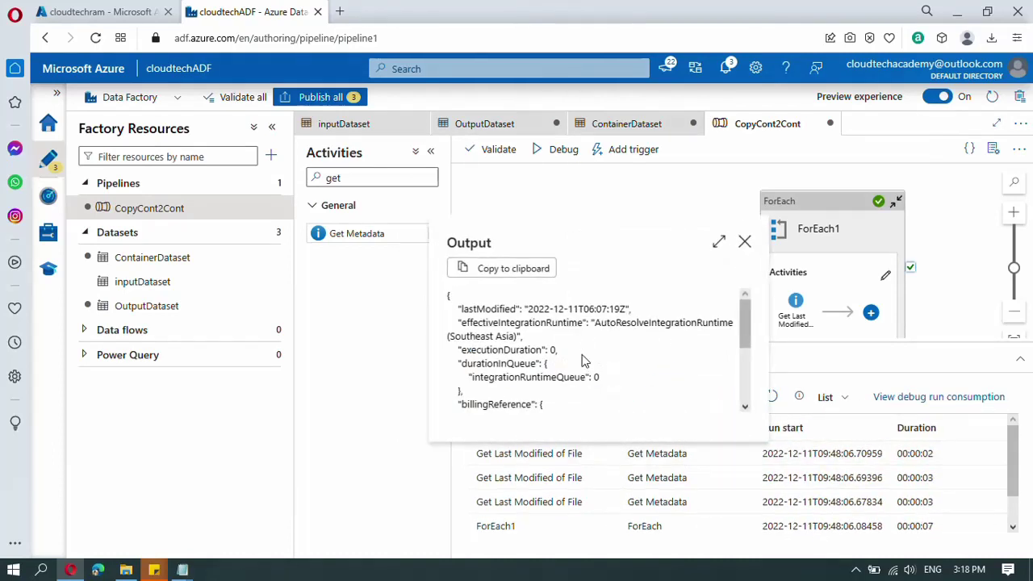
drag(449, 296, 561, 304)
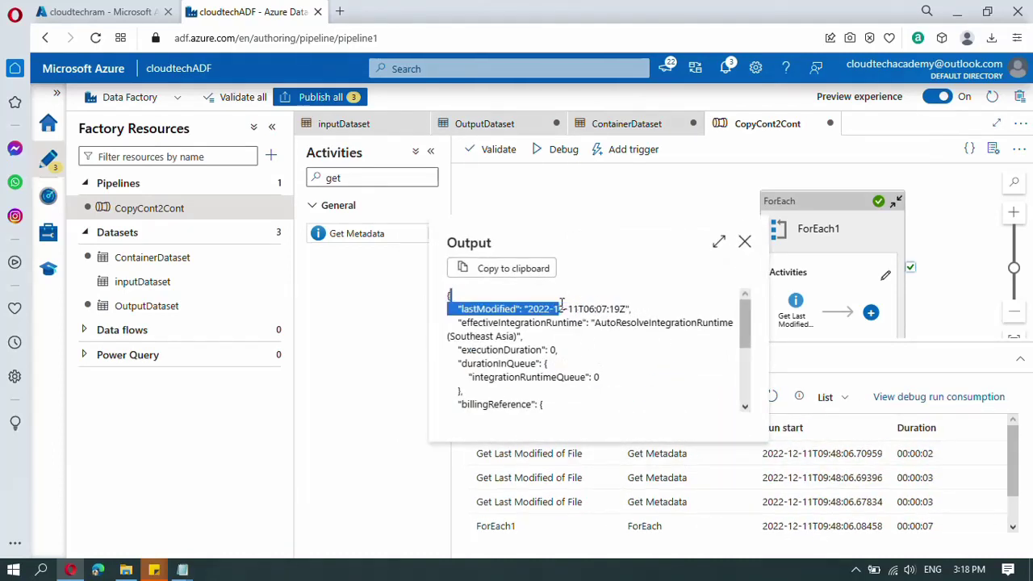
click(745, 243)
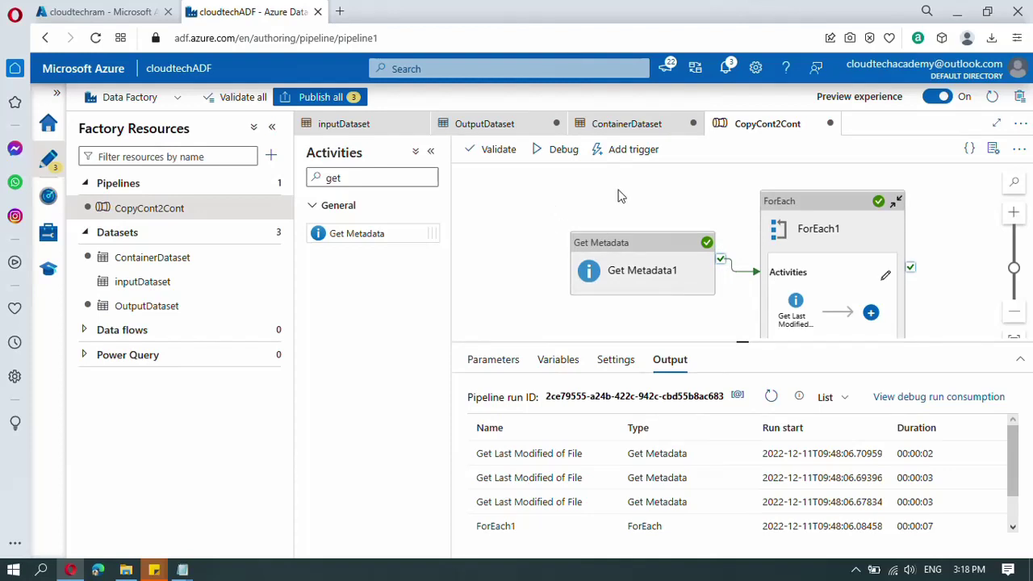
Inside ForEach1, add a Copy data activity and connect it to the success output of Get Last Modified of File
click(272, 127)
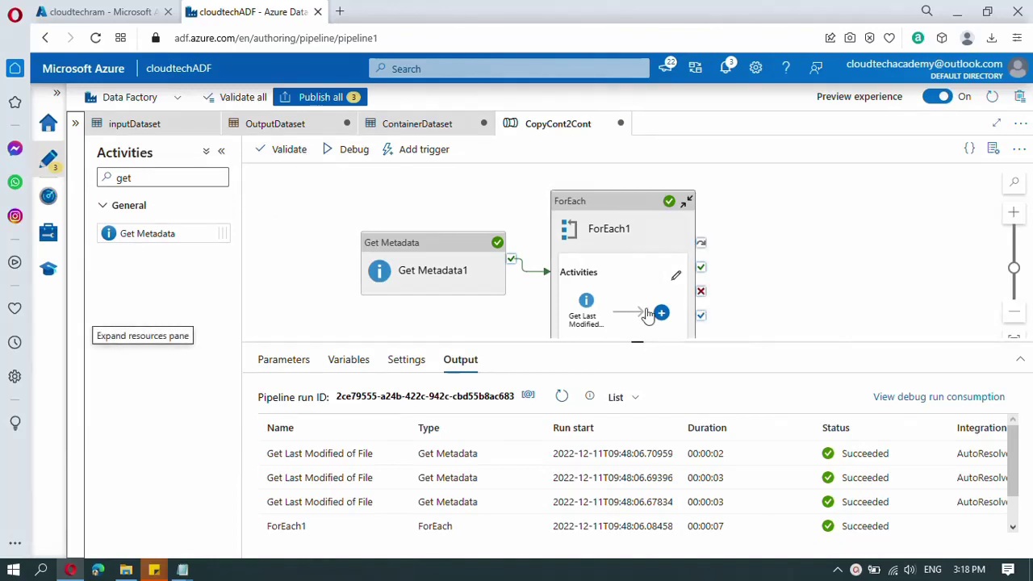
click(631, 232)
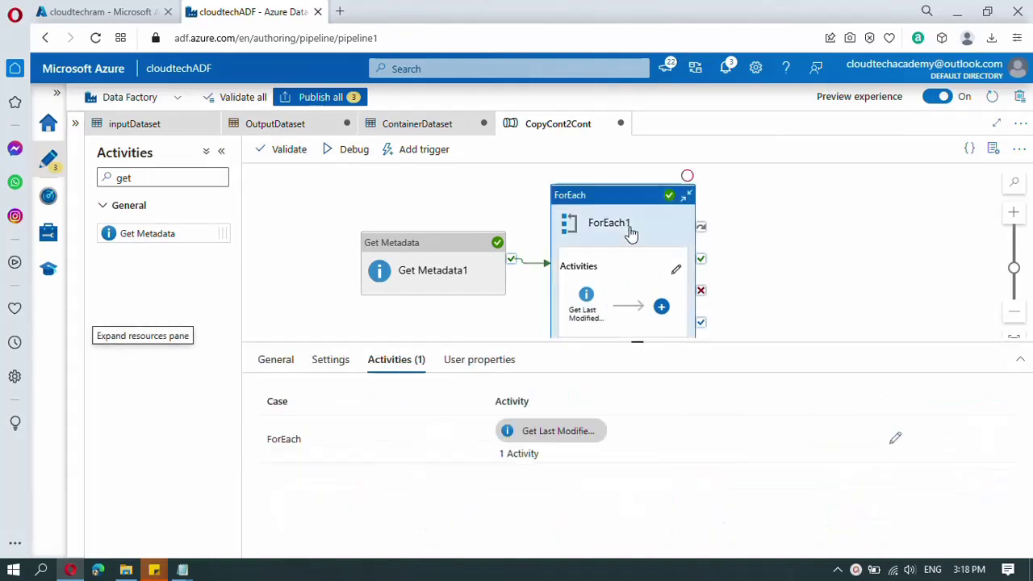
double_click(632, 232)
click(575, 251)
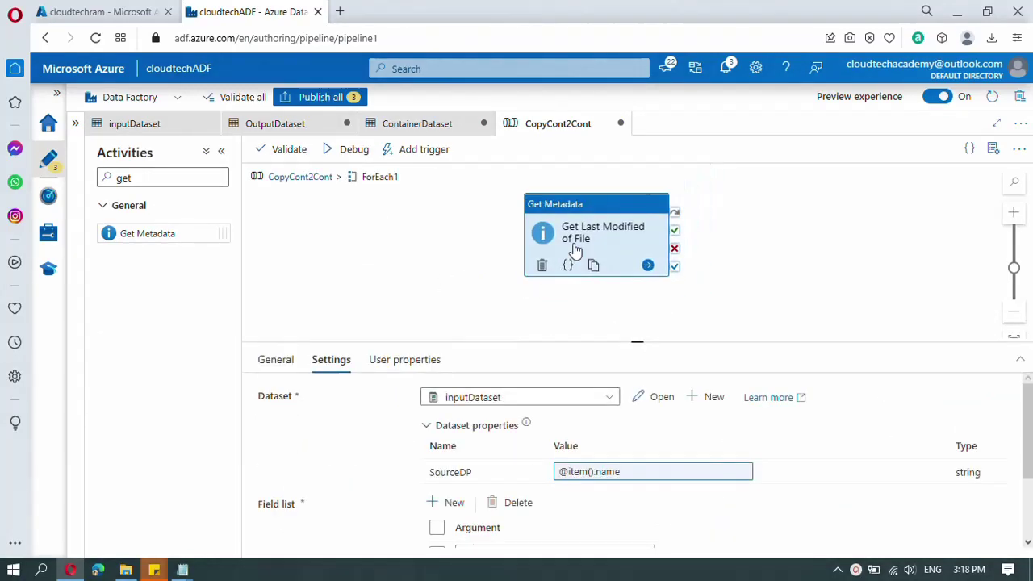
double_click(150, 181)
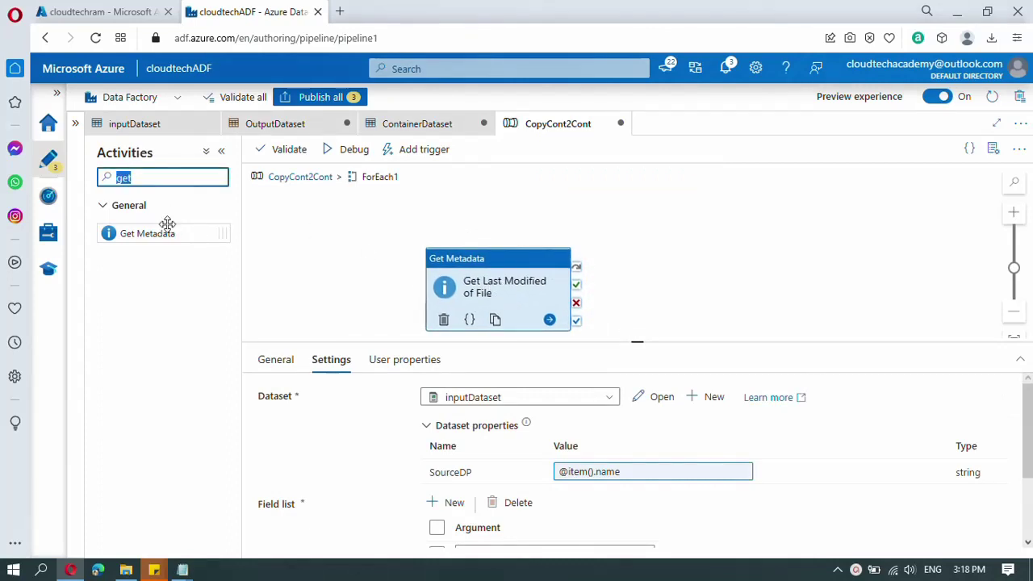
key(BackSpace)
text(cop)
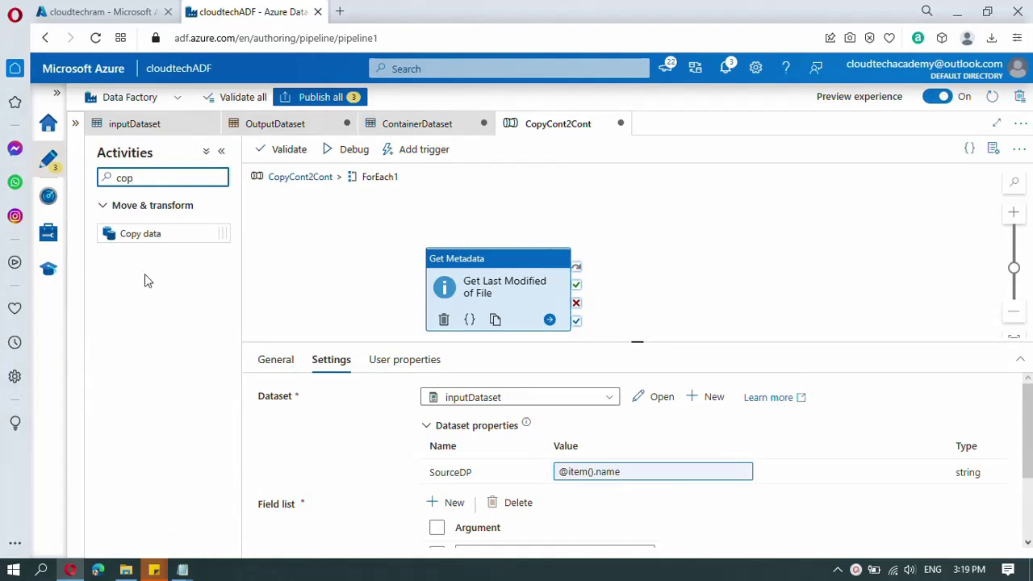
drag(137, 233, 731, 278)
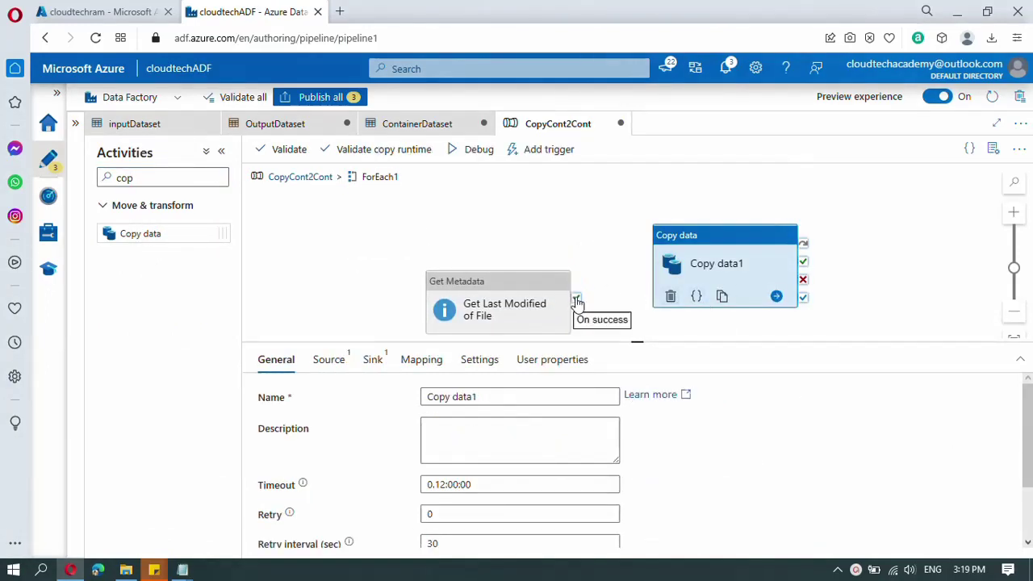
drag(578, 302, 660, 275)
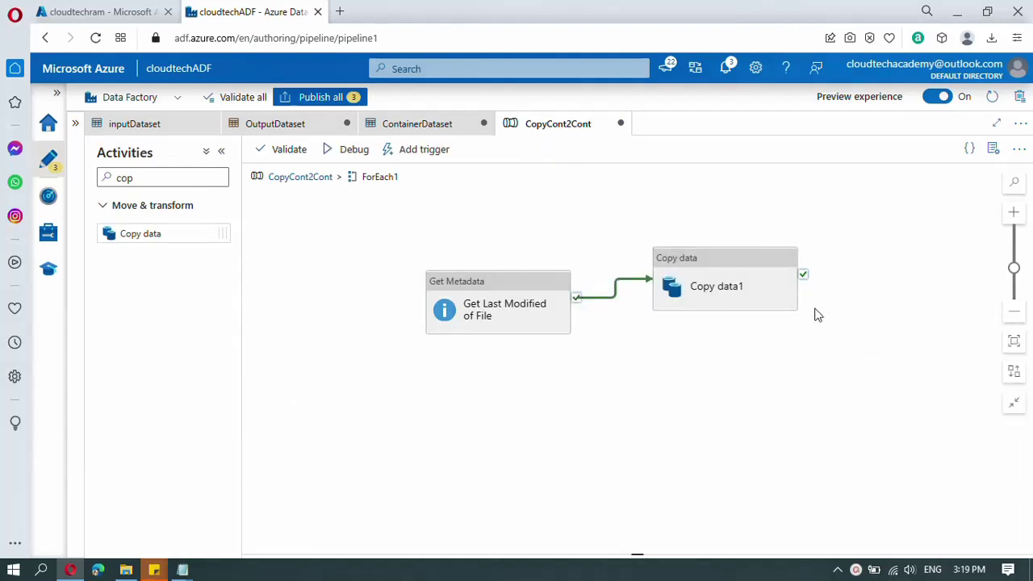
Set the source dataset of the Copy data1 activity to inputDataset
click(787, 301)
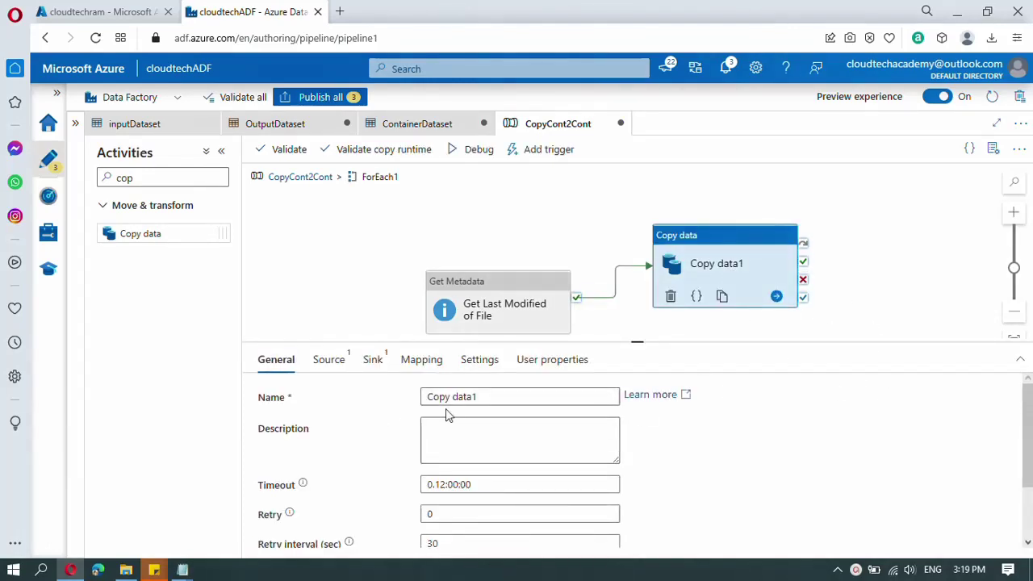
click(333, 367)
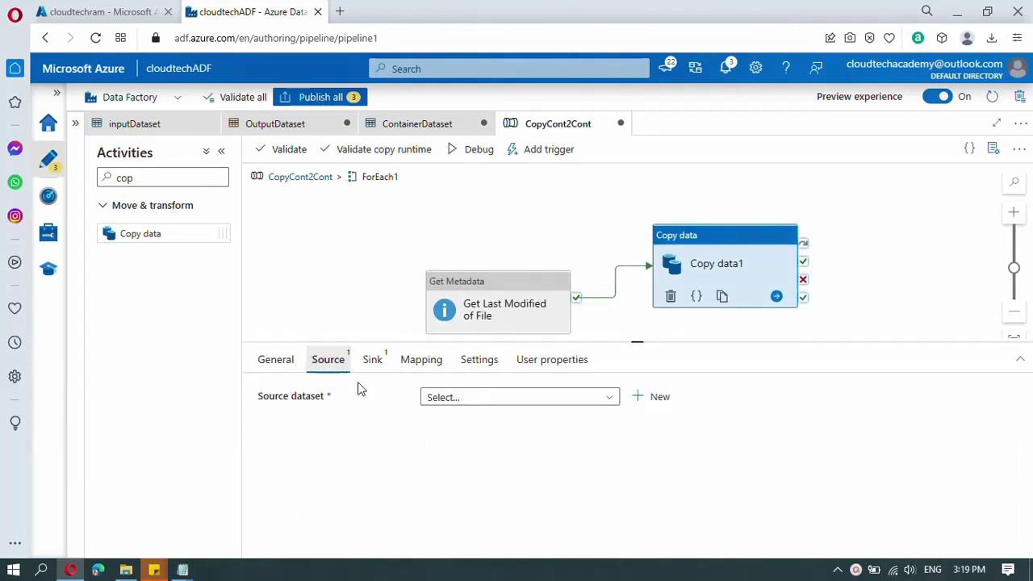
click(474, 401)
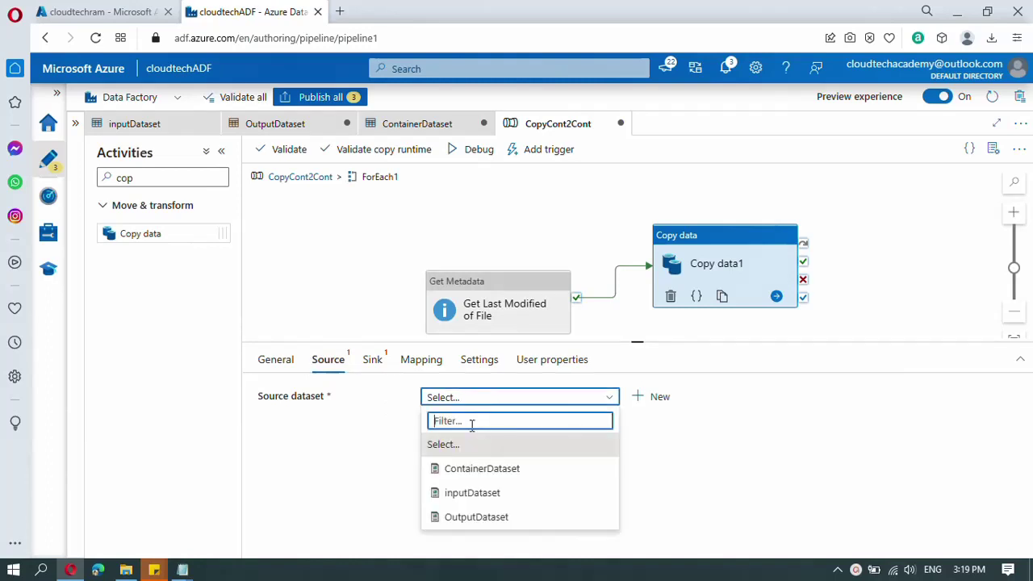
click(480, 500)
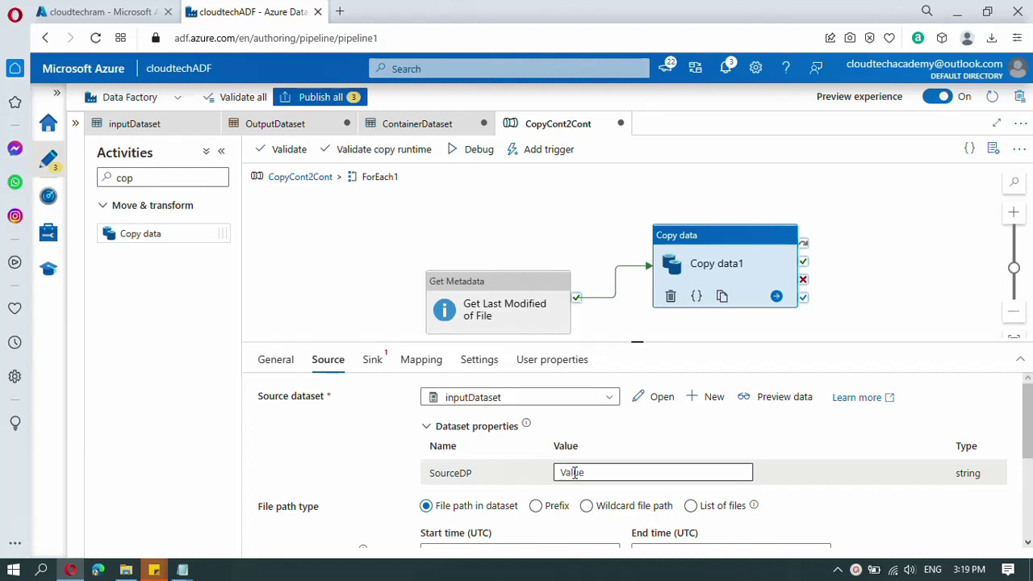
click(573, 473)
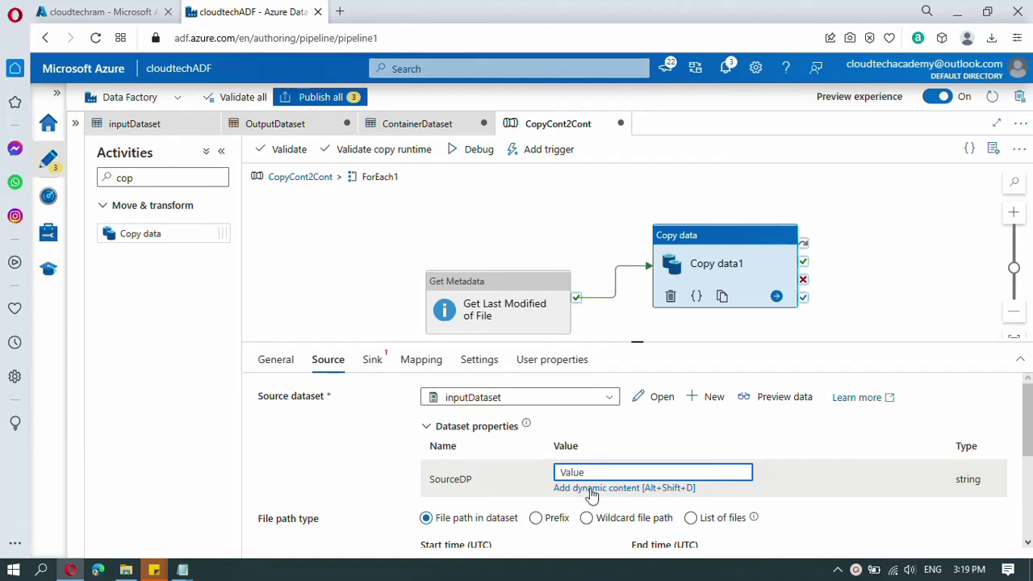
click(592, 489)
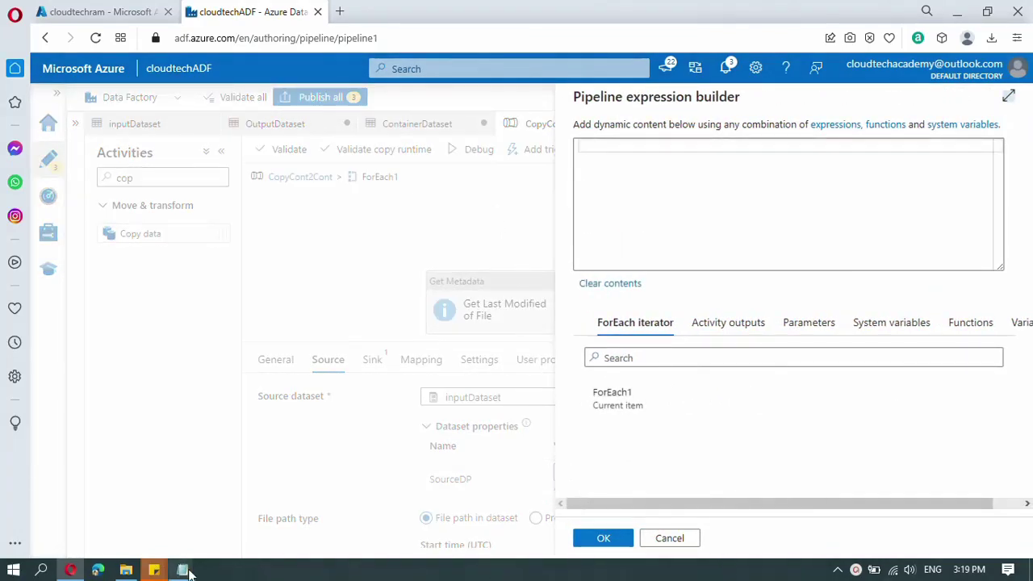
mouse_move(188, 571)
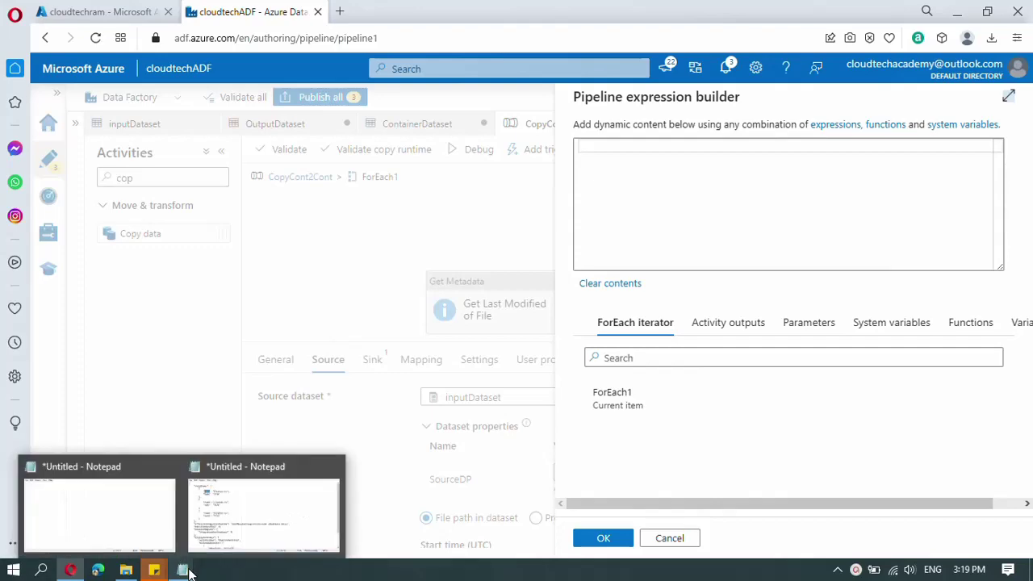
click(219, 522)
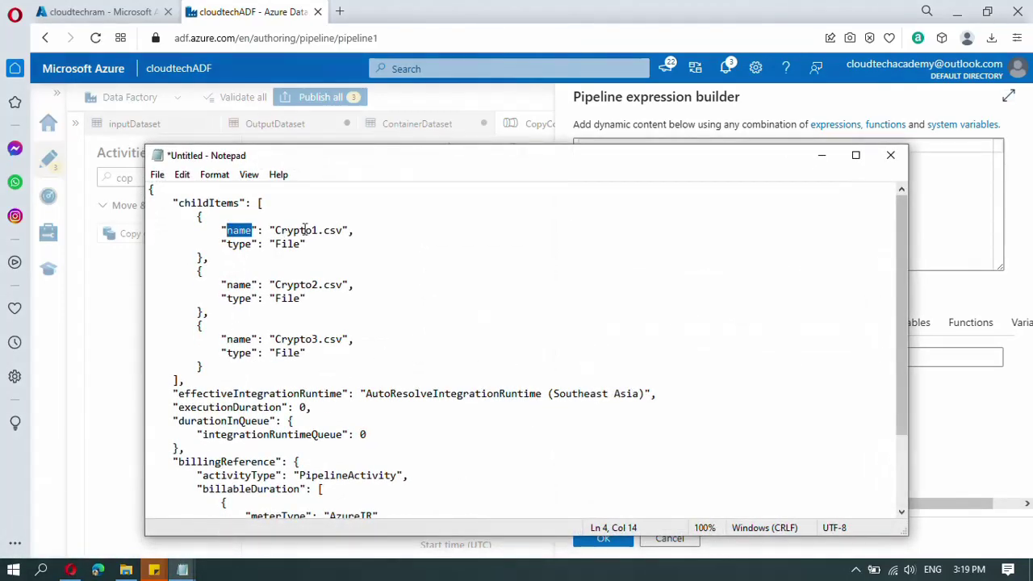
drag(275, 230, 346, 230)
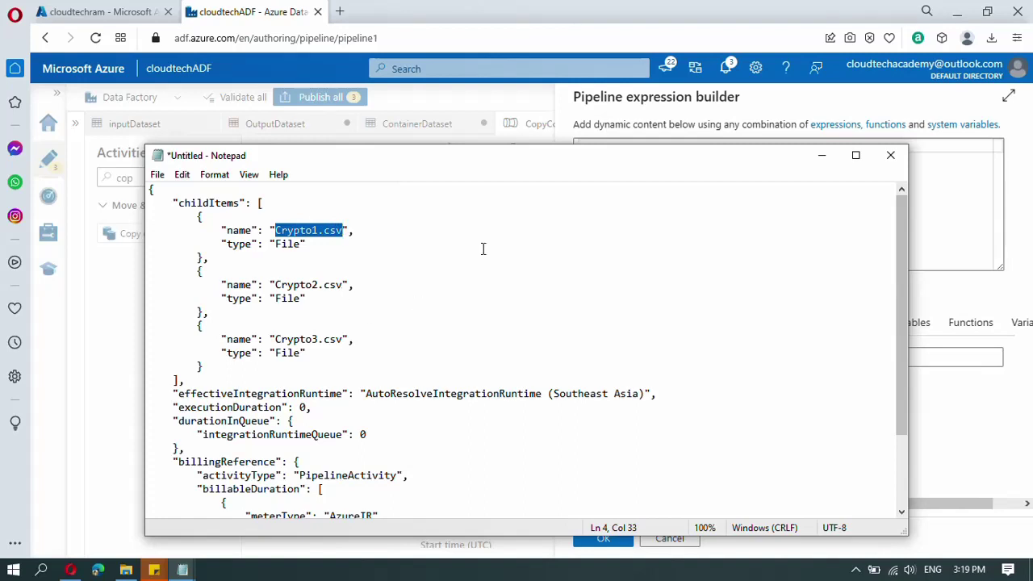
click(822, 155)
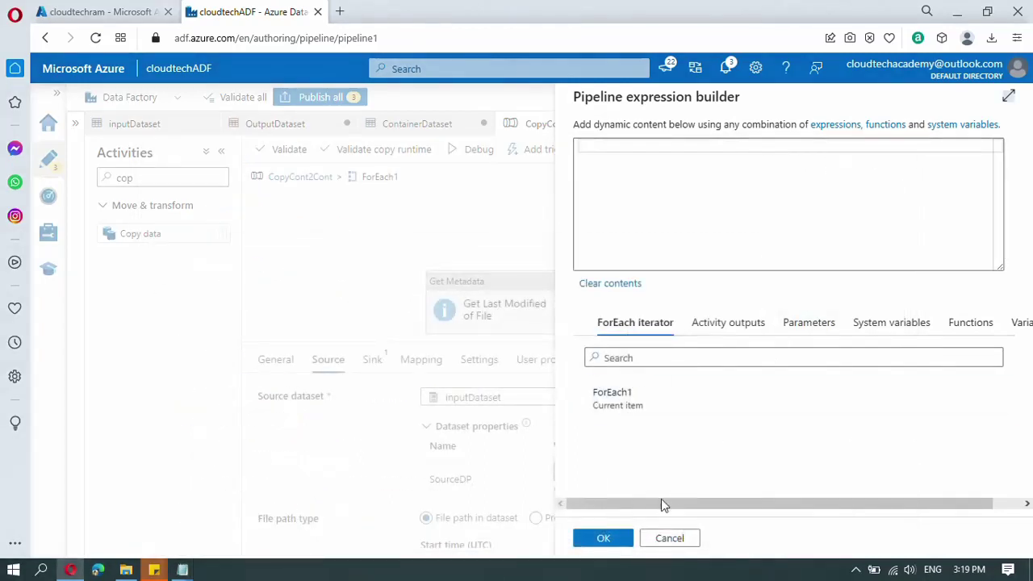
click(628, 401)
click(638, 149)
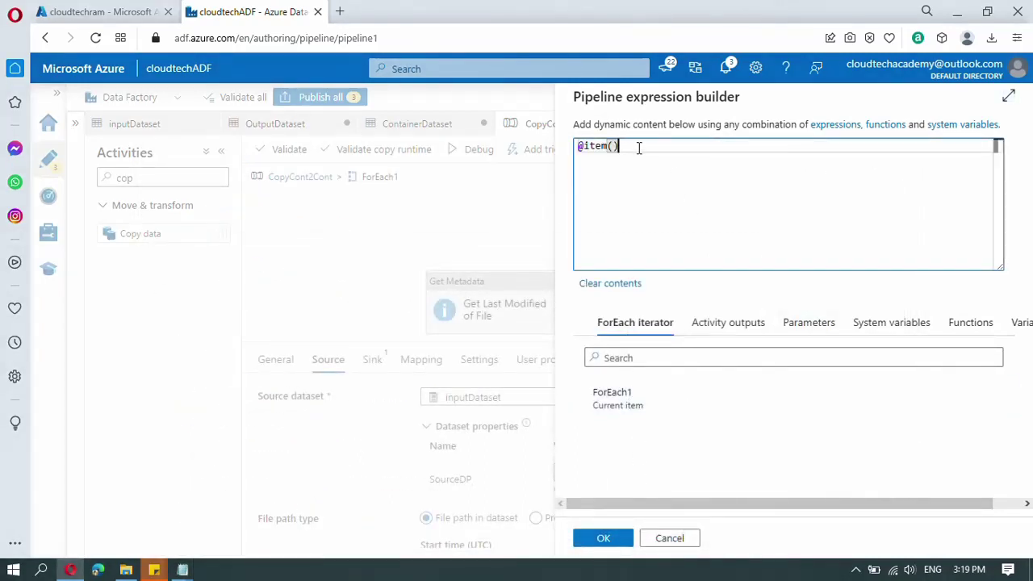
text(.)
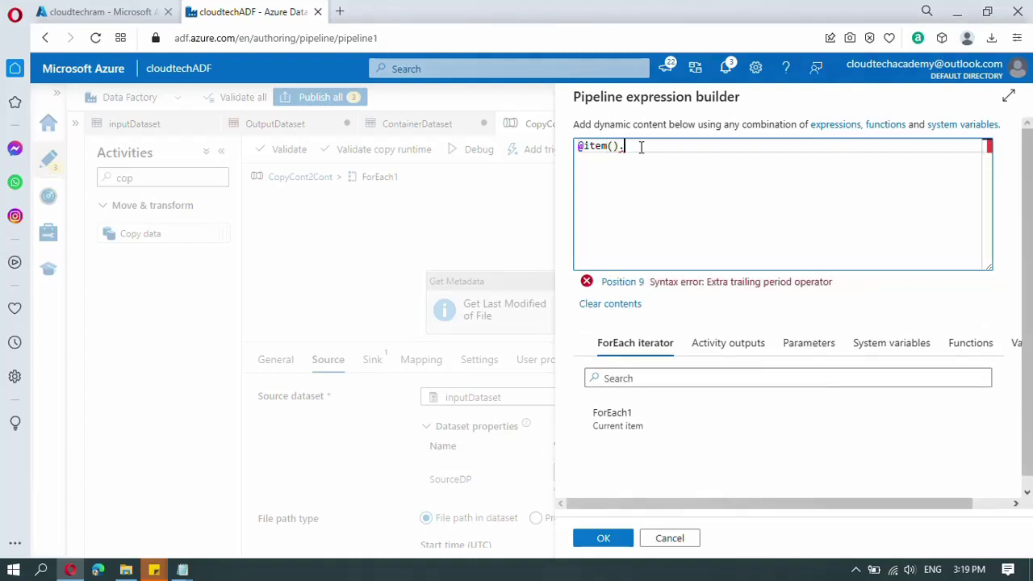
text(name)
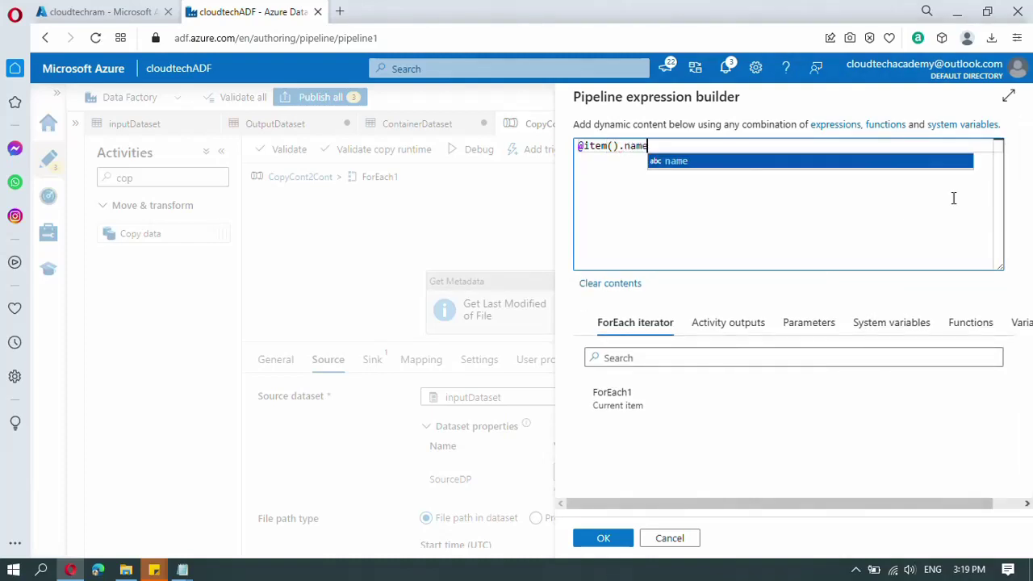
click(615, 542)
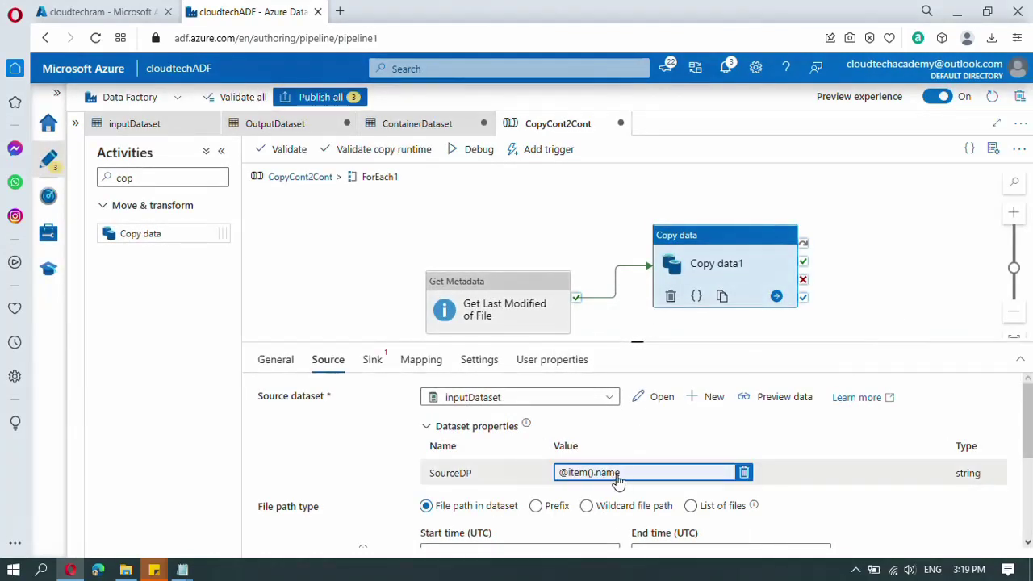
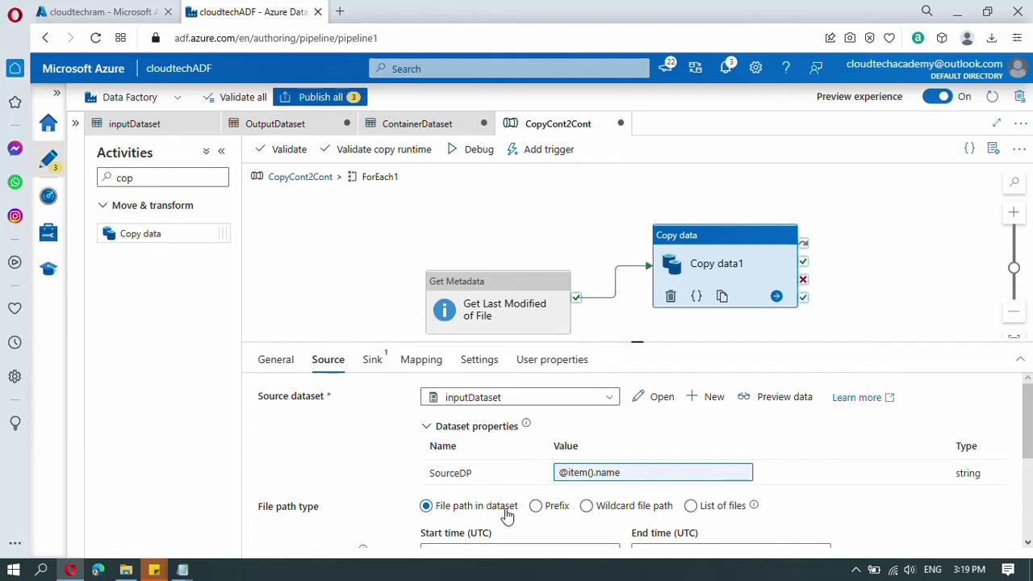
Set the sink dataset of the Copy data1 activity to OutputDataset
click(370, 361)
click(470, 398)
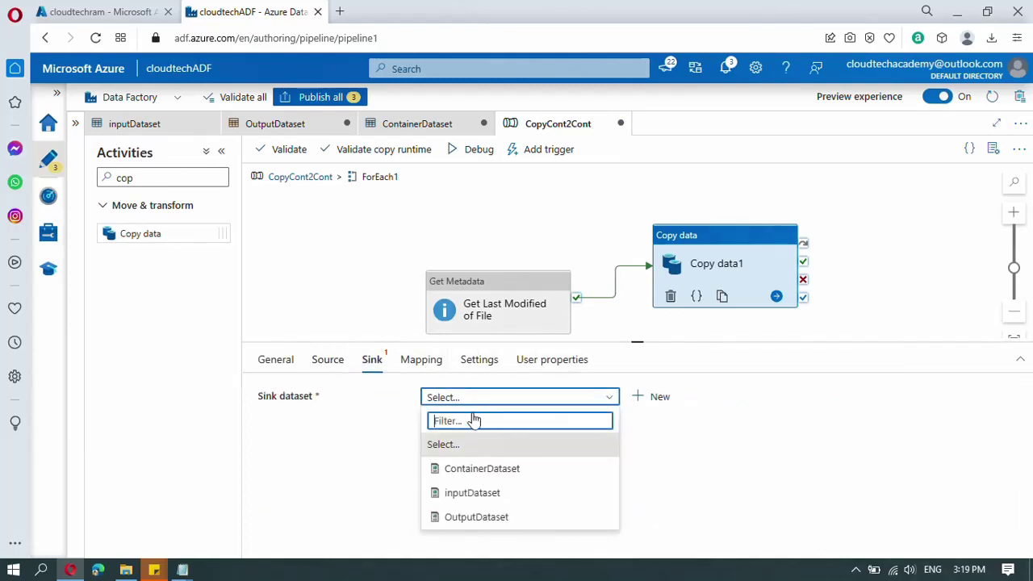
click(483, 519)
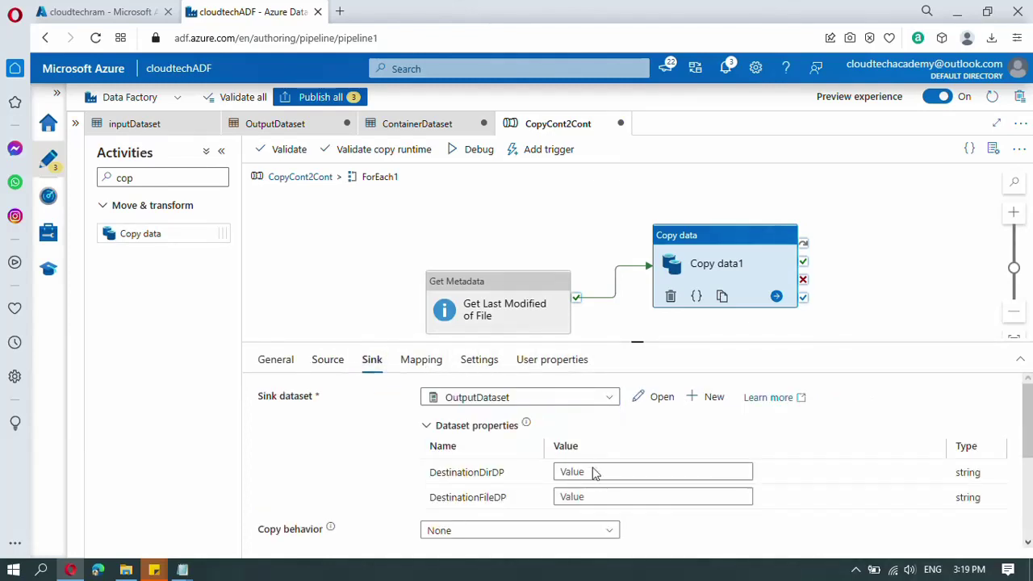
click(583, 472)
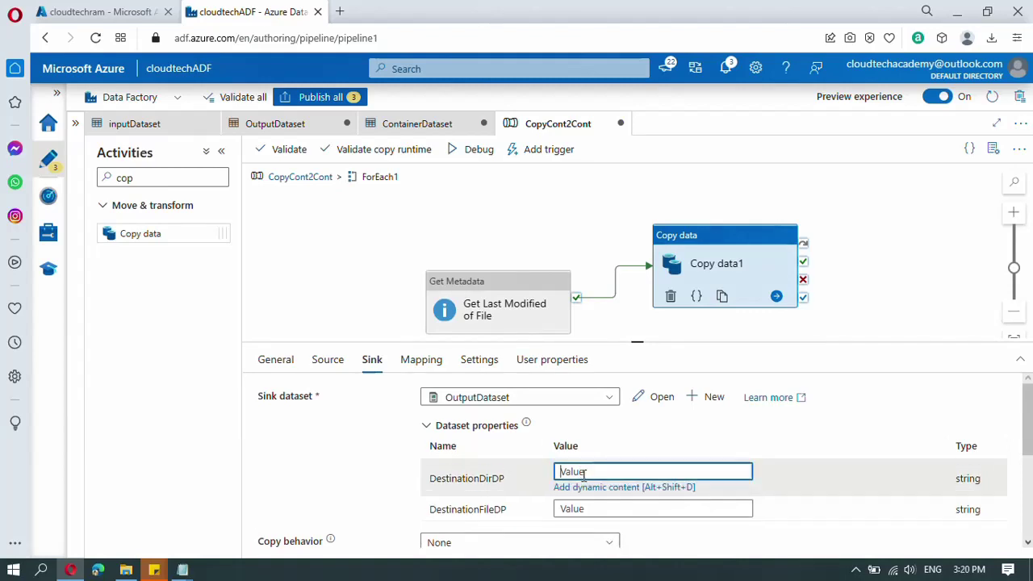
click(580, 508)
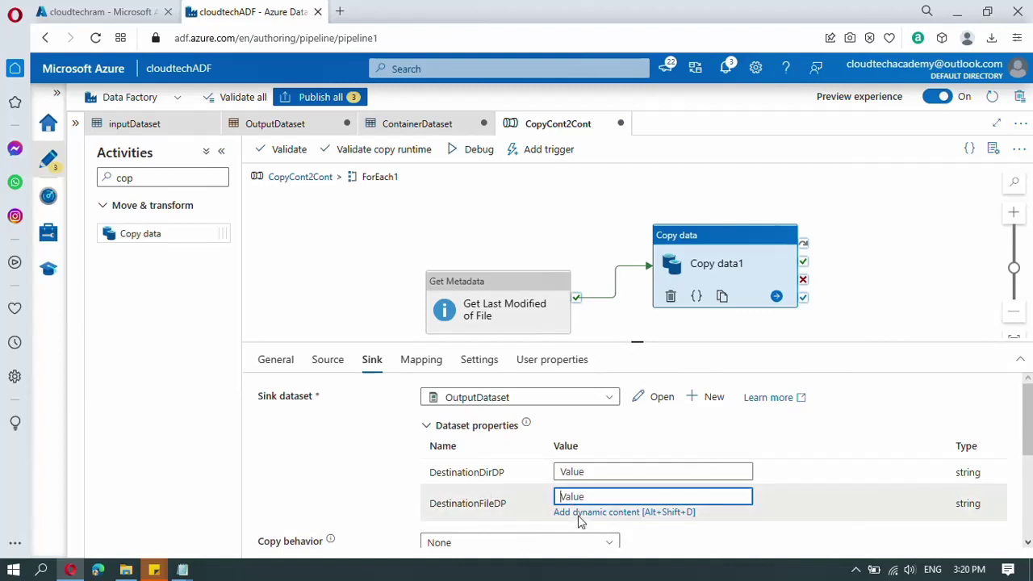
click(599, 512)
click(628, 406)
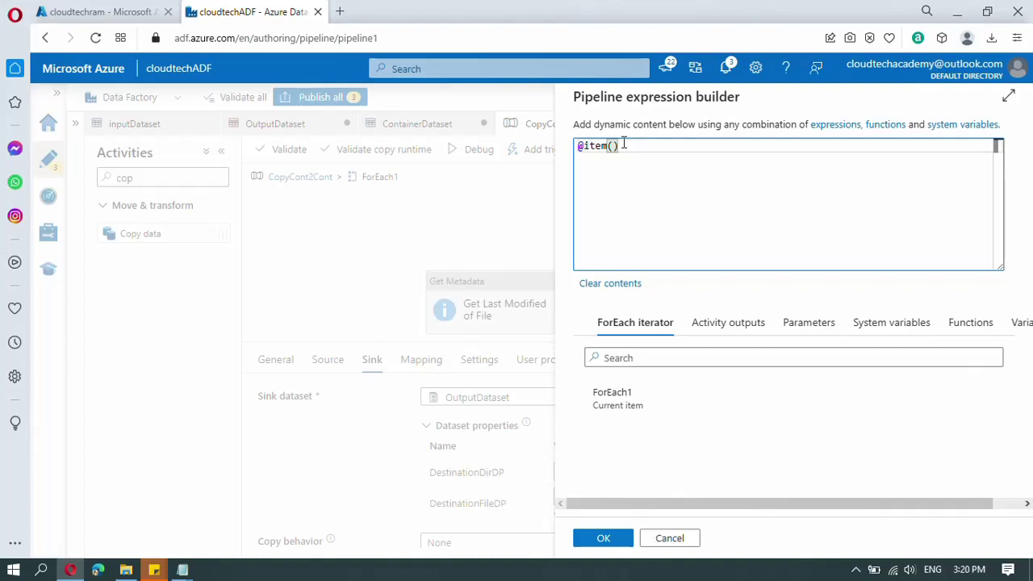
text(.name)
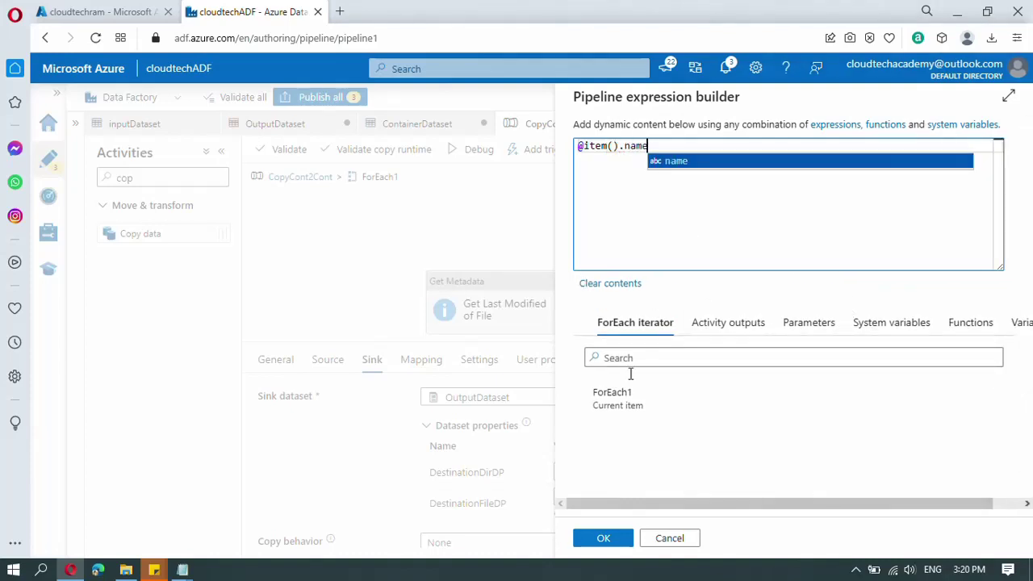
click(604, 539)
click(616, 473)
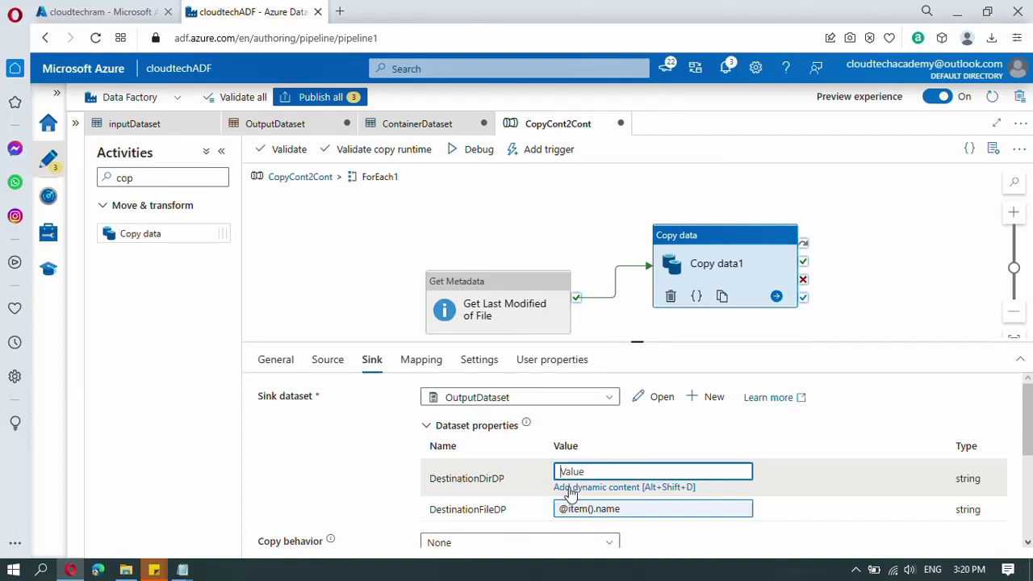
click(571, 489)
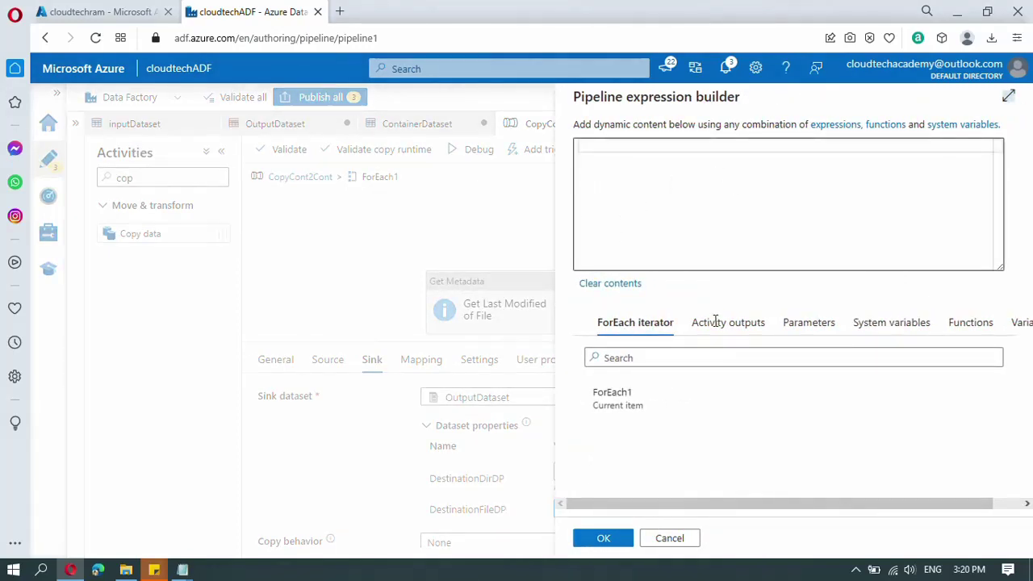
click(664, 543)
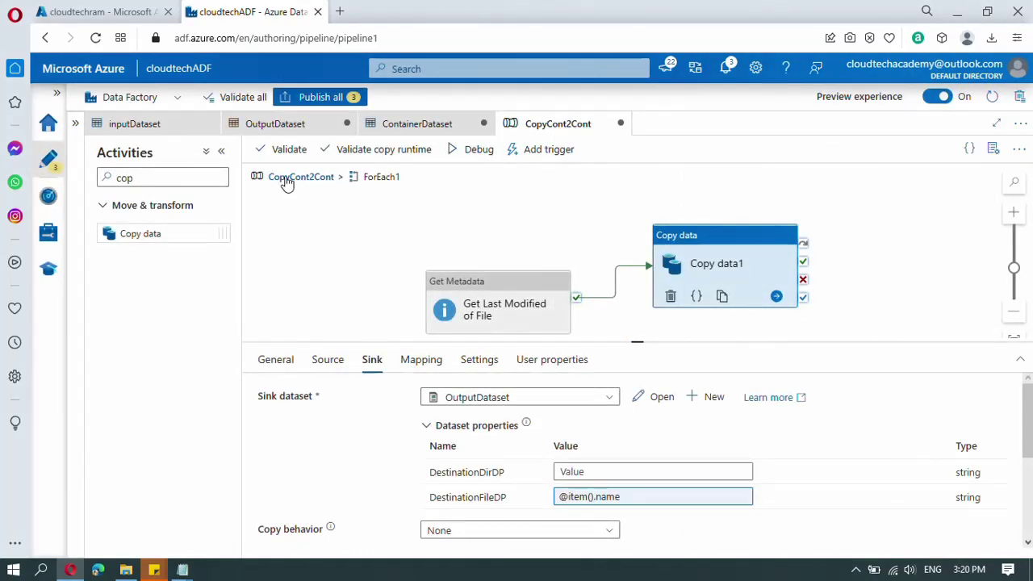
From the pipeline's debug results, copy the first Get Last Modified of File run's output into a new Notepad window
click(289, 183)
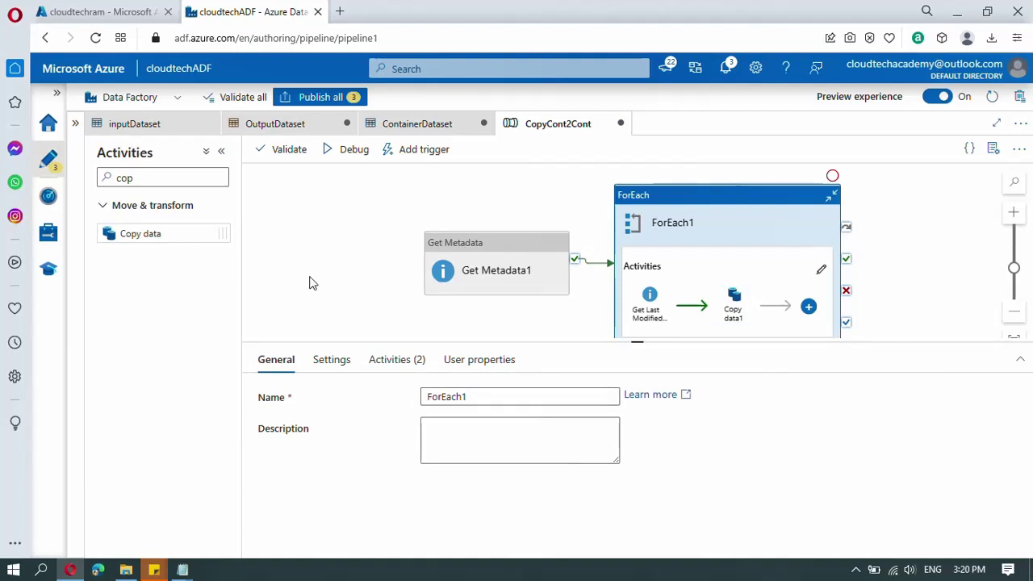
click(388, 256)
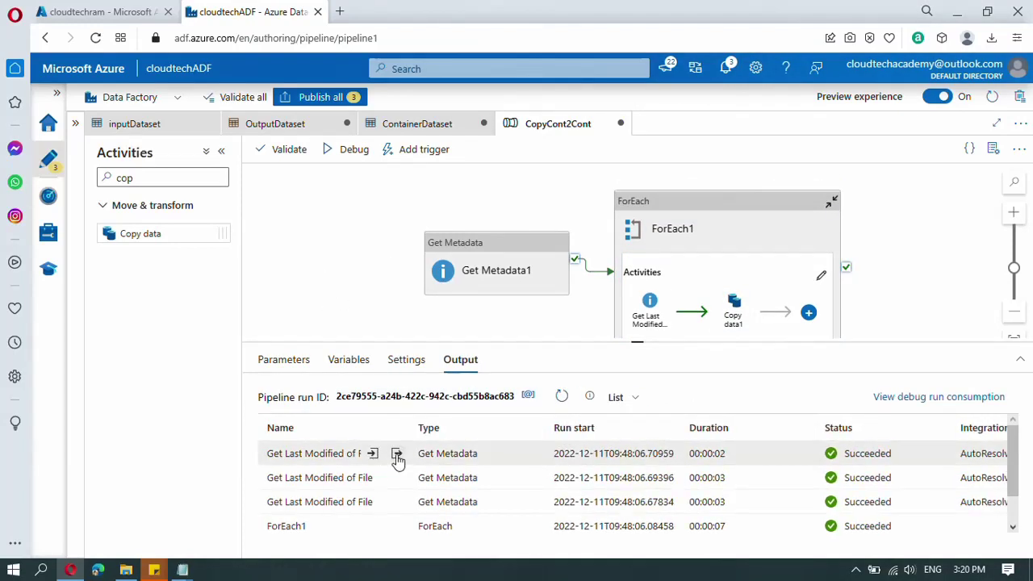
click(398, 457)
click(331, 269)
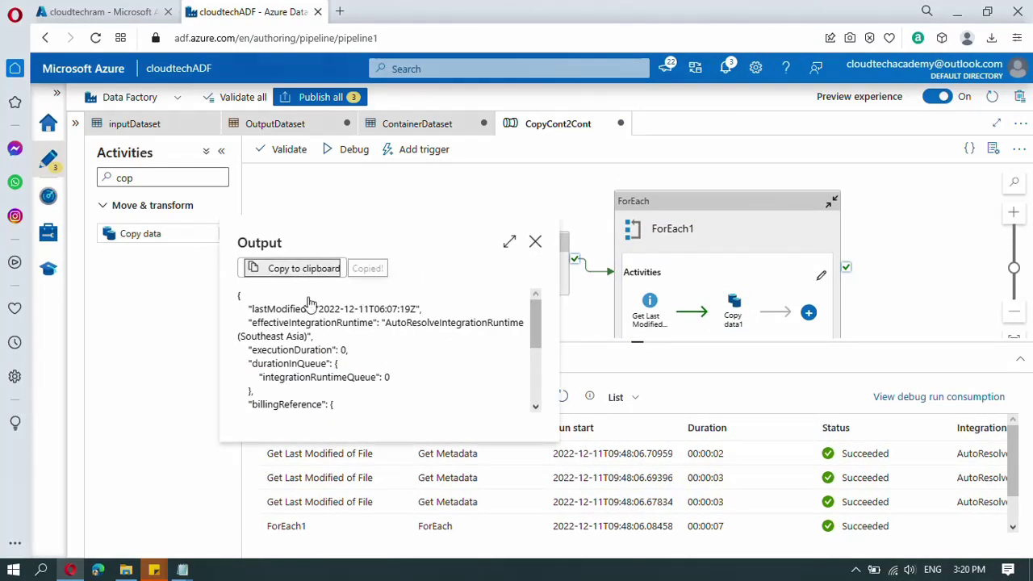
mouse_move(183, 570)
click(97, 507)
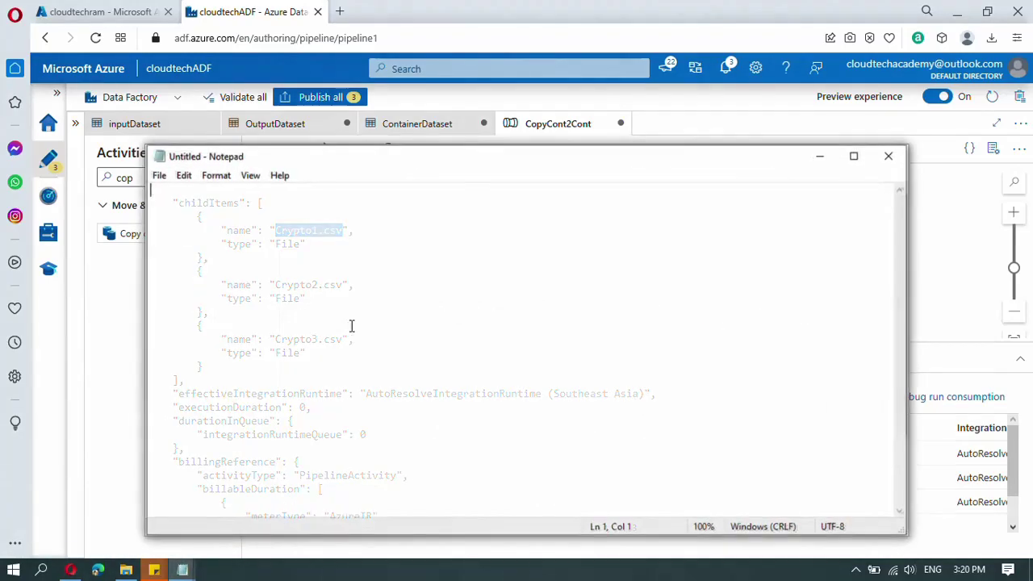
key(ctrl+v)
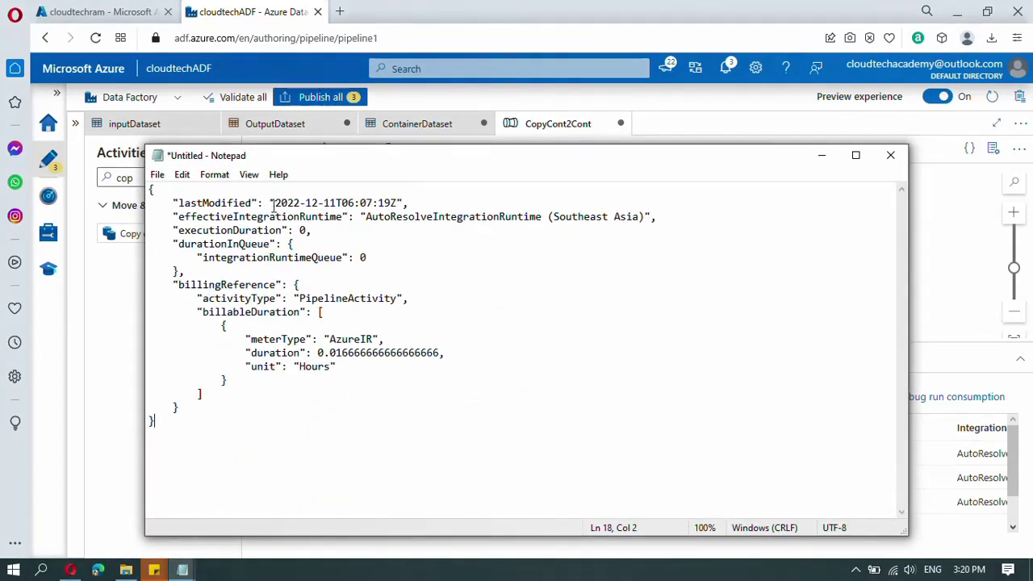
Cut the lastModified timestamp 2022-12-11T06:07:19Z out of the pasted output and paste it into the blank Notepad note
drag(273, 206, 394, 203)
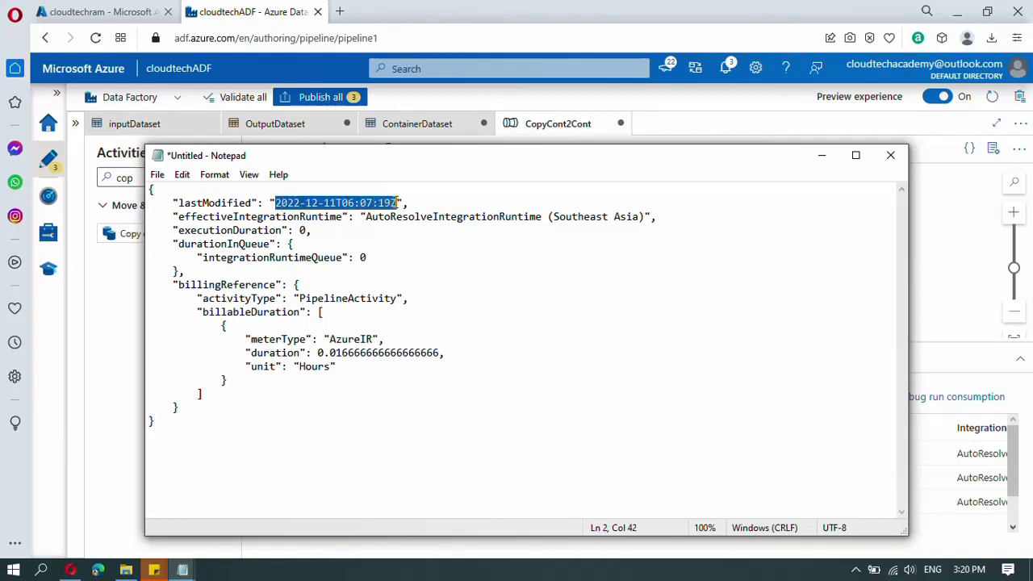
key(BackSpace)
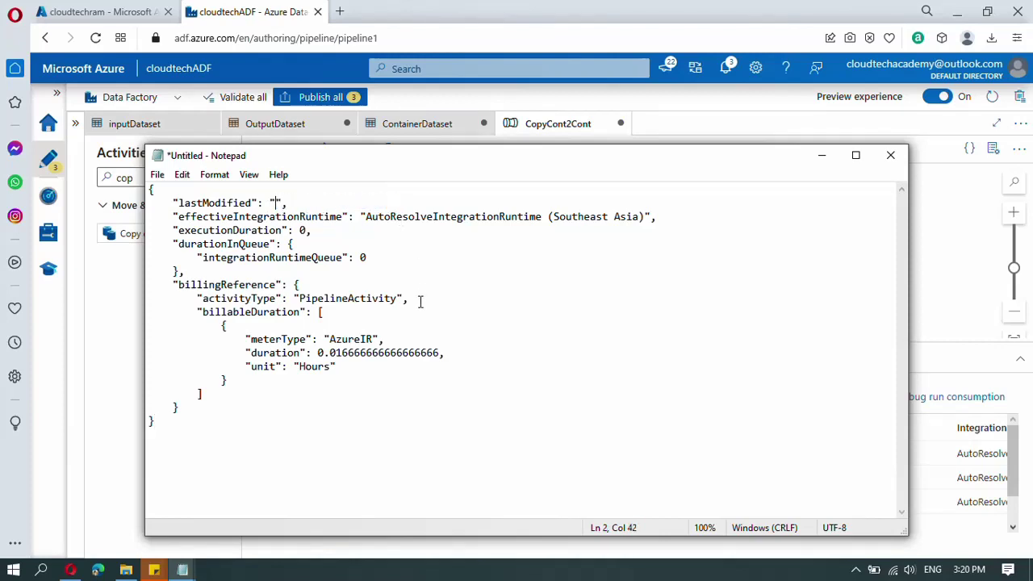
mouse_move(183, 570)
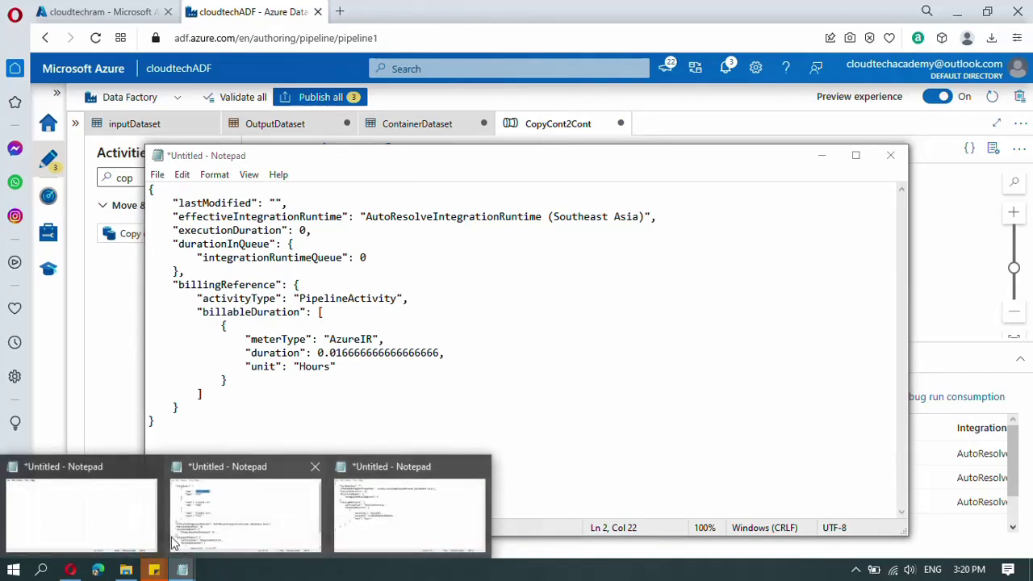
click(127, 473)
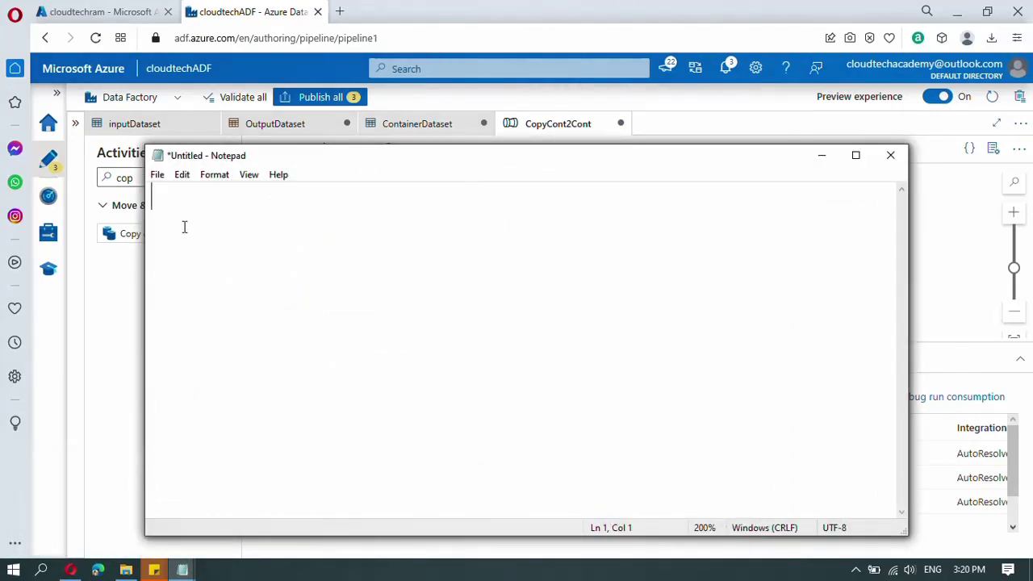
key(ctrl+v)
Write the expected folder format 2022/12/11 on a new line below the timestamp and minimise the note
key(Return)
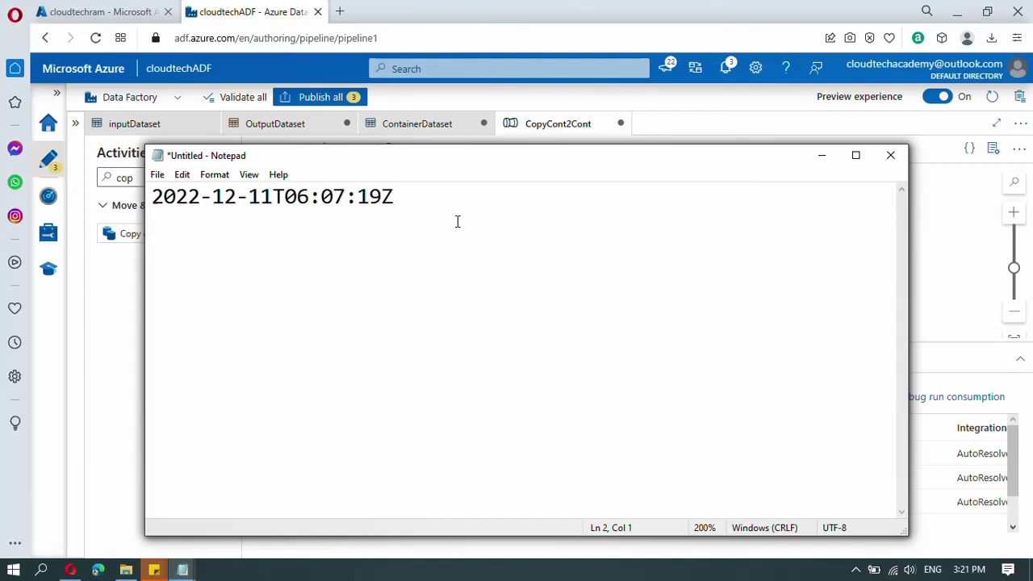
text(2022/12/)
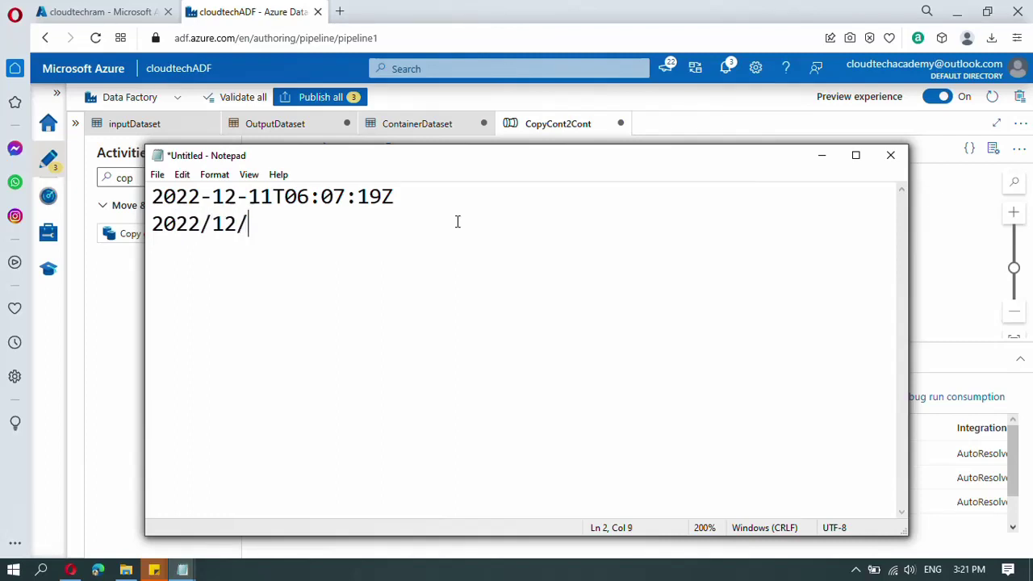
text(11)
click(822, 157)
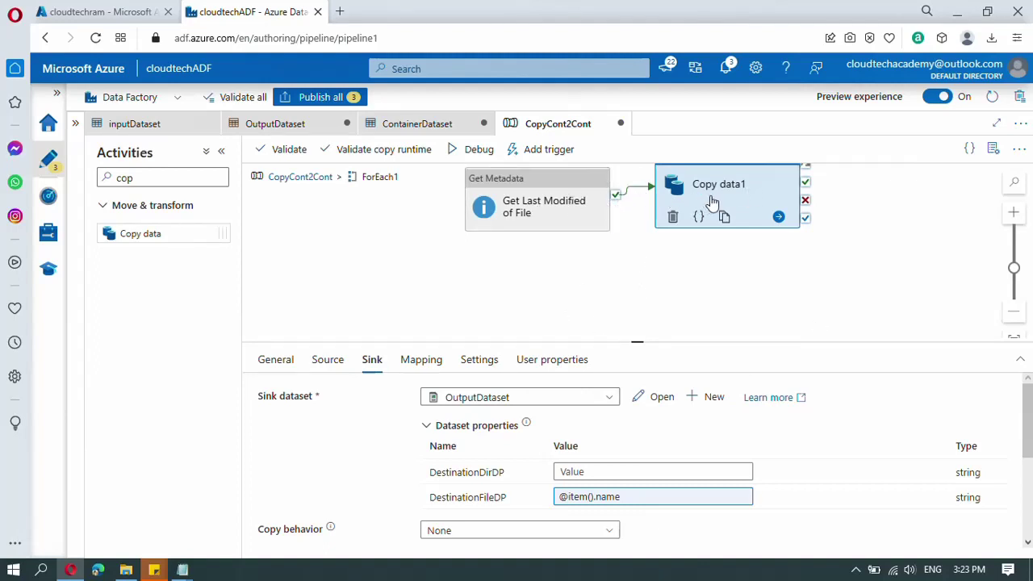
In the Copy data1 sink, start a dynamic expression for DestinationDirDP with the lastModified output of Get Last Modified of File
click(602, 474)
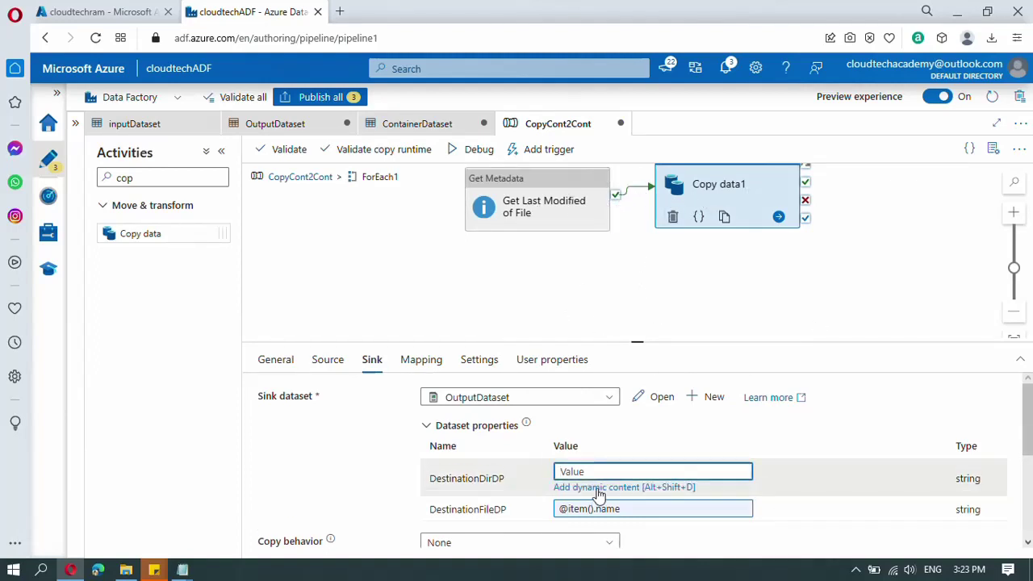
click(597, 488)
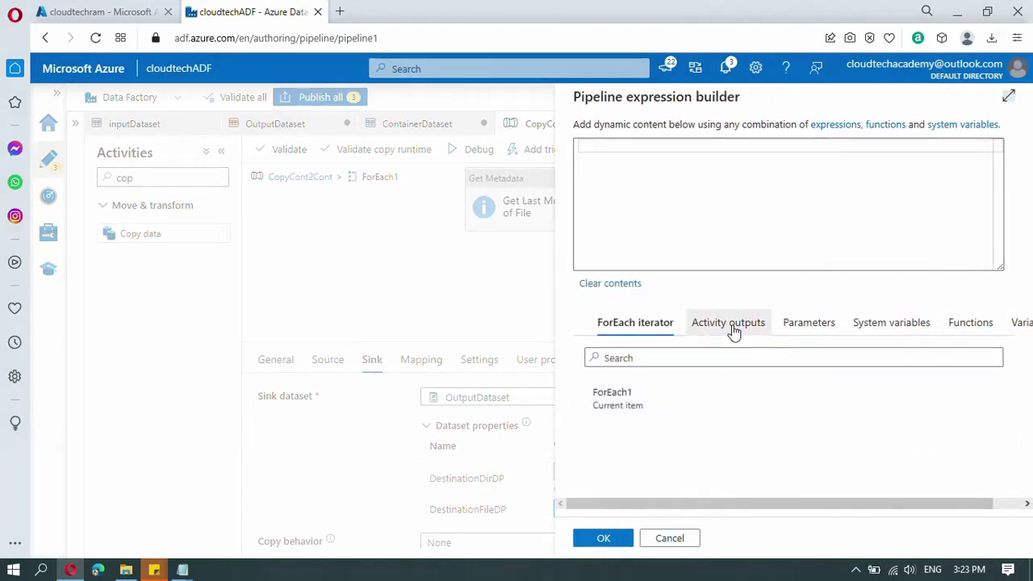
click(733, 327)
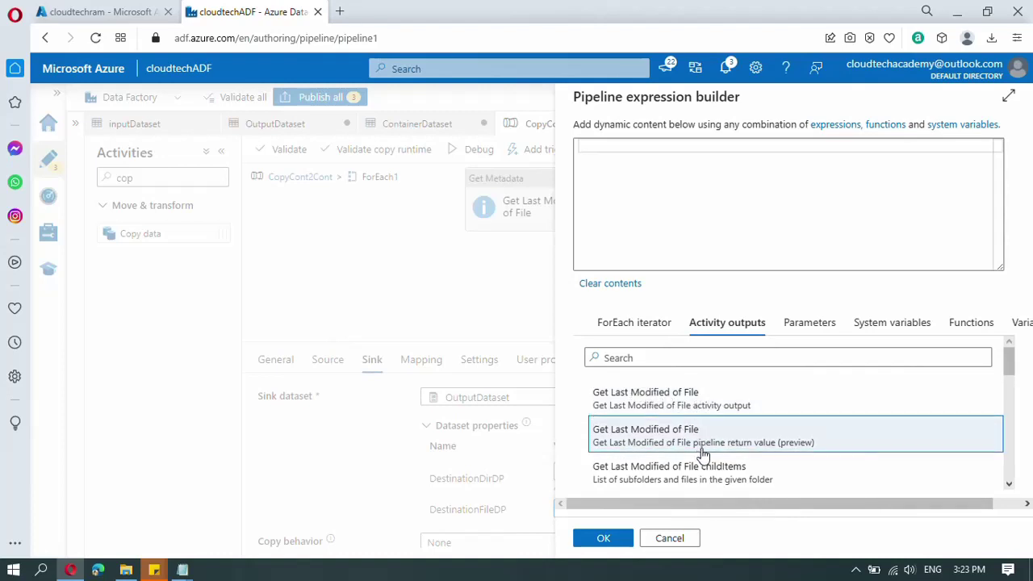
scroll(700, 456, down, 2)
scroll(714, 396, down, 4)
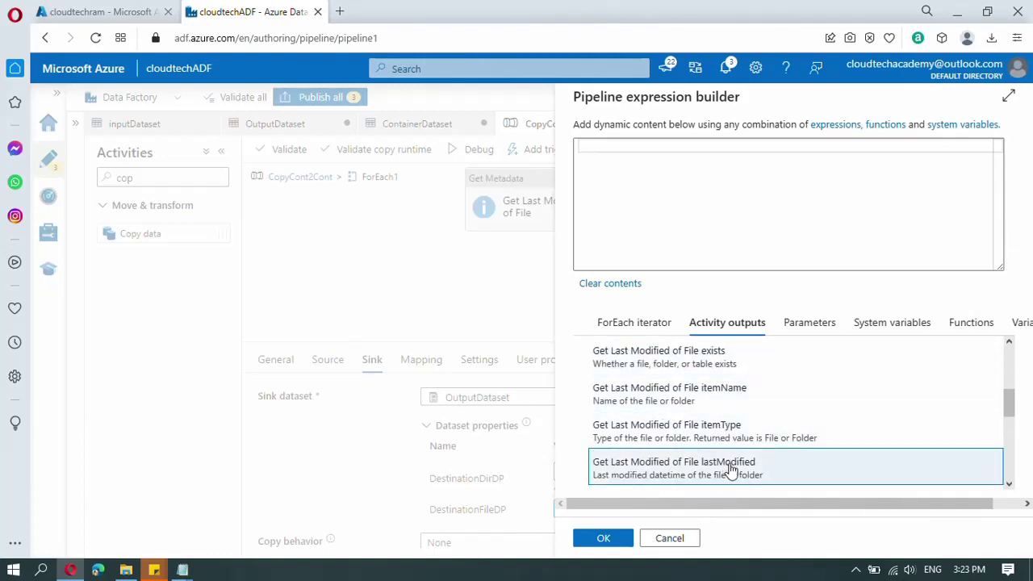
click(731, 470)
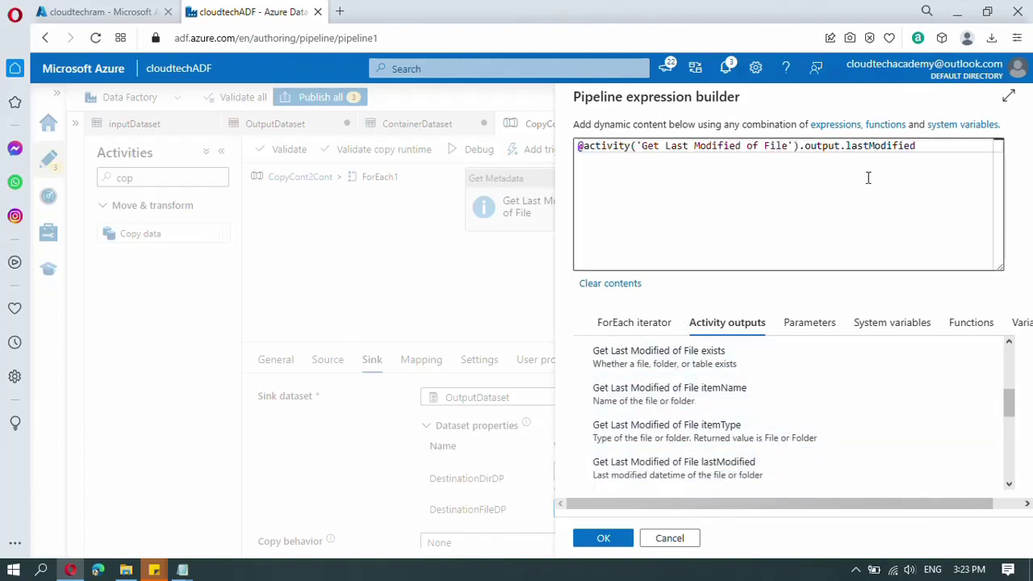
click(927, 146)
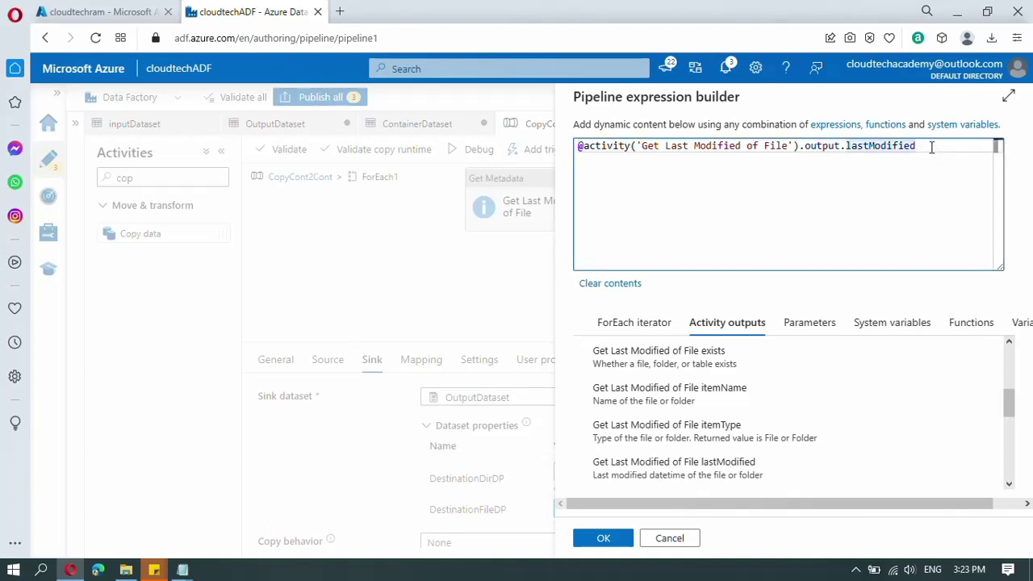
drag(930, 144, 580, 147)
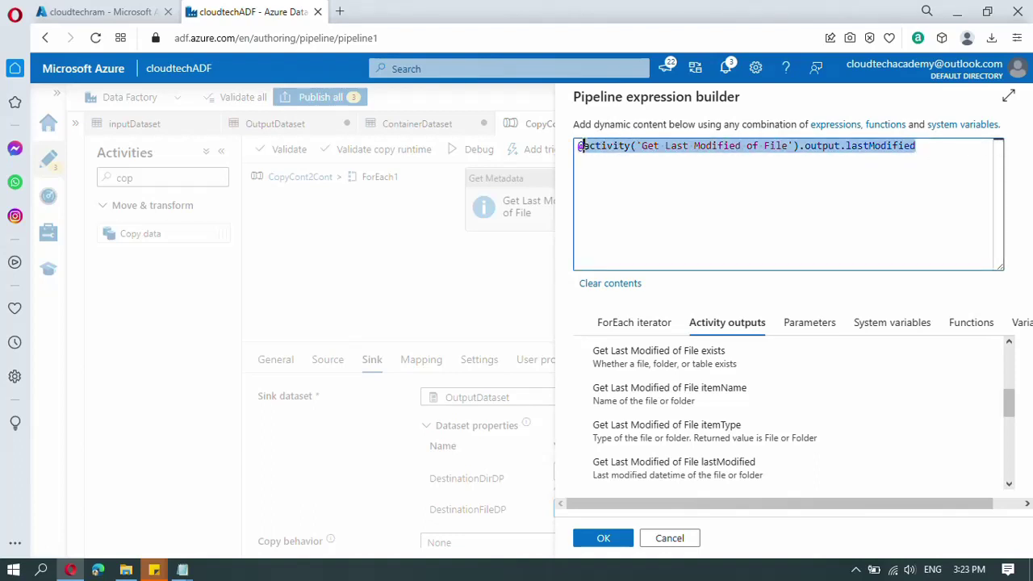
key(ctrl+x)
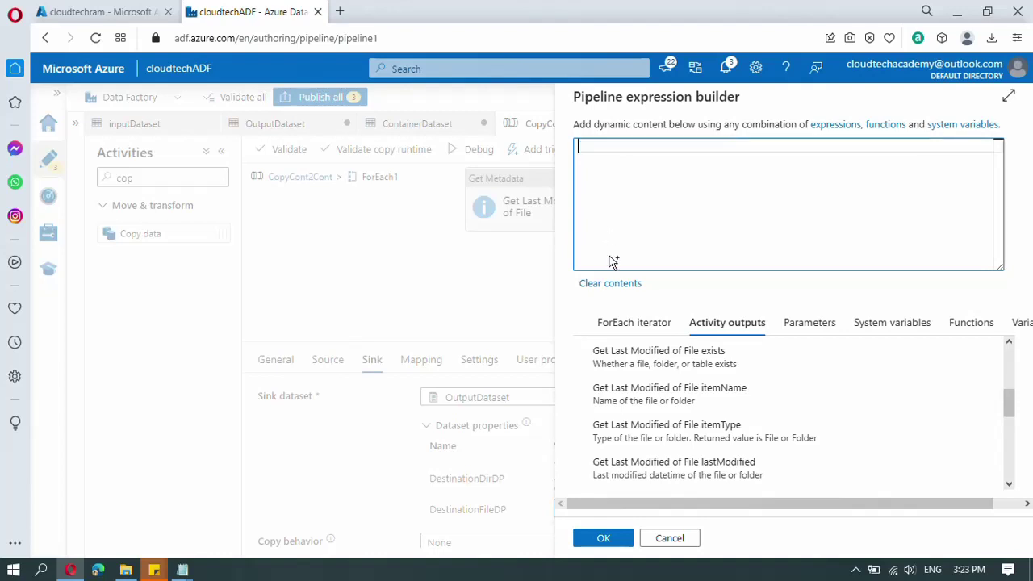
mouse_move(182, 570)
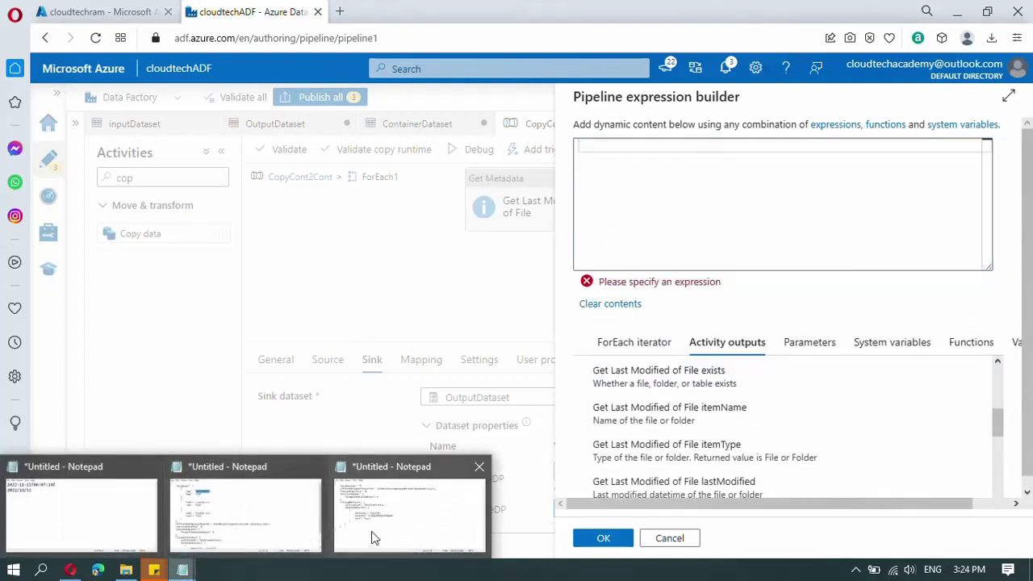
click(70, 519)
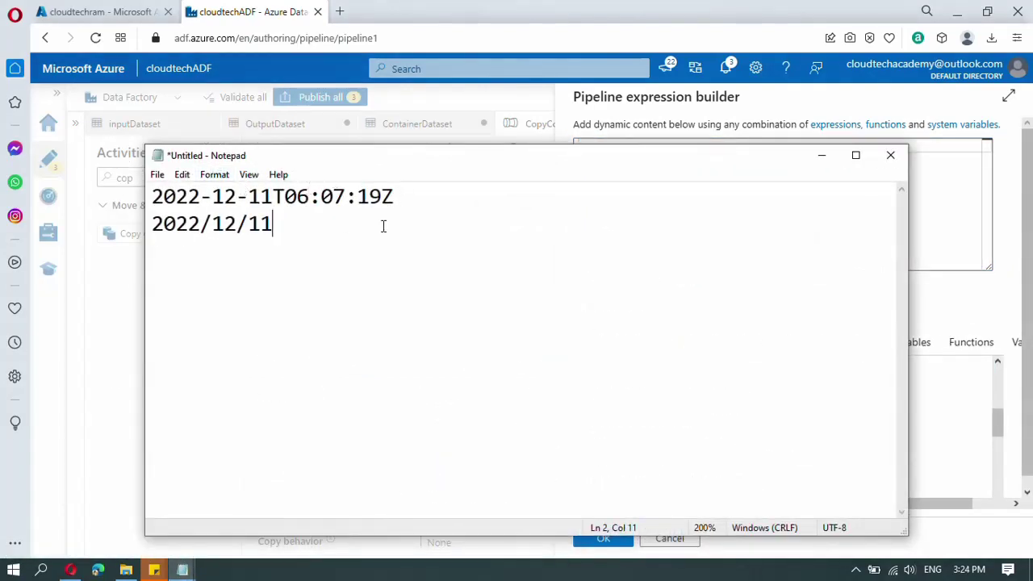
click(404, 196)
key(Return)
key(Up)
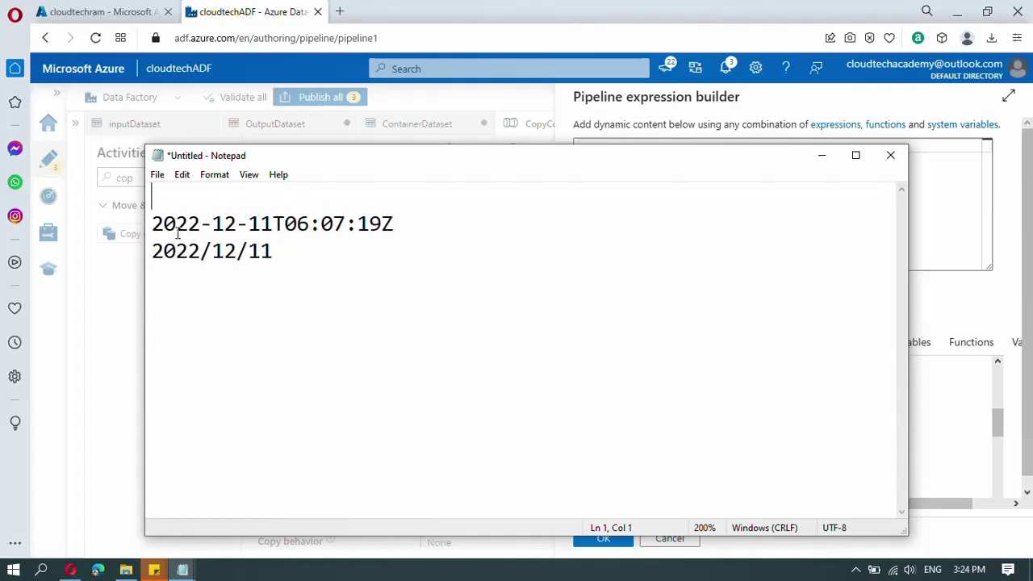
key(ctrl+v)
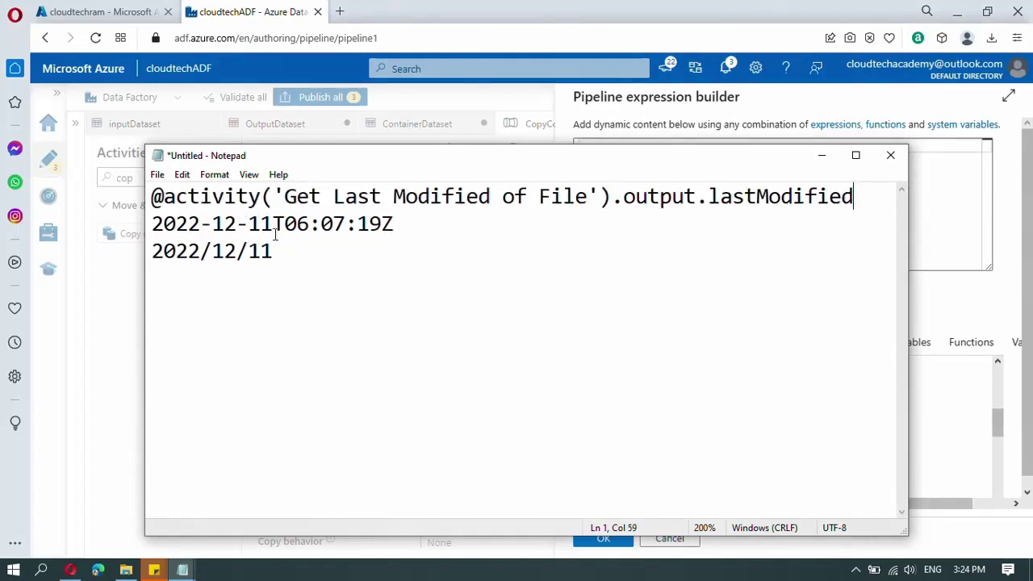
Compare the parts of the lastModified timestamp with the expected 2022/12/11 format in Notepad and return to the expression builder
drag(396, 224, 152, 197)
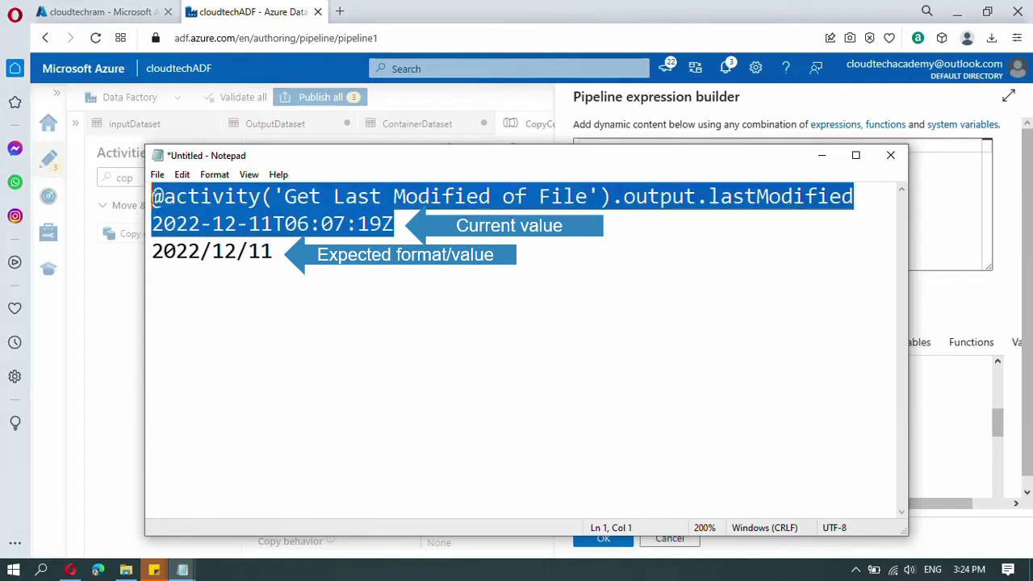
click(278, 257)
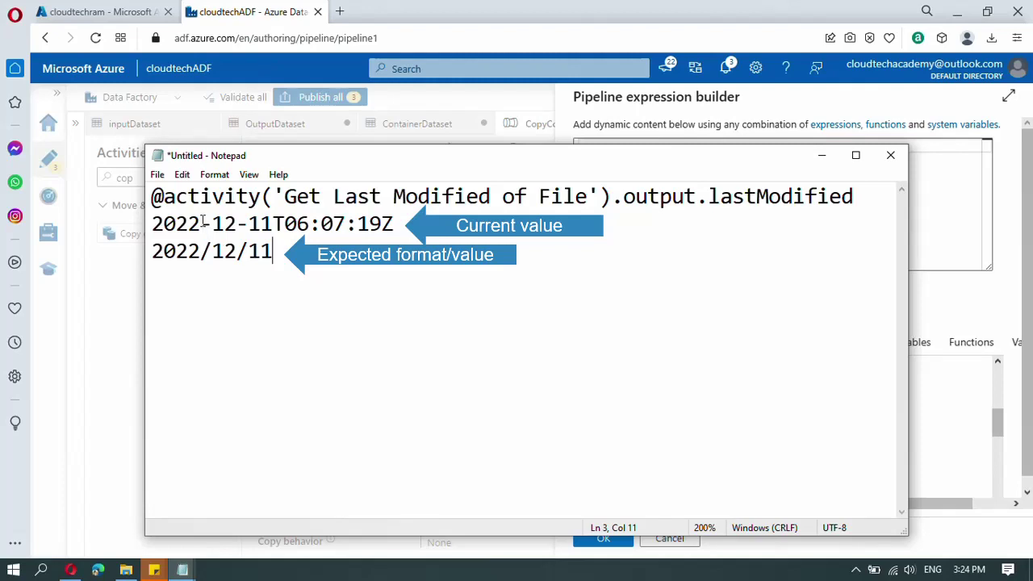
drag(204, 224, 148, 224)
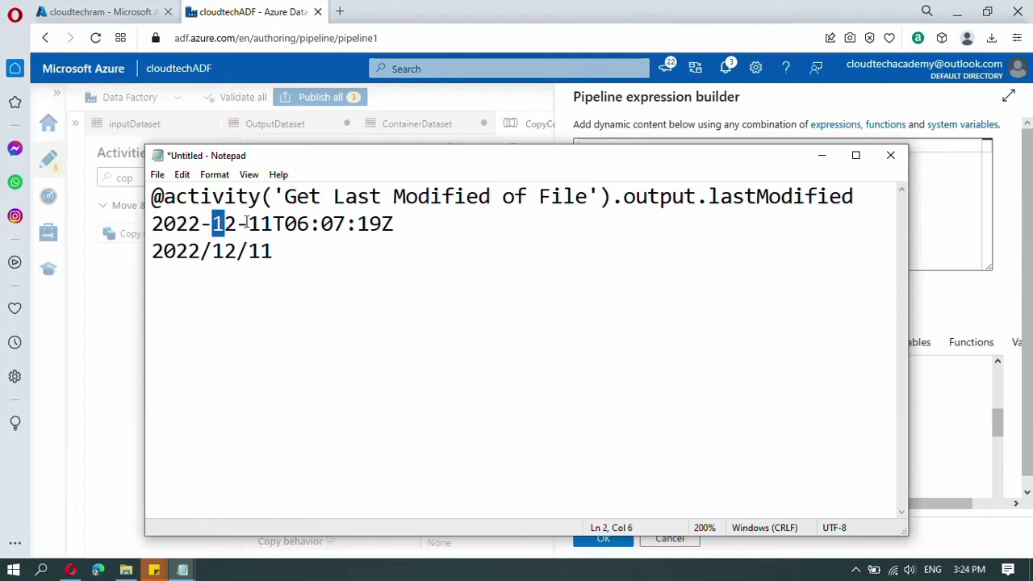
drag(396, 224, 306, 234)
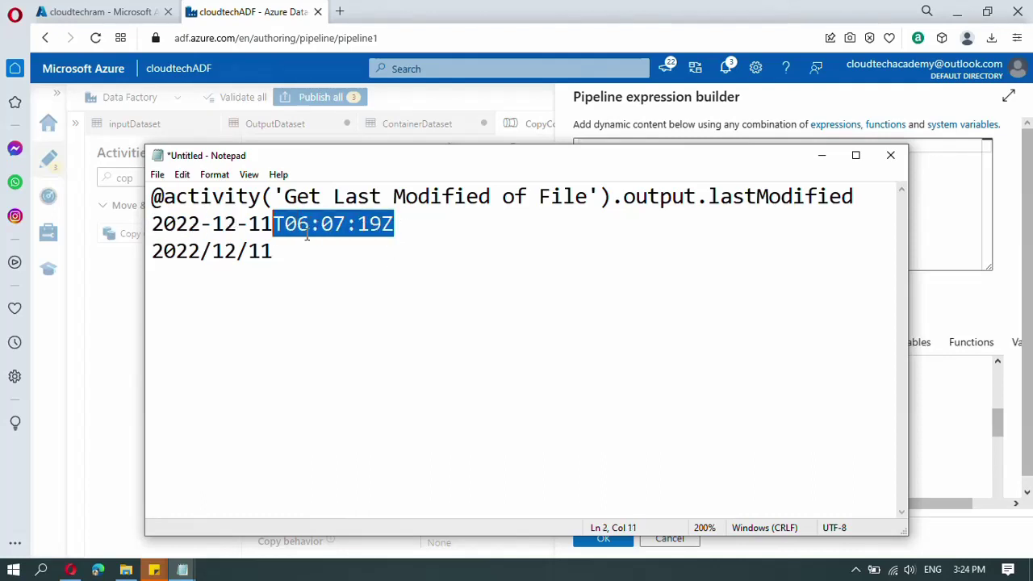
click(821, 155)
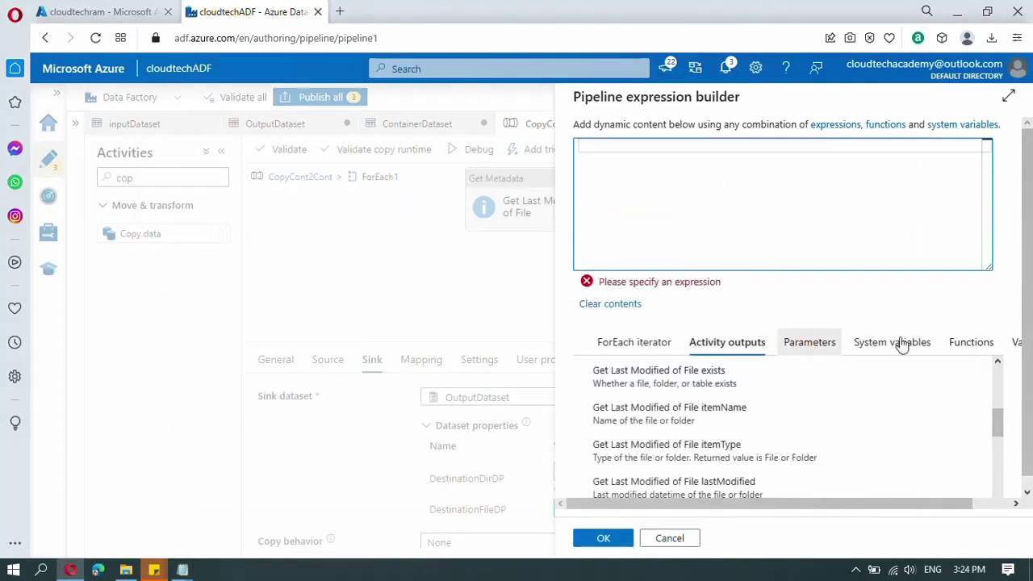
Find the substring function among the functions and insert it into the DestinationDirDP expression
click(969, 344)
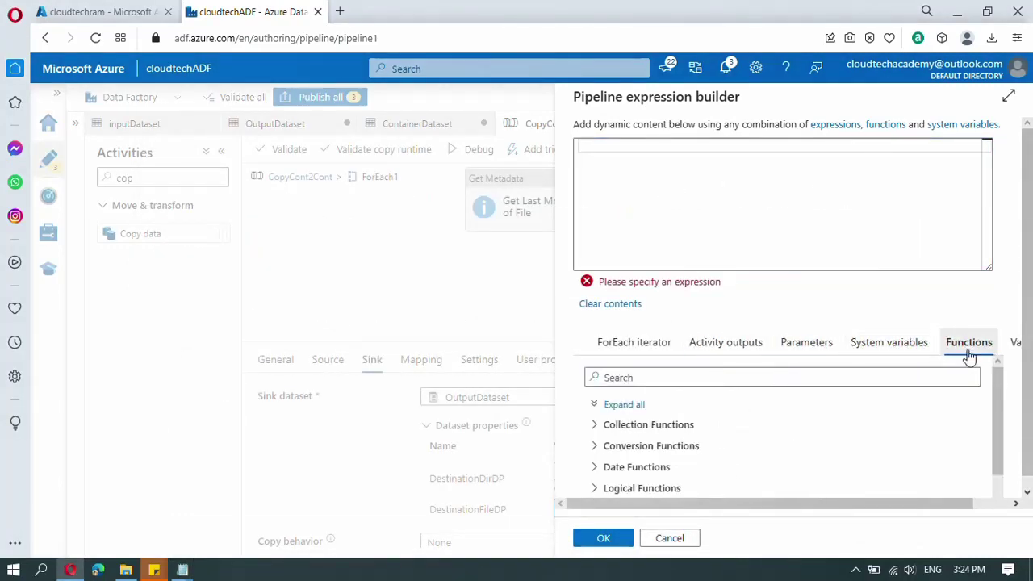
click(644, 377)
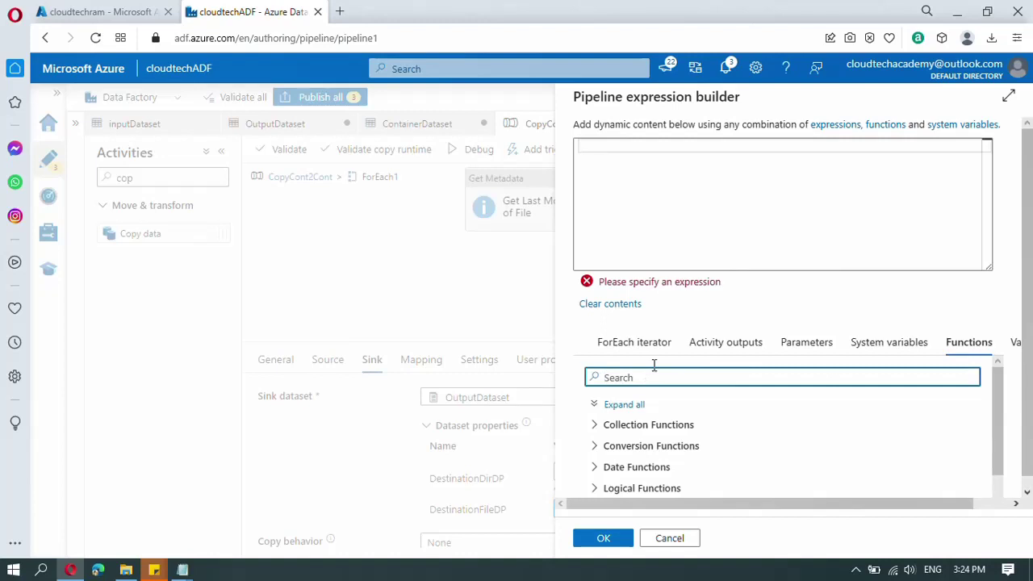
text(subst)
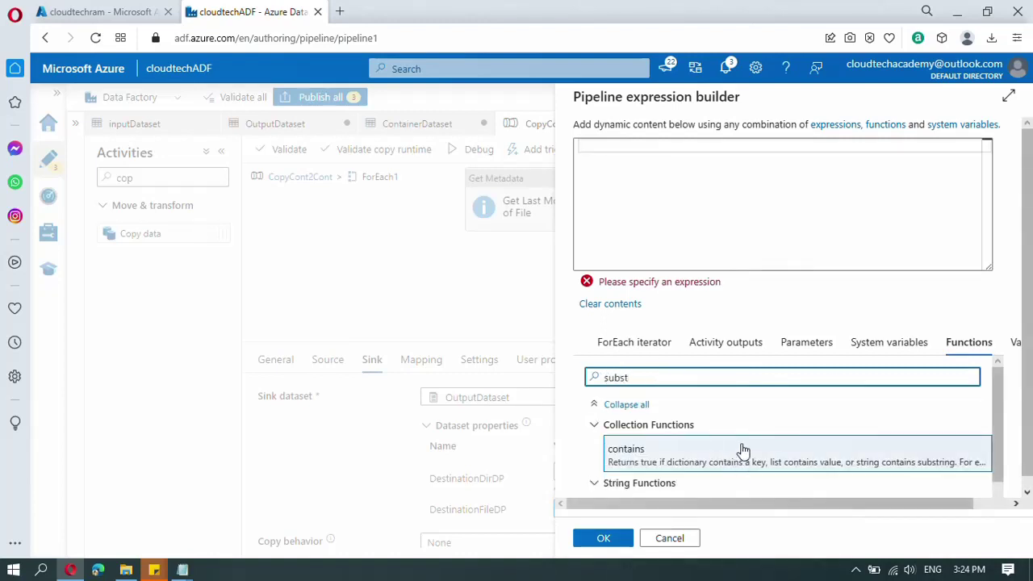
scroll(740, 452, down, 1)
click(695, 490)
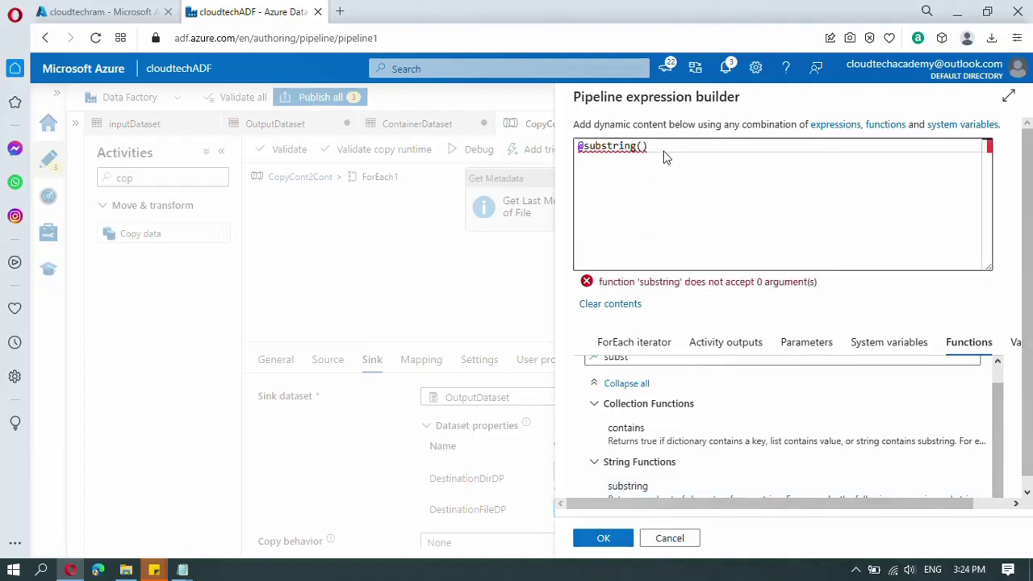
drag(656, 147, 579, 146)
key(ctrl+c)
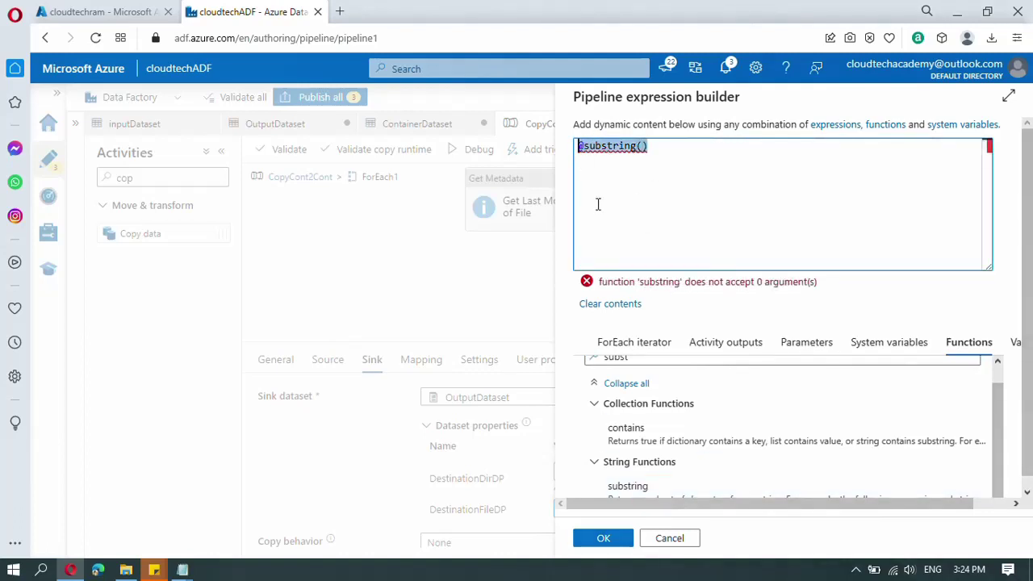
key(BackSpace)
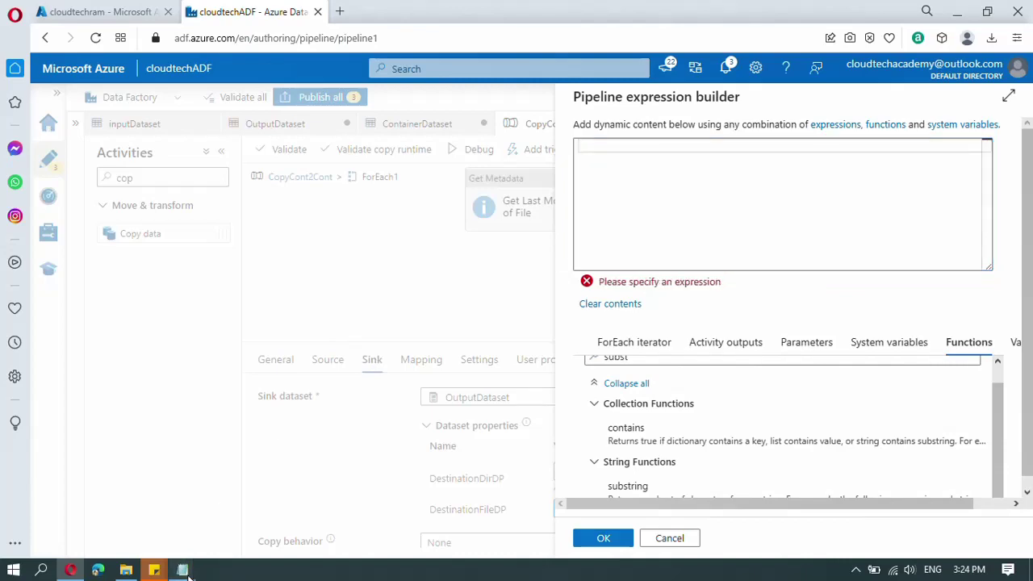
mouse_move(186, 572)
click(121, 529)
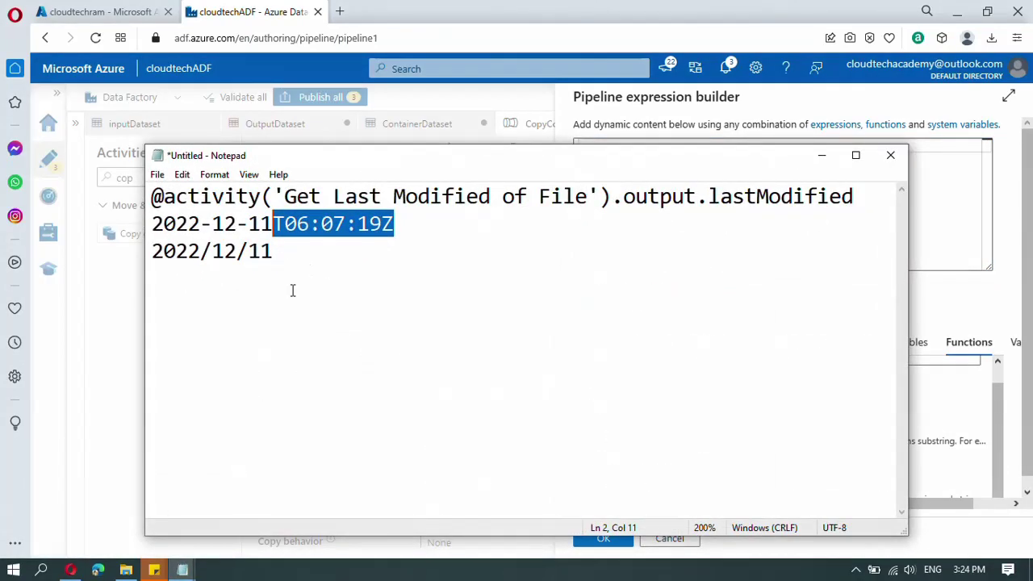
click(294, 253)
key(Return)
key(Return)
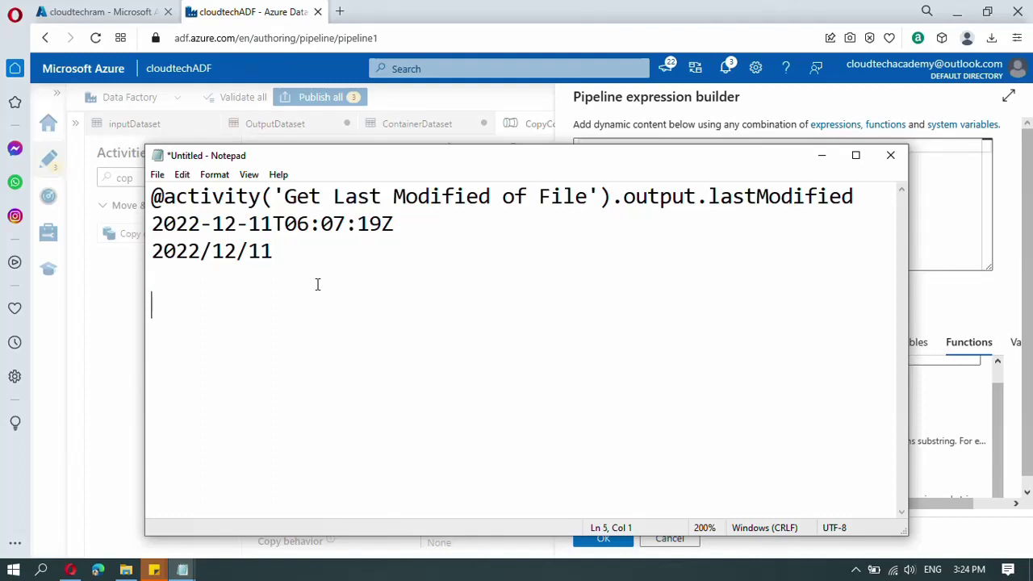
key(ctrl+v)
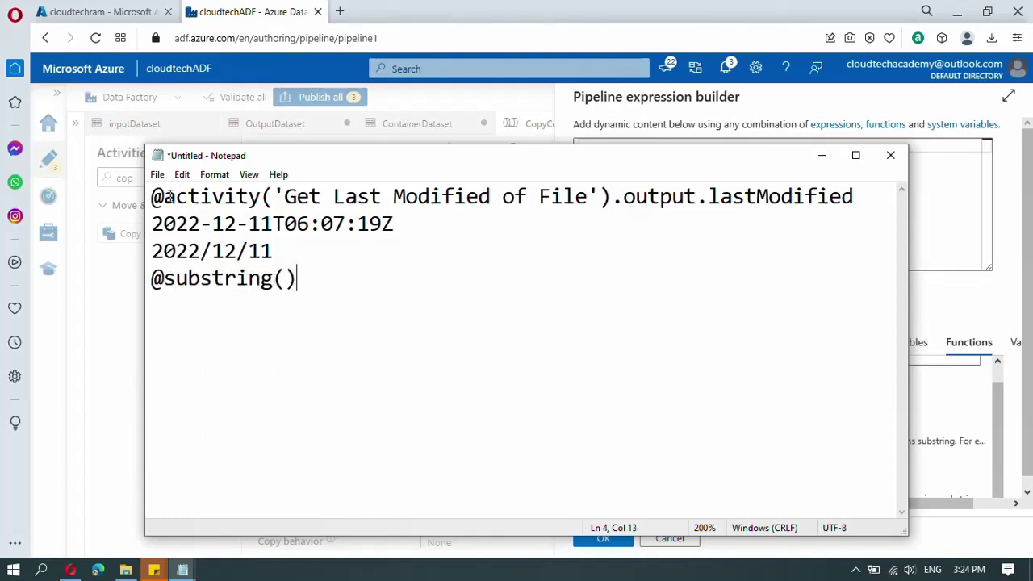
click(165, 197)
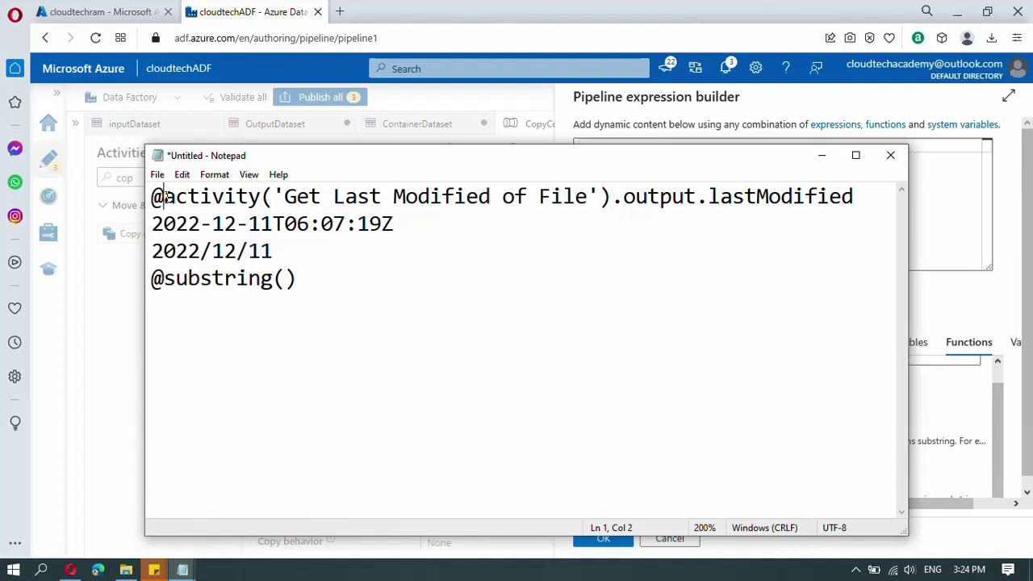
shift+click(868, 200)
key(ctrl+c)
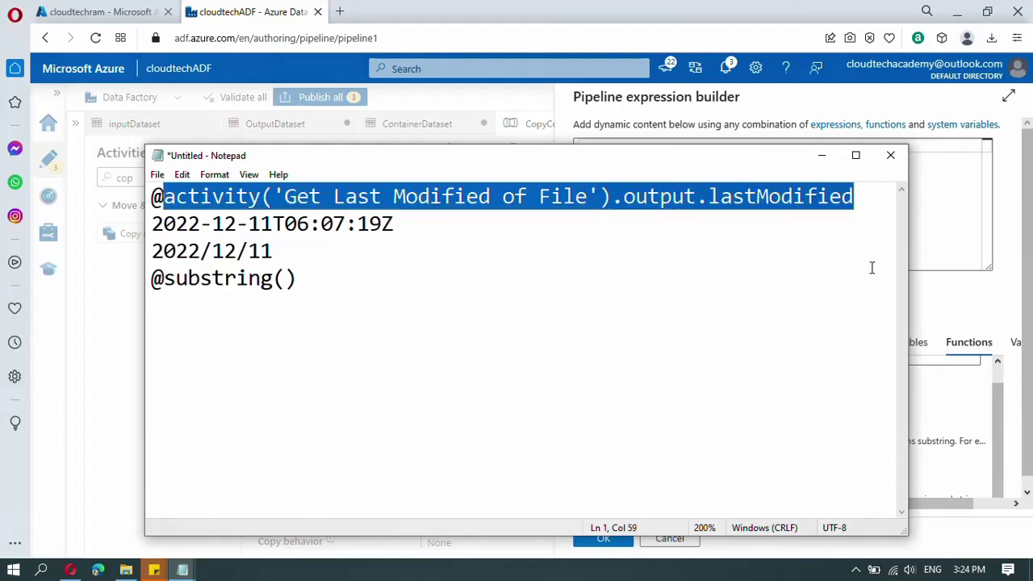
click(285, 278)
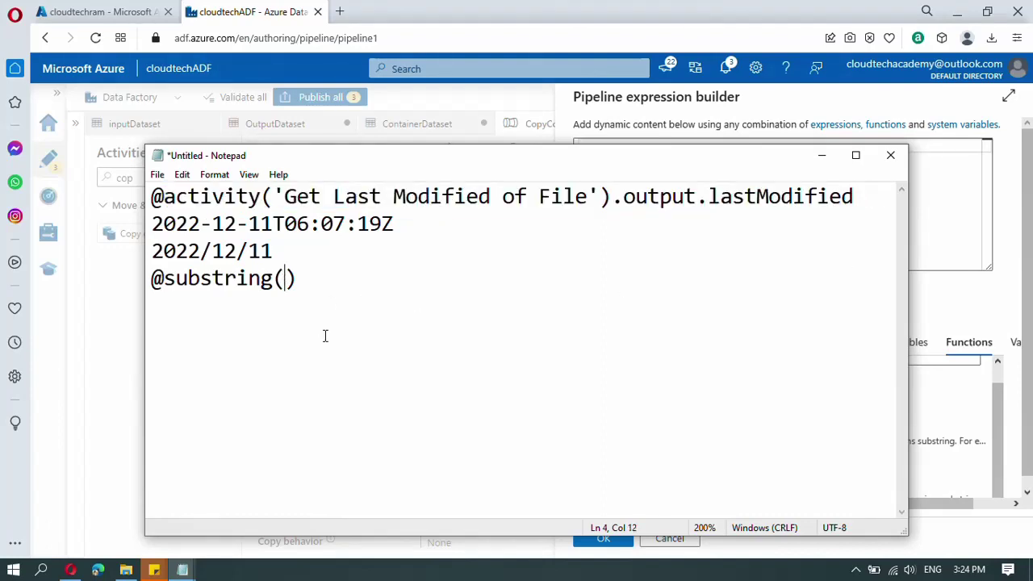
key(ctrl+v)
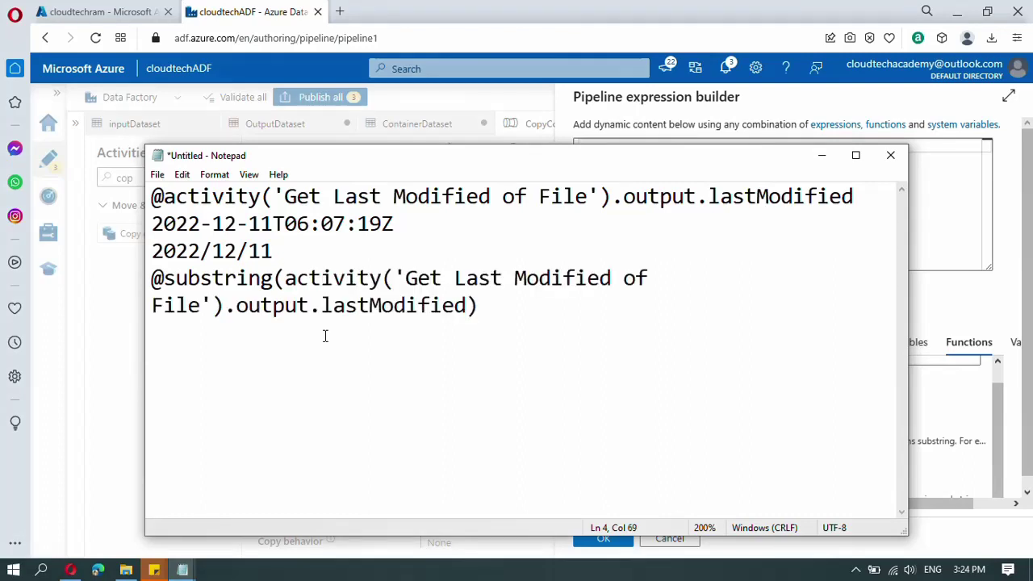
Add start index 0 and length 4 as the substring expression's remaining arguments to extract the year
text(,0)
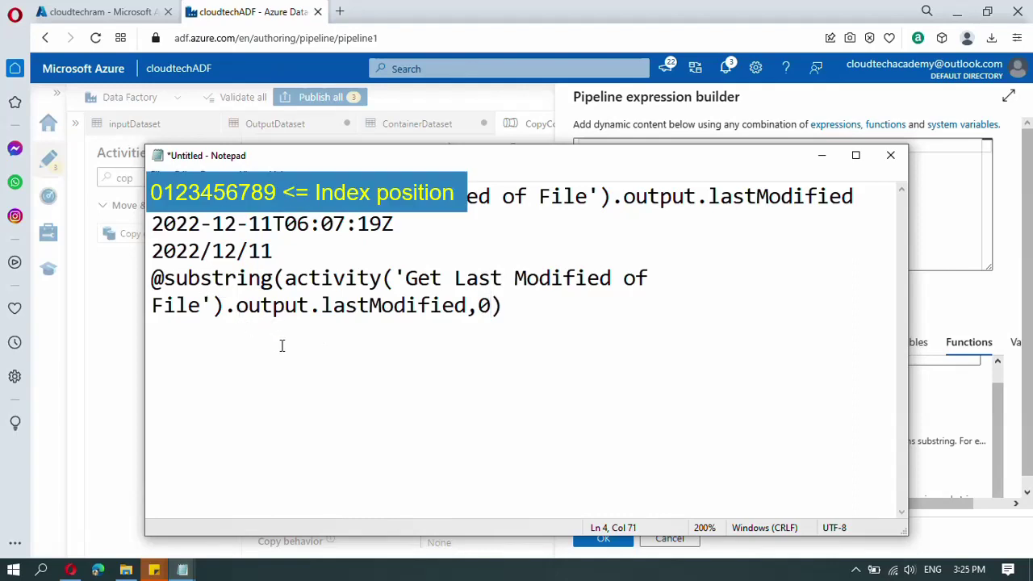
click(461, 382)
click(494, 308)
text(,4)
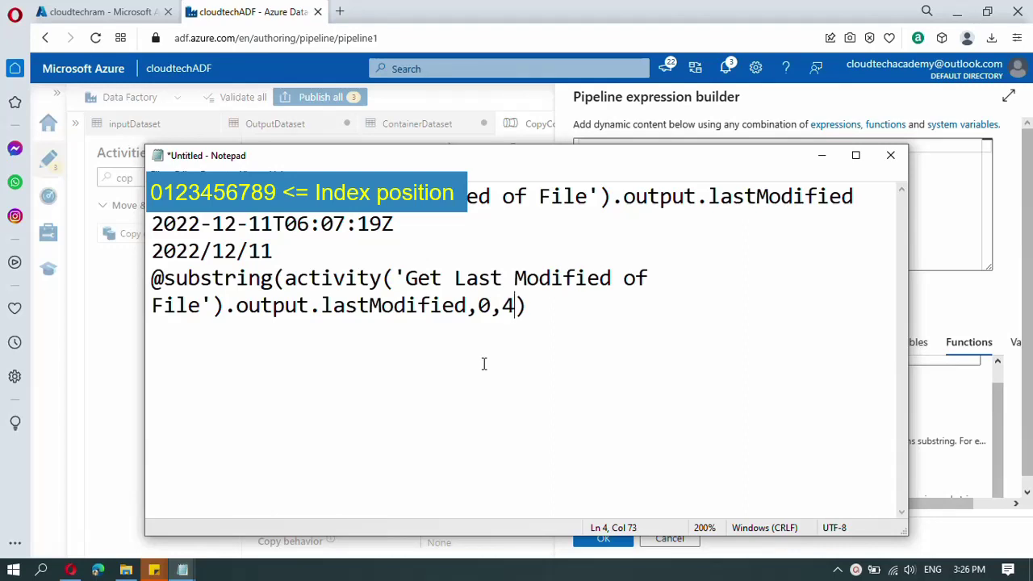
Duplicate the year substring expression onto a new line directly below it
drag(542, 310, 142, 290)
key(ctrl+c)
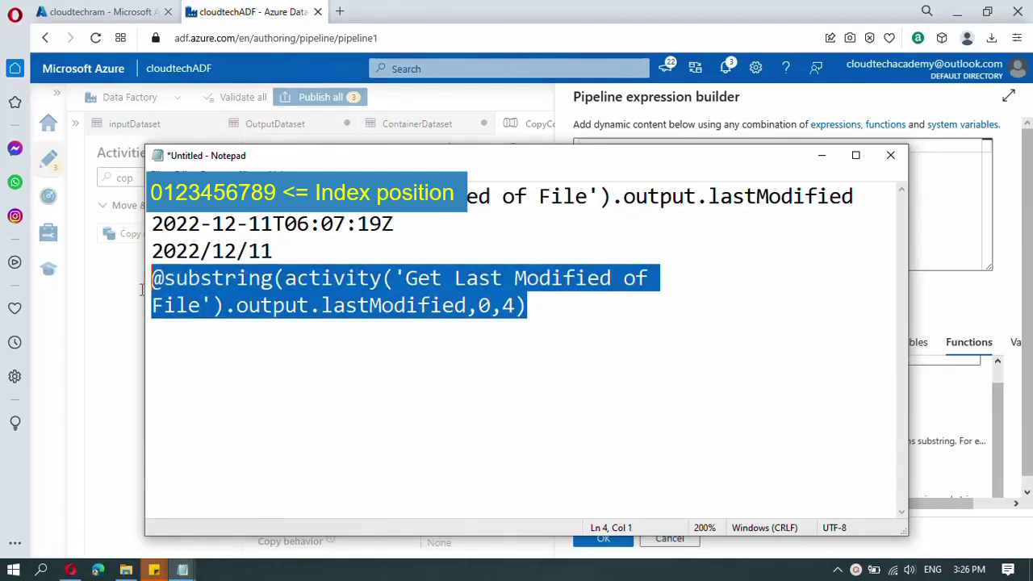
click(359, 352)
key(Return)
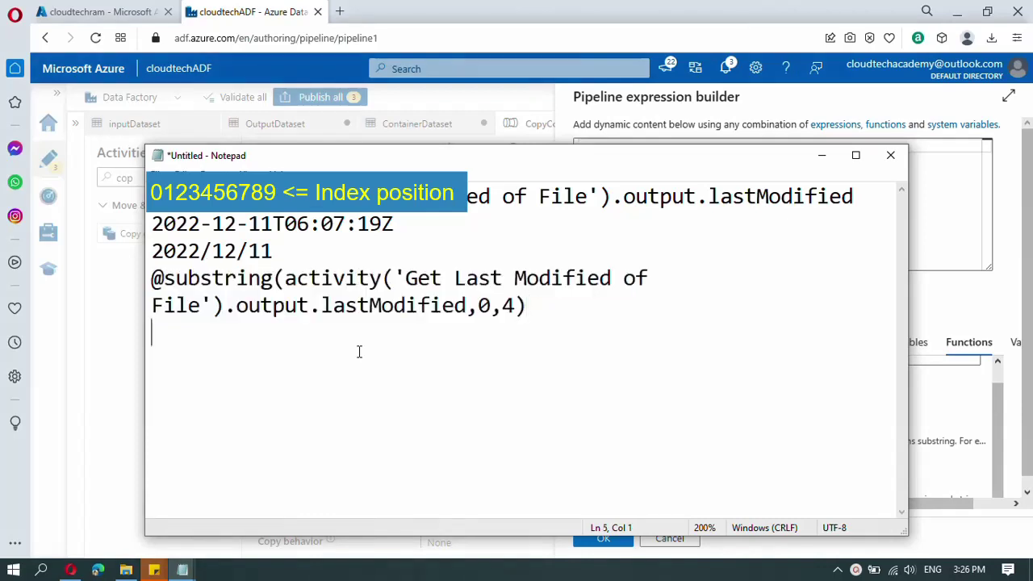
key(ctrl+v)
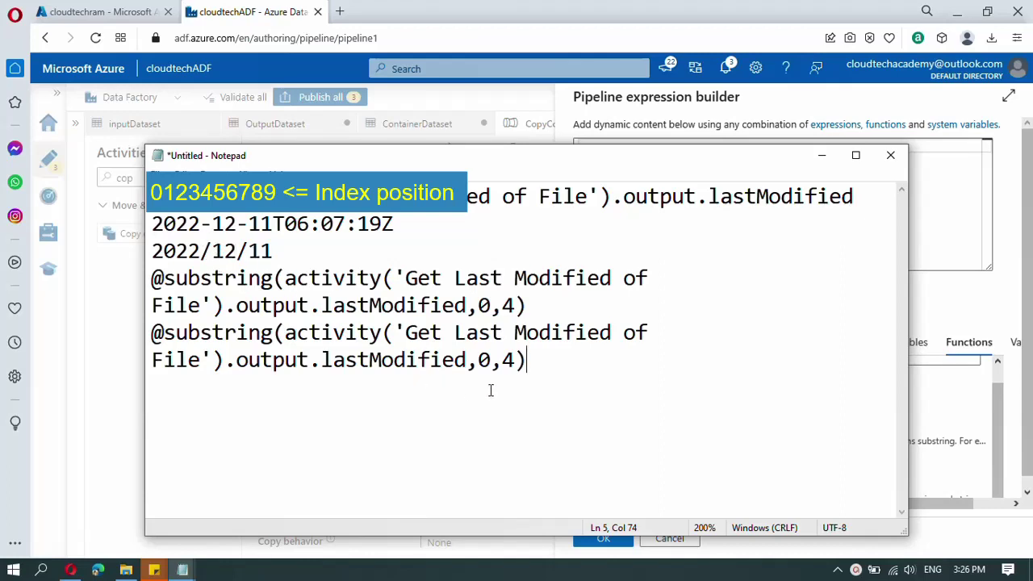
Change the duplicated substring expression to start index 5 and length 2 to extract the month
click(495, 357)
key(BackSpace)
text(5)
key(Right)
key(Right)
key(BackSpace)
text(2)
Write the example result 2022 below the year expression and 12 below the month expression
click(559, 310)
key(Return)
text(2022)
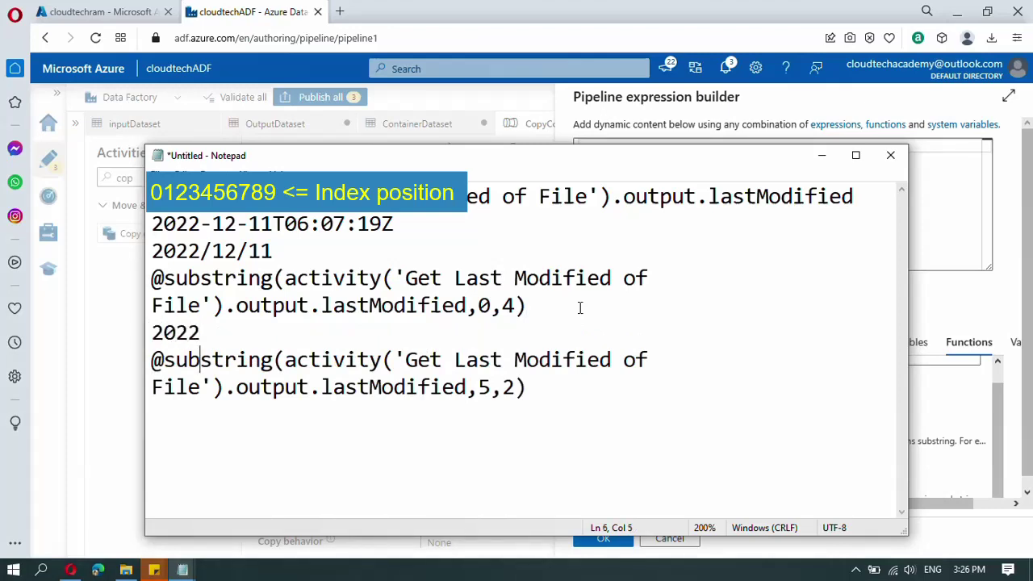
key(Down)
text(12)
key(Return)
Duplicate the month substring expression at the end of the note and set the copy's start index to 8 for the day
drag(526, 387, 137, 361)
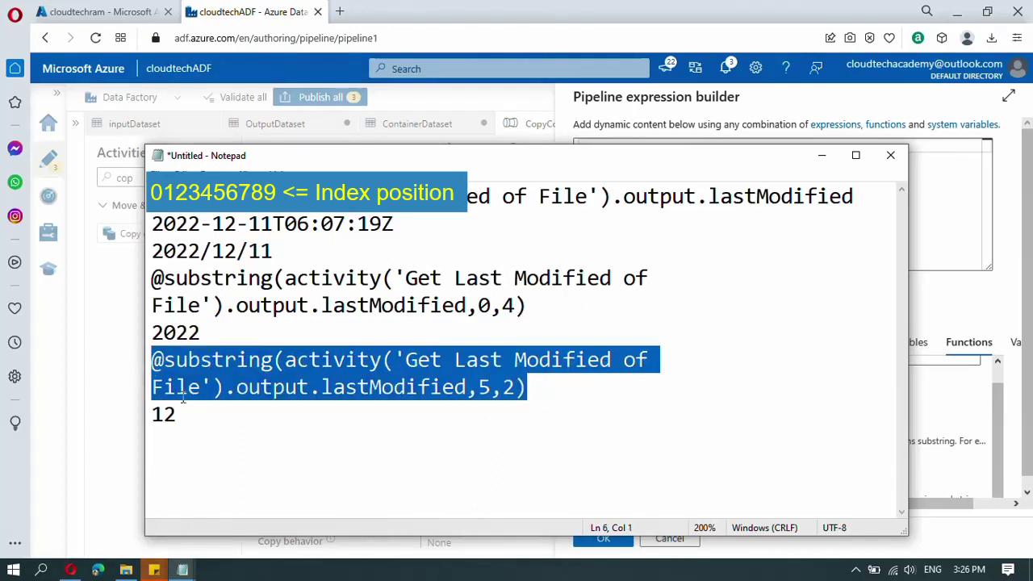
key(ctrl+c)
key(ctrl+End)
key(ctrl+v)
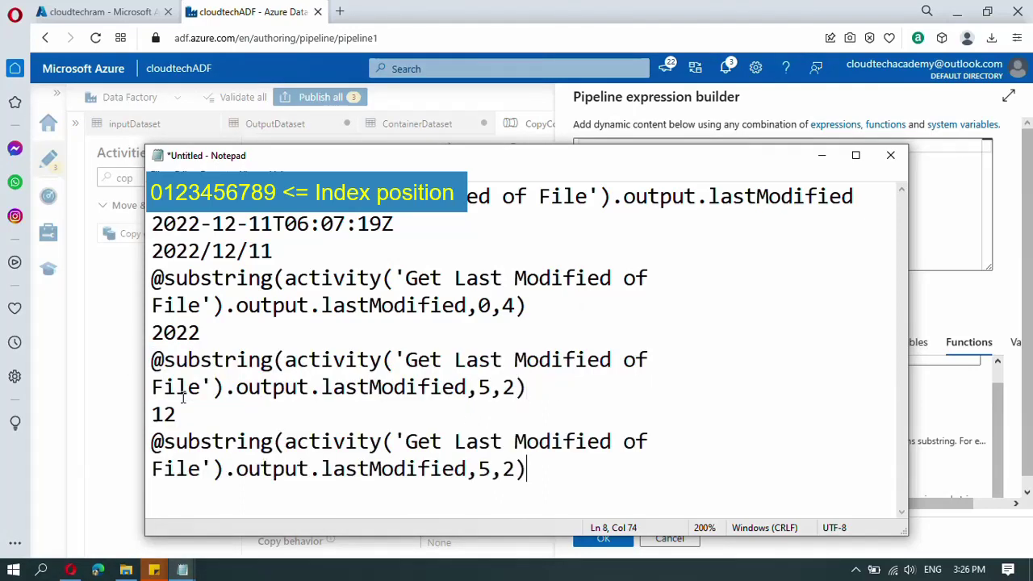
click(489, 468)
key(BackSpace)
text(8)
Write the example result 11 below the day expression and minimise the note
click(547, 485)
key(Return)
text(11)
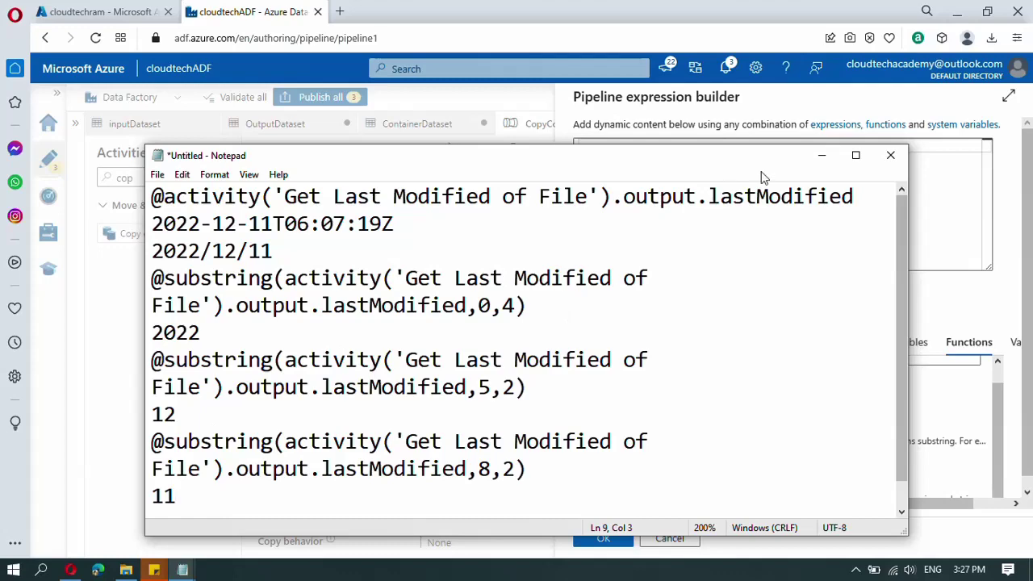
click(822, 156)
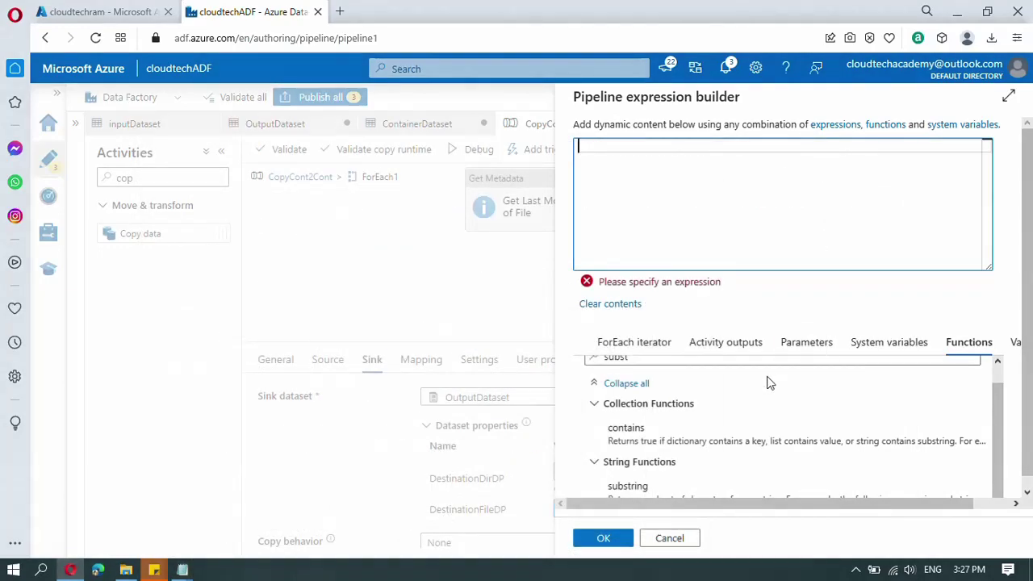
Try to find the concat function by searching the function list for conc
click(678, 365)
text(subst)
drag(660, 378, 600, 376)
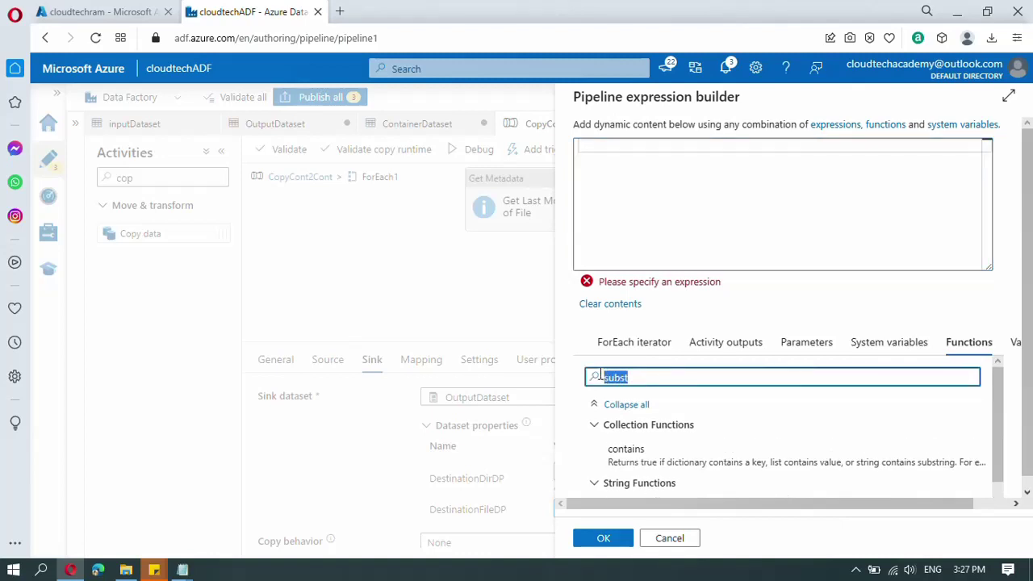
key(BackSpace)
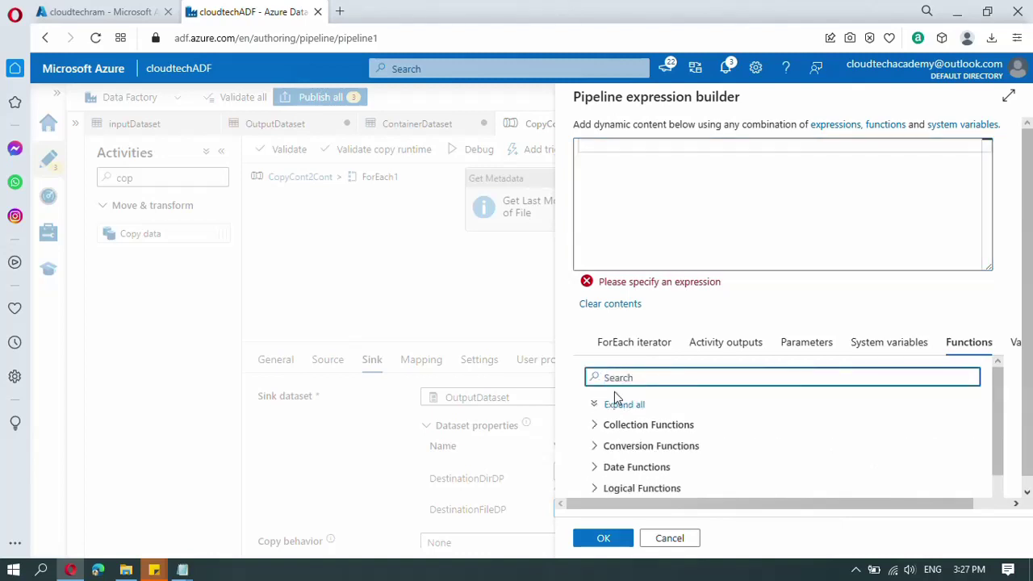
text(conc)
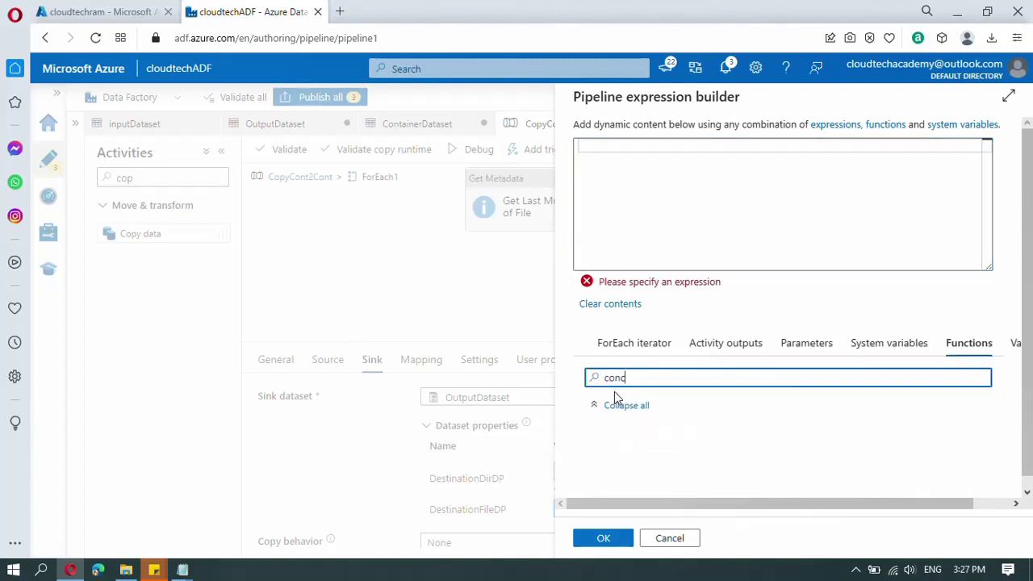
key(BackSpace)
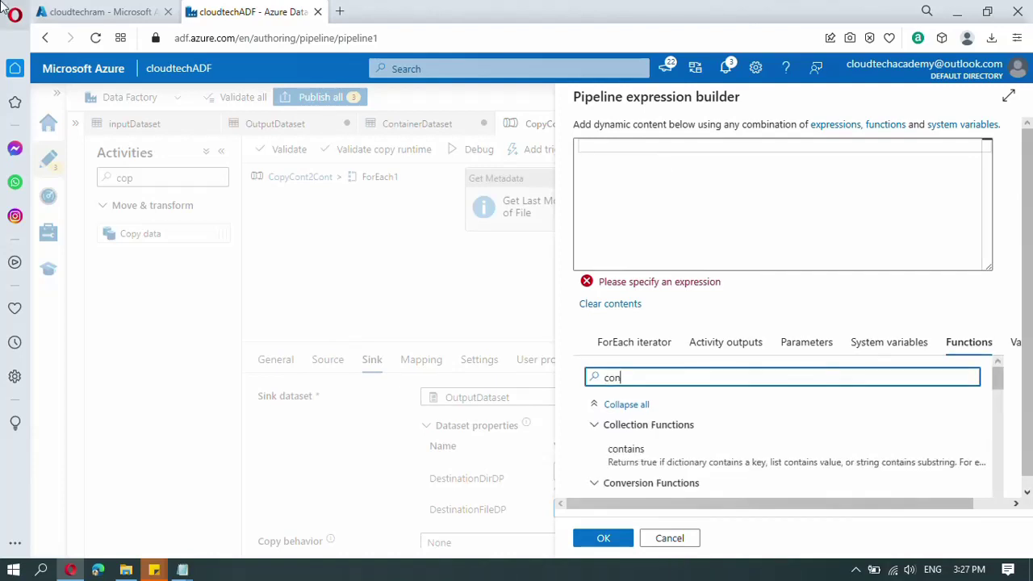
key(BackSpace)
key(BackSpace)
key(BackSpace)
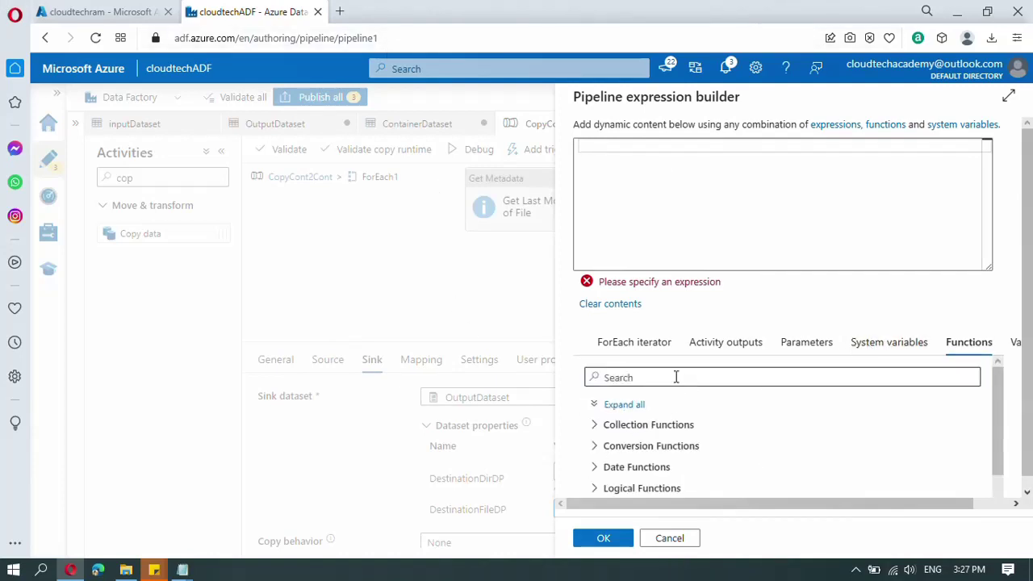
scroll(641, 457, down, 1)
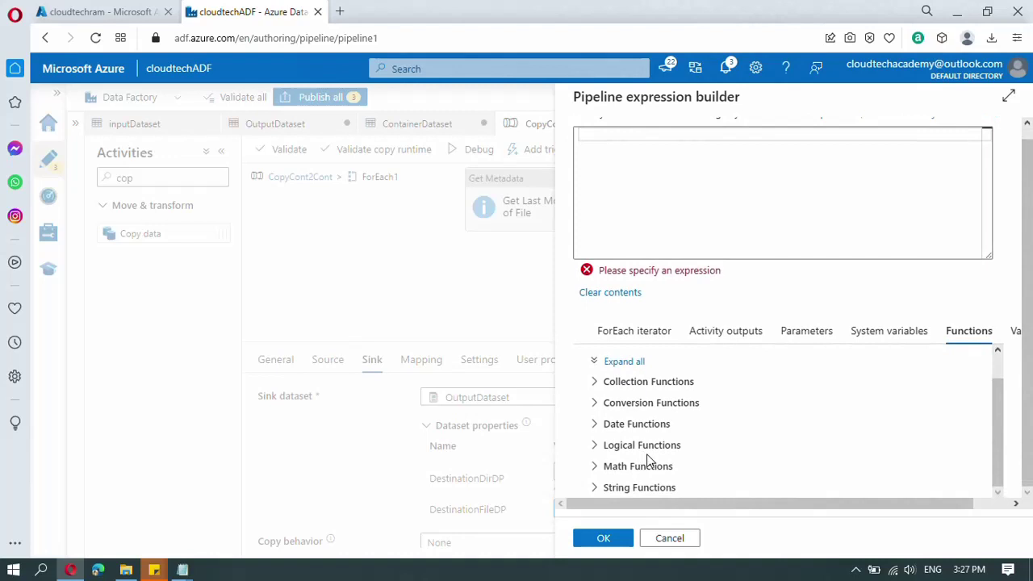
click(604, 489)
scroll(680, 460, down, 3)
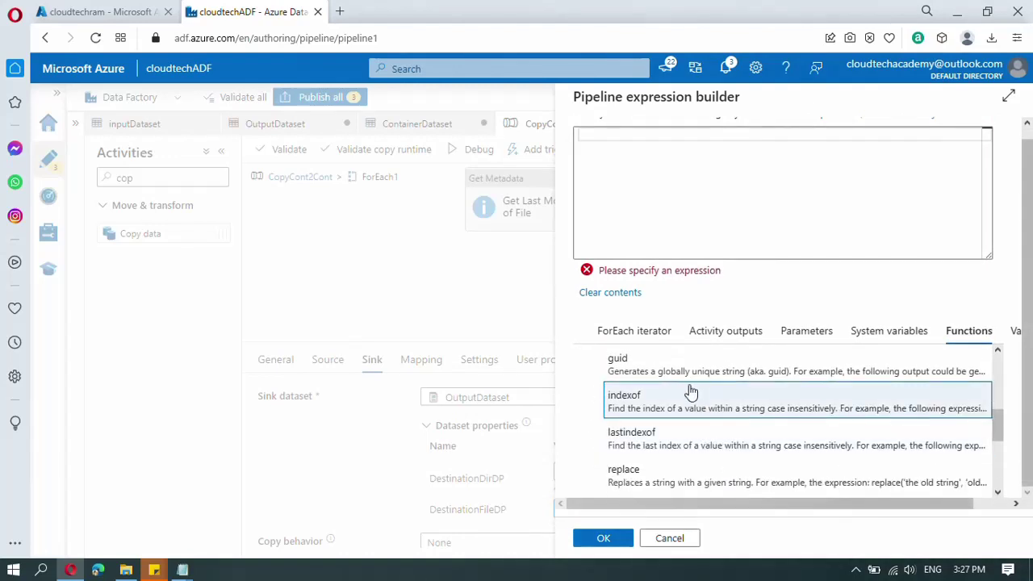
scroll(693, 395, down, 2)
scroll(678, 460, down, 2)
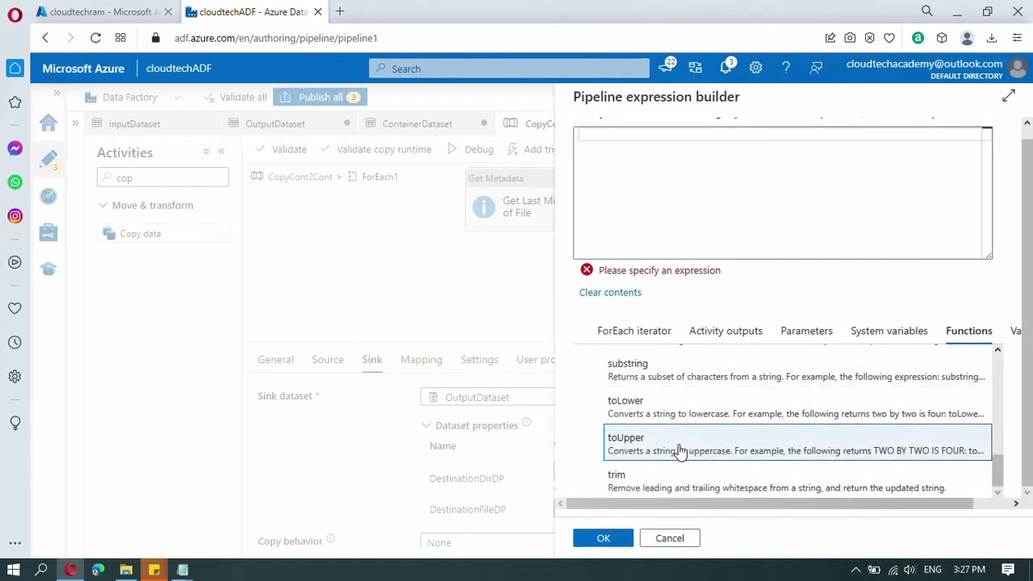
scroll(683, 464, up, 5)
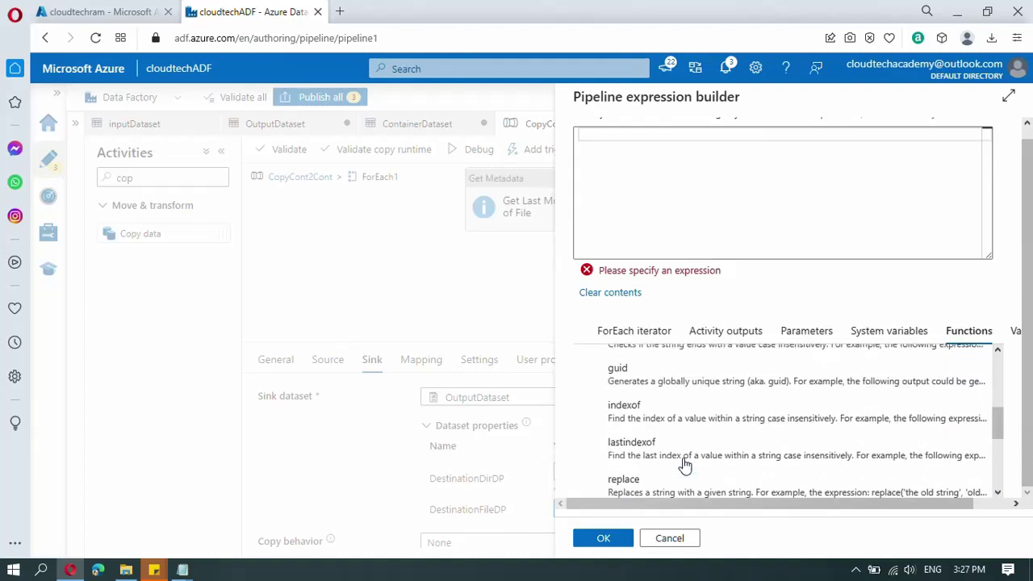
scroll(683, 464, up, 2)
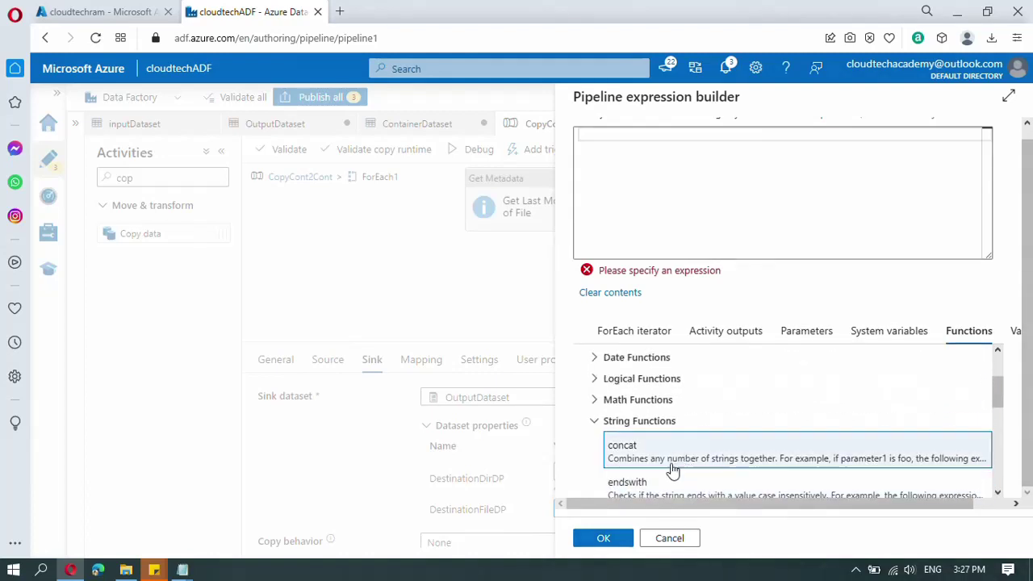
click(656, 457)
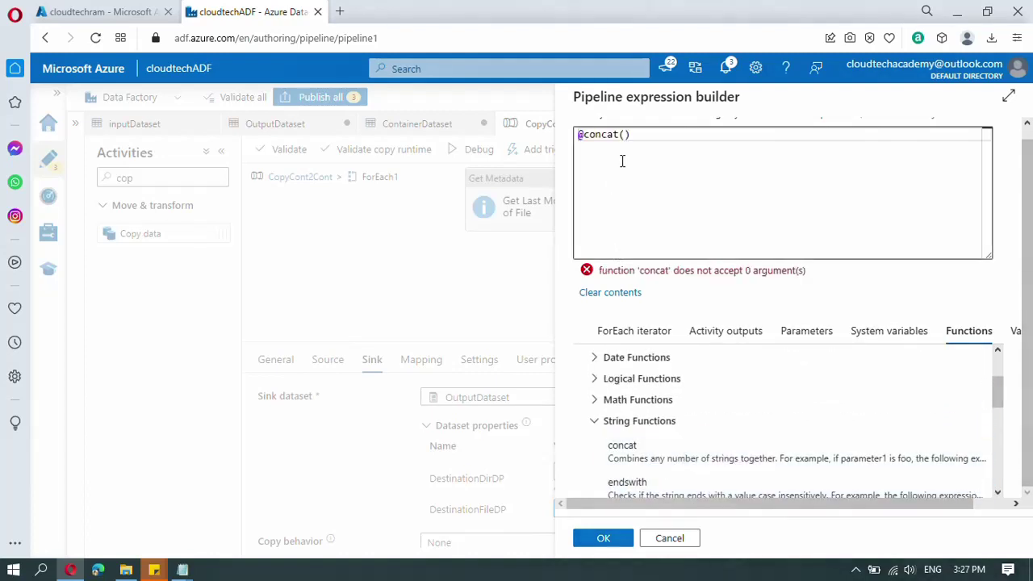
drag(646, 139, 570, 140)
key(ctrl+c)
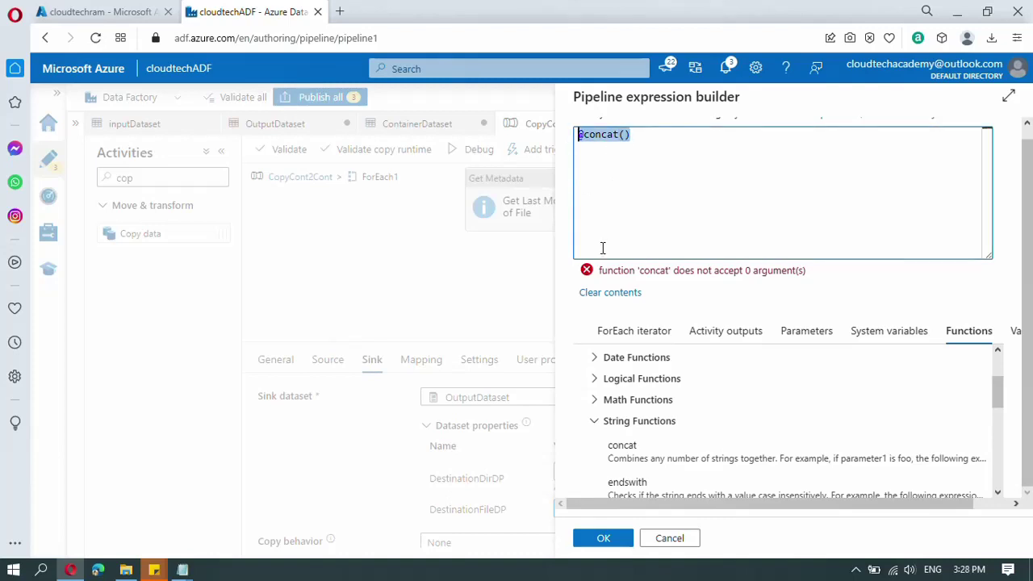
key(BackSpace)
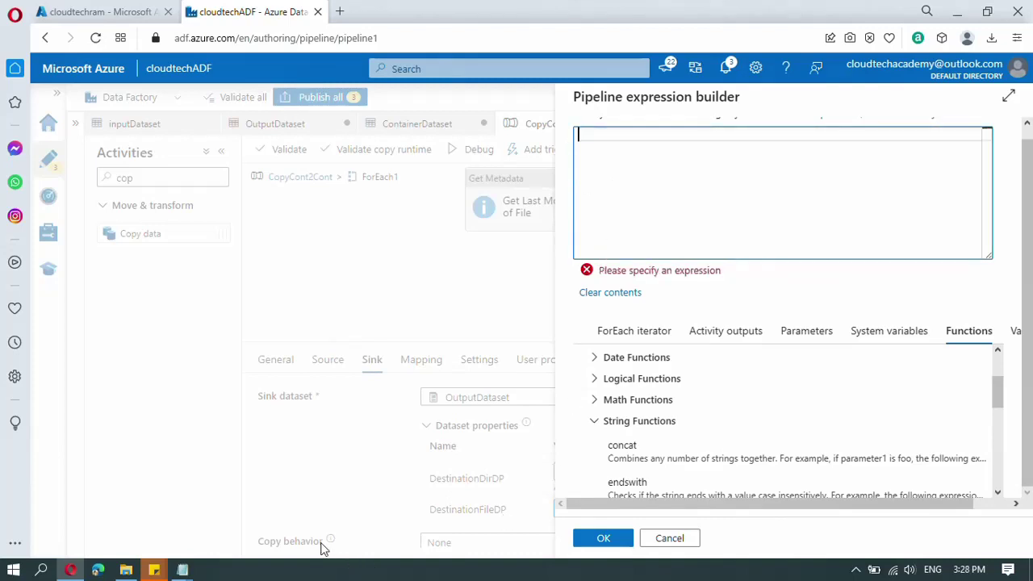
mouse_move(184, 570)
click(410, 501)
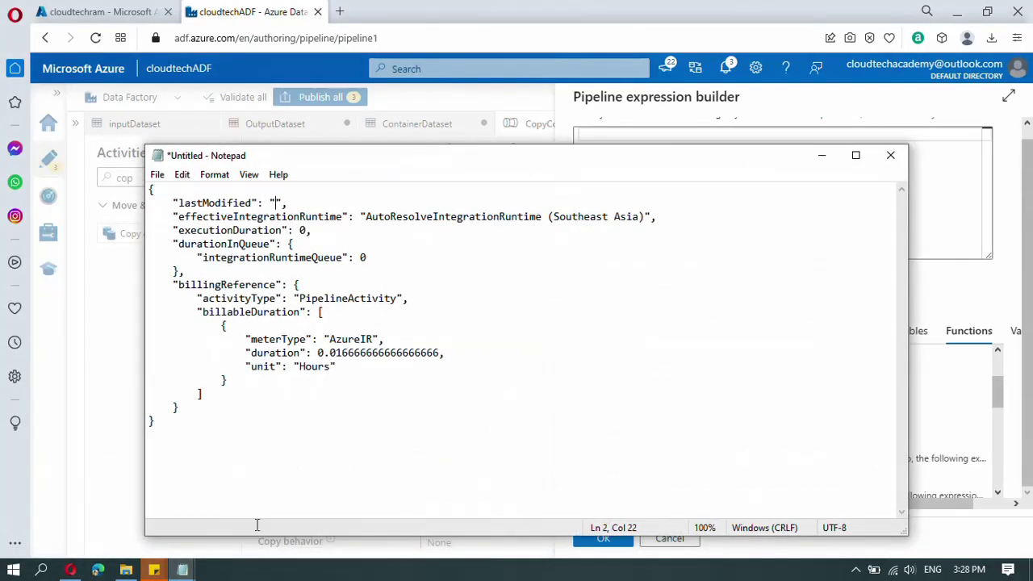
click(204, 485)
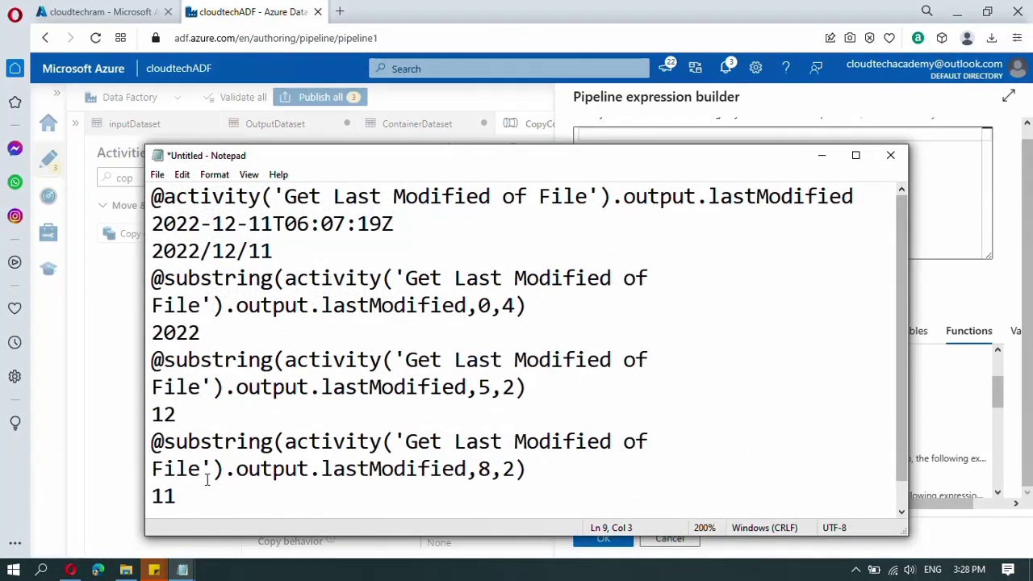
key(Return)
key(ctrl+v)
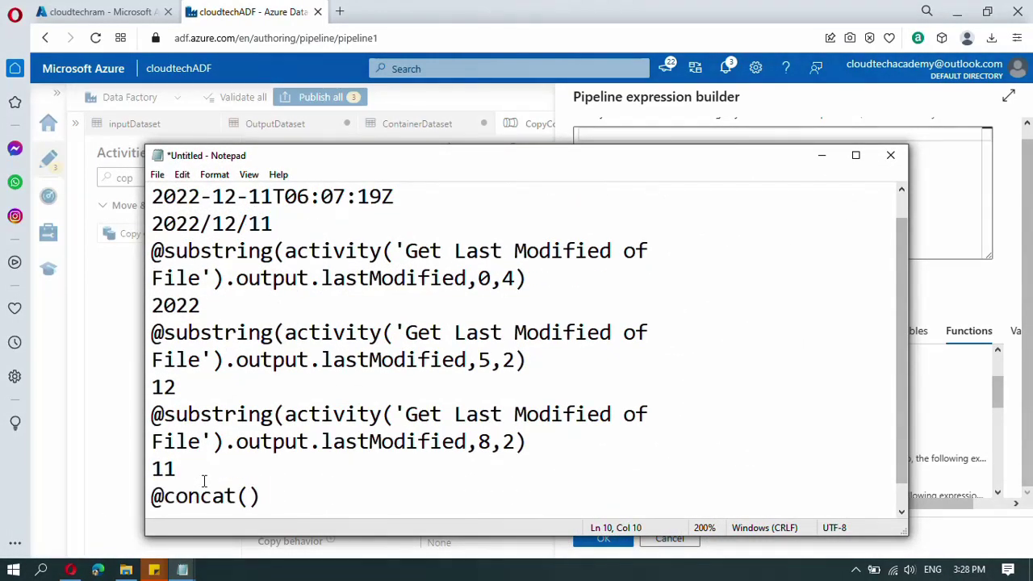
Copy the year substring expression (0,4), without its @, into concat's parentheses and follow it with ,'/', as the separator
click(248, 502)
drag(528, 278, 164, 252)
key(ctrl+c)
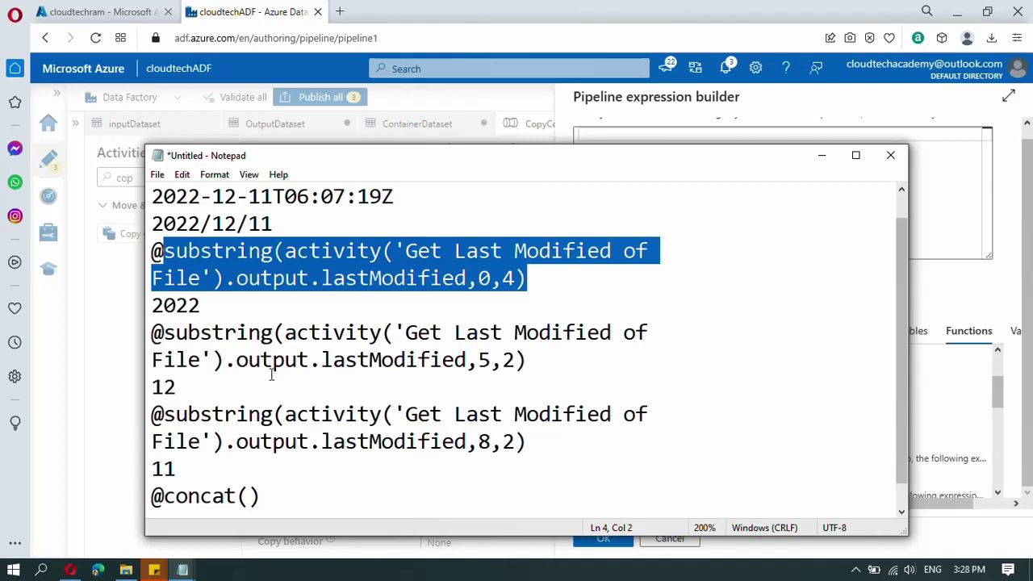
click(249, 497)
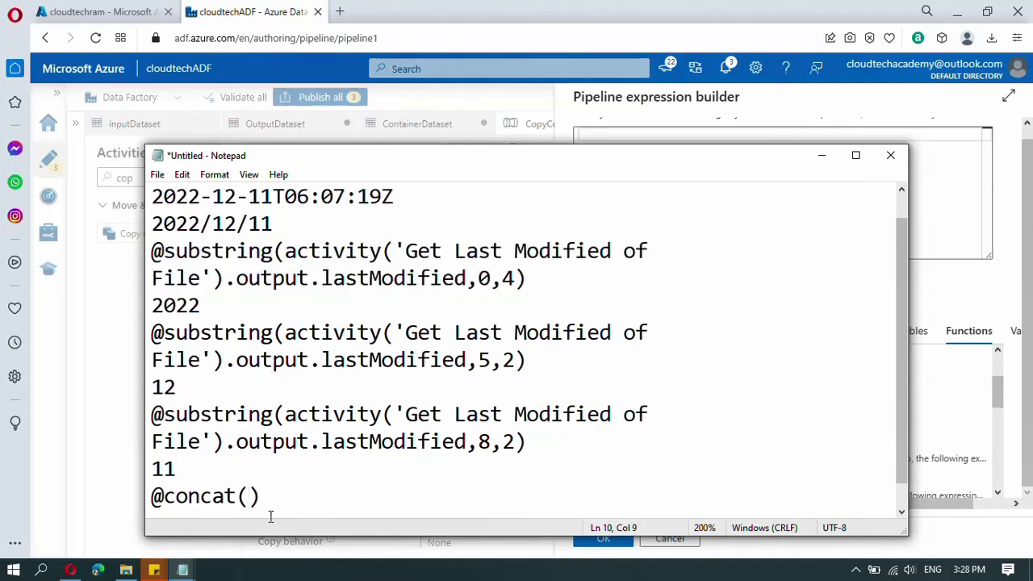
key(ctrl+v)
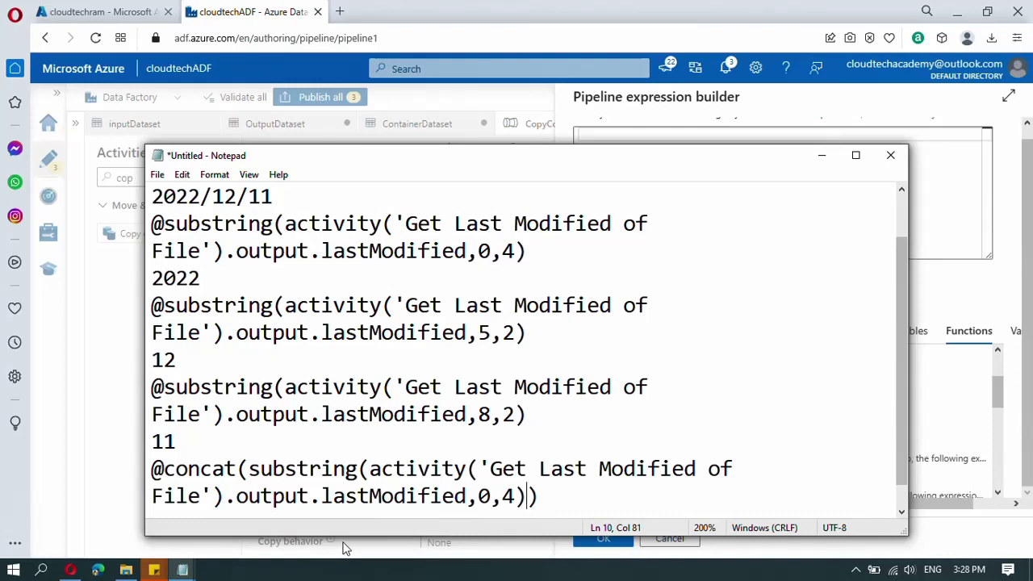
text(,'')
key(Left)
text(/)
key(Right)
text(,)
Add the month substring expression (5,2), without its @, as the next concat argument and follow it with ,'/',
drag(528, 333, 151, 305)
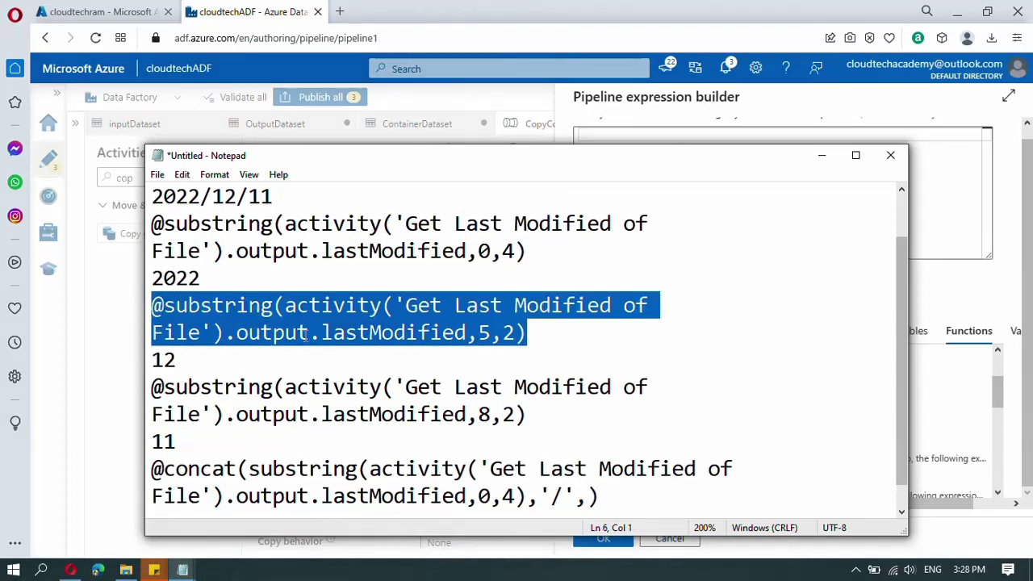
drag(526, 332, 163, 305)
key(ctrl+c)
click(589, 496)
key(ctrl+v)
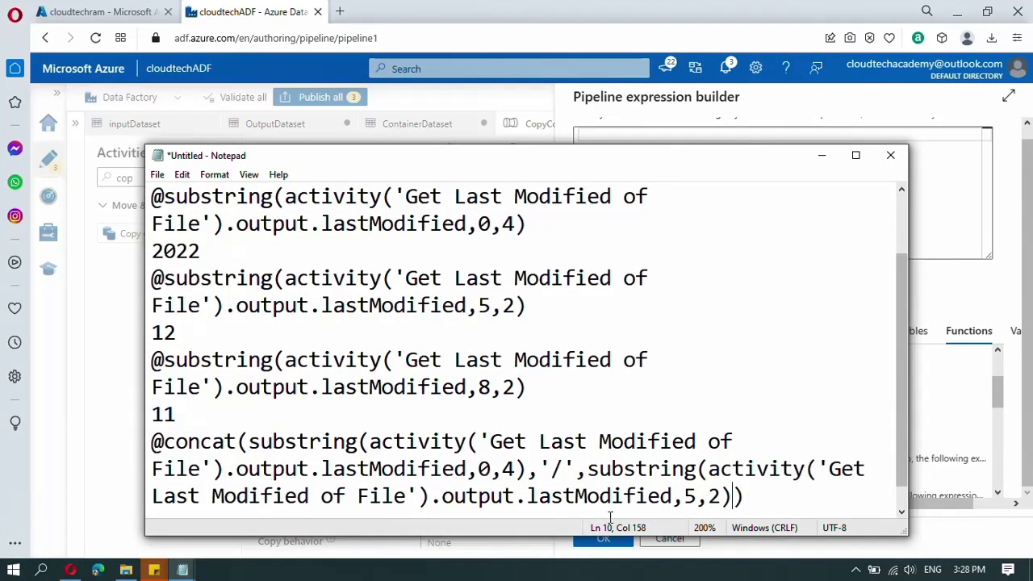
text(,'/')
key(Left)
text(/',)
Add the day substring expression (8,2), without its @, as the last argument of the concat expression
drag(531, 387, 168, 364)
key(ctrl+c)
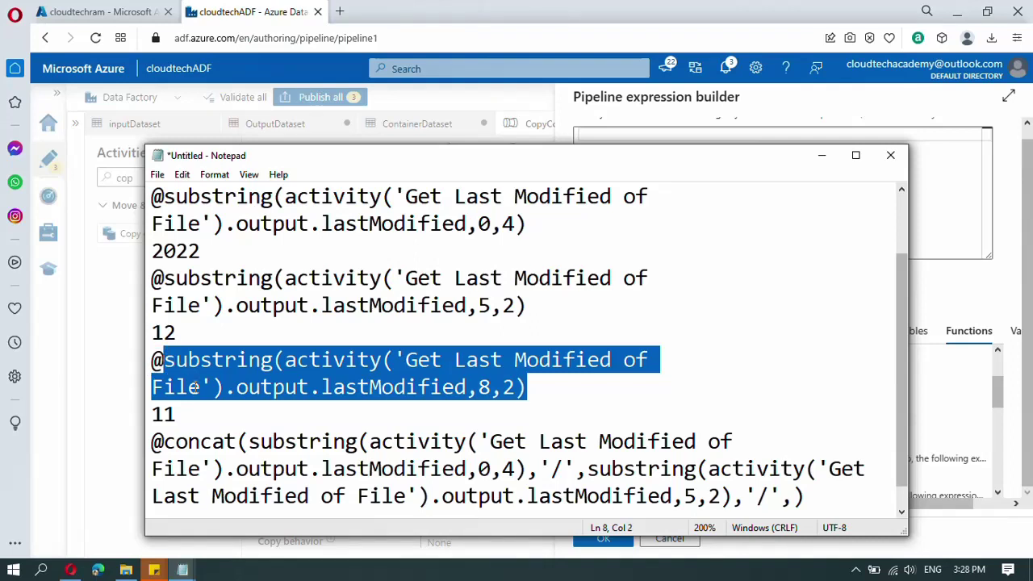
click(795, 496)
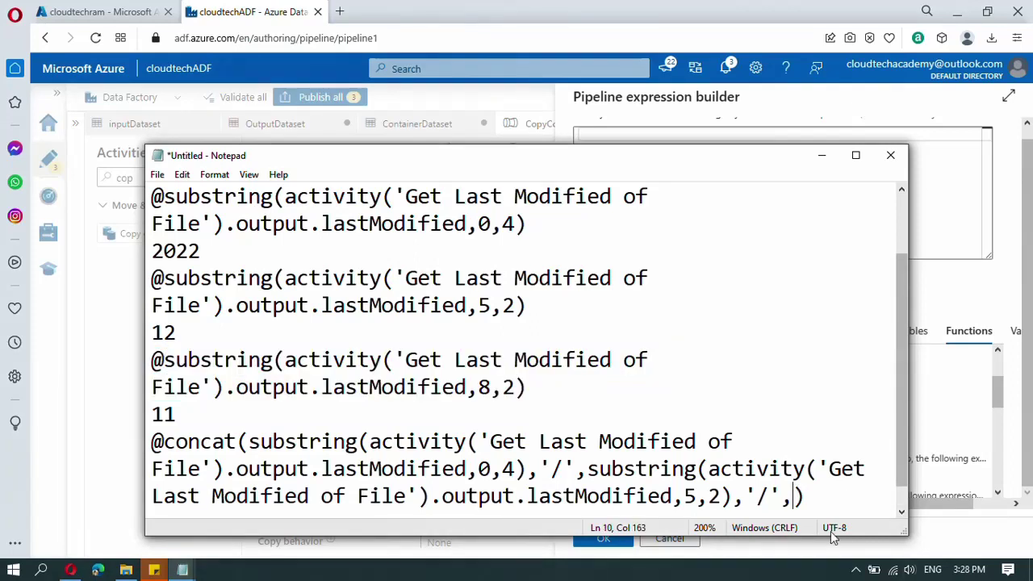
key(ctrl+v)
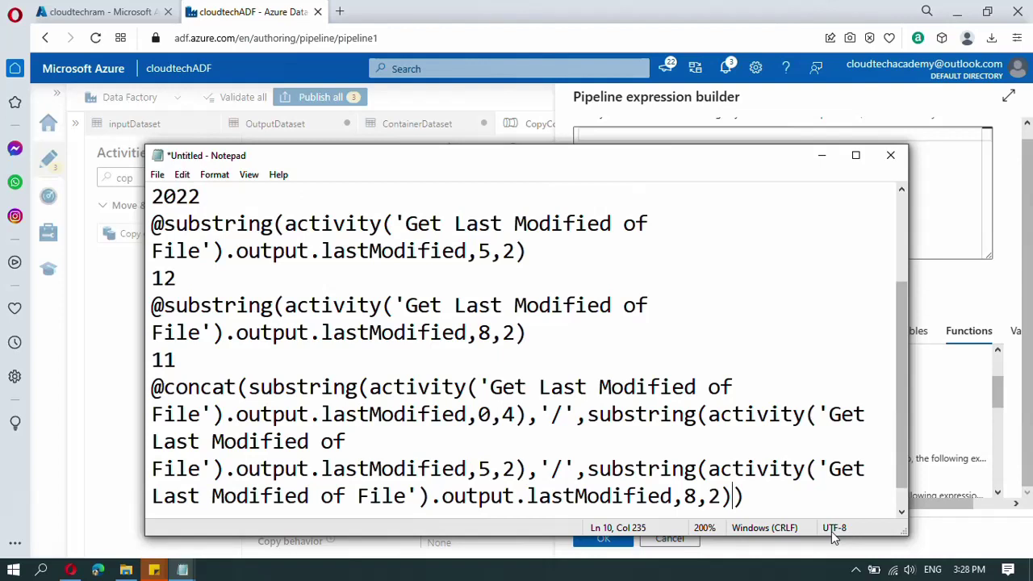
drag(756, 502, 134, 398)
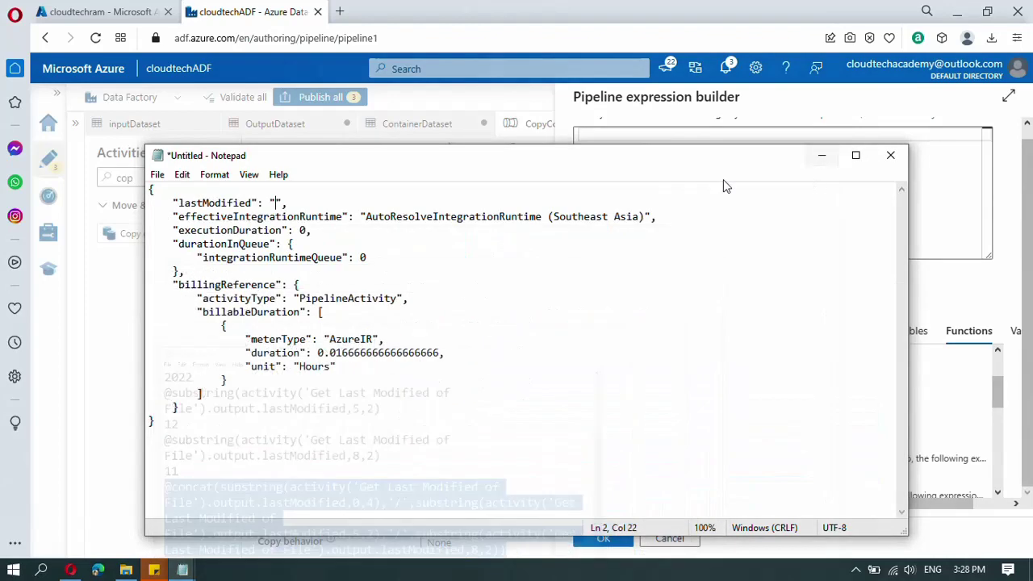
click(822, 155)
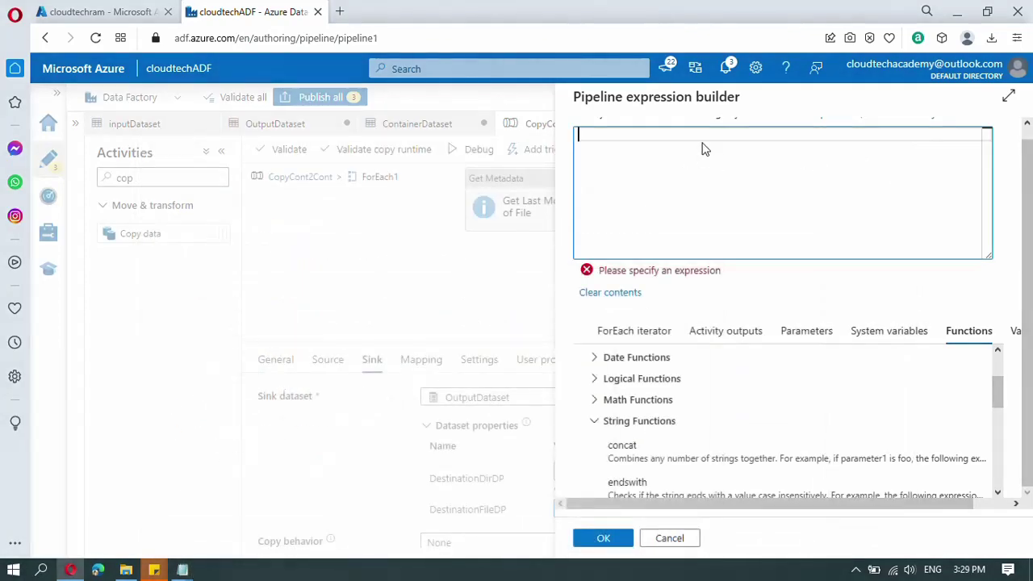
key(ctrl+v)
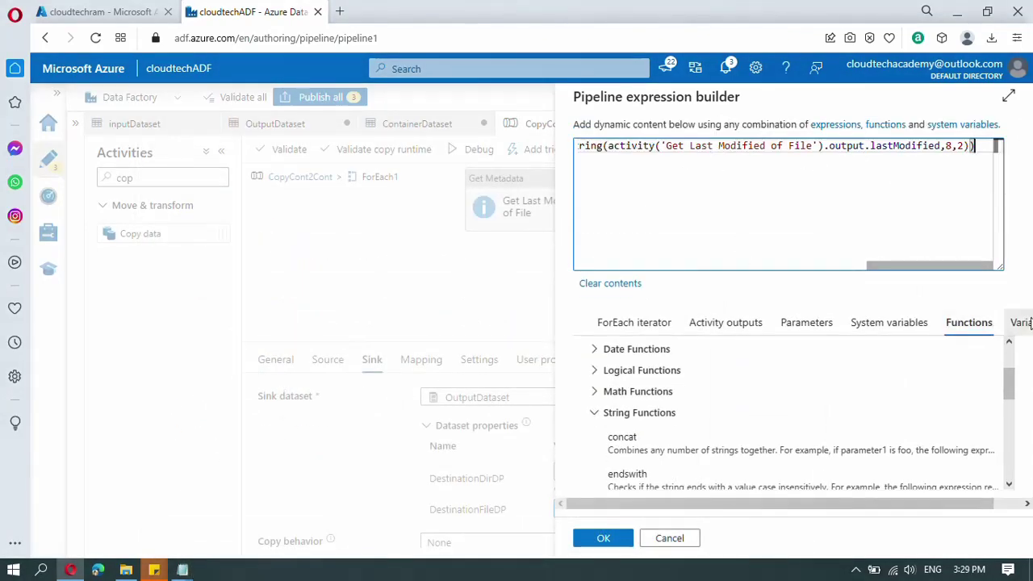
drag(881, 269, 595, 265)
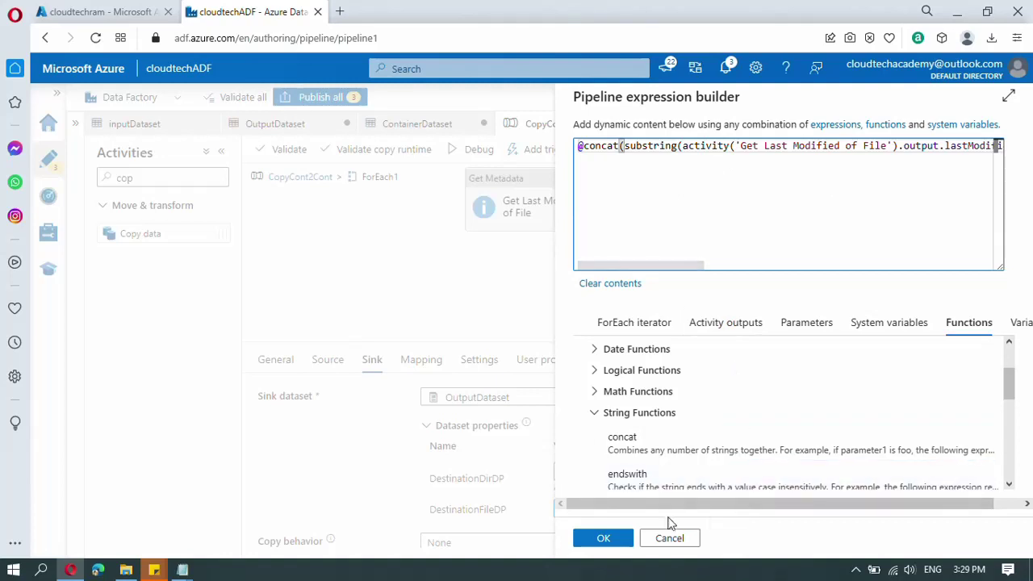
click(606, 539)
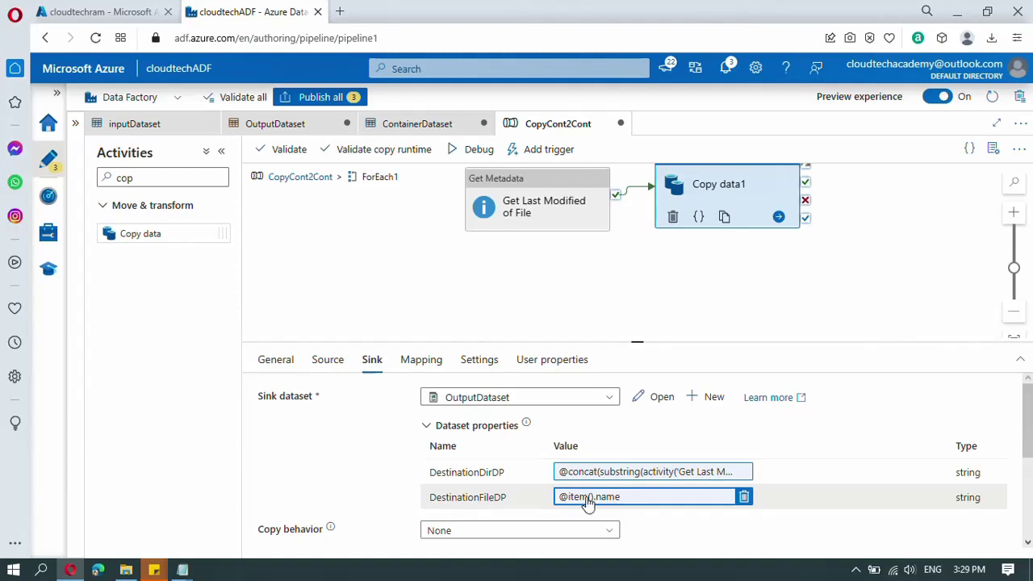
Debug the CopyCont2Cont pipeline from its top level and review the activity runs in the output
click(282, 179)
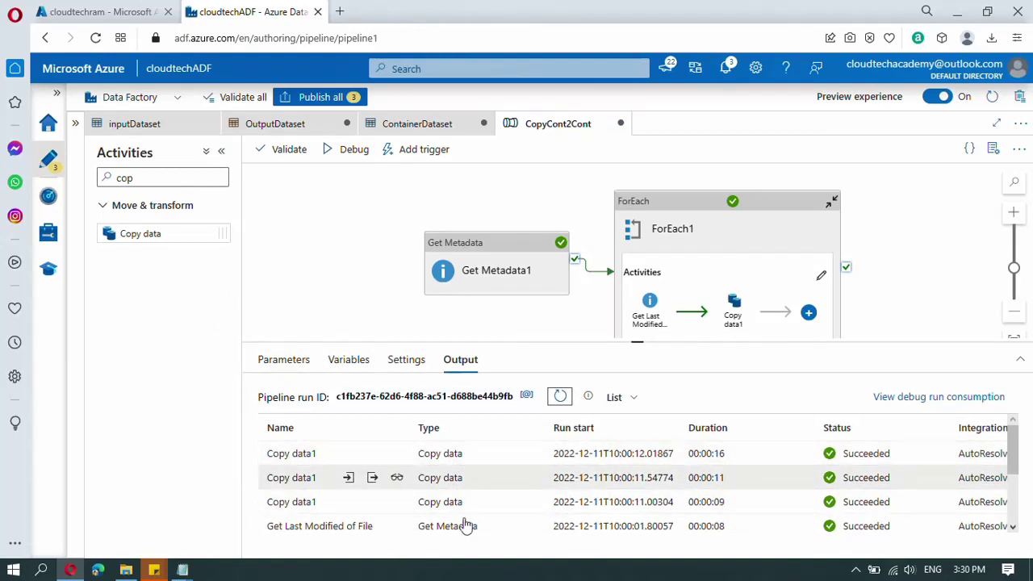
scroll(431, 503, down, 3)
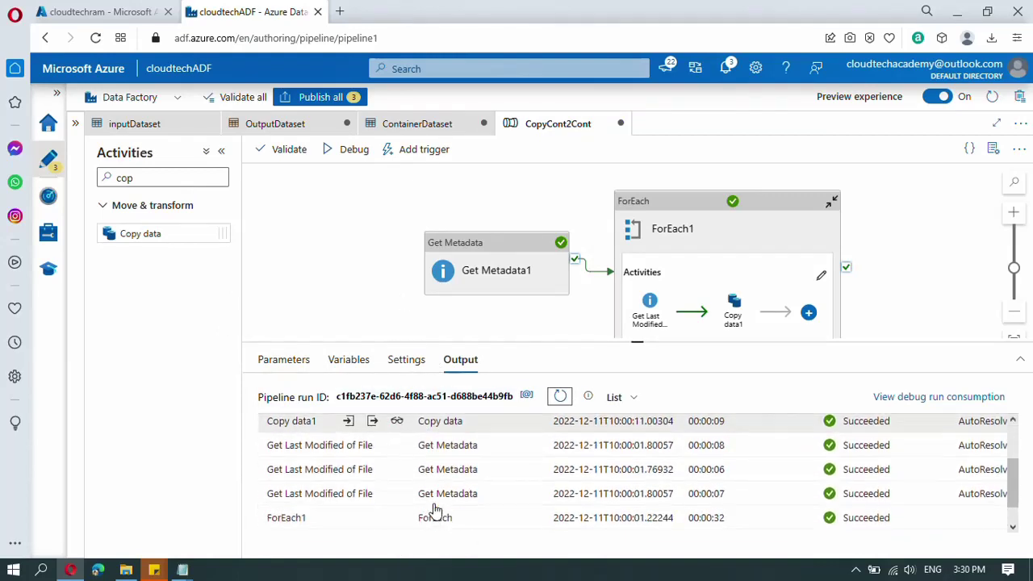
scroll(416, 484, up, 4)
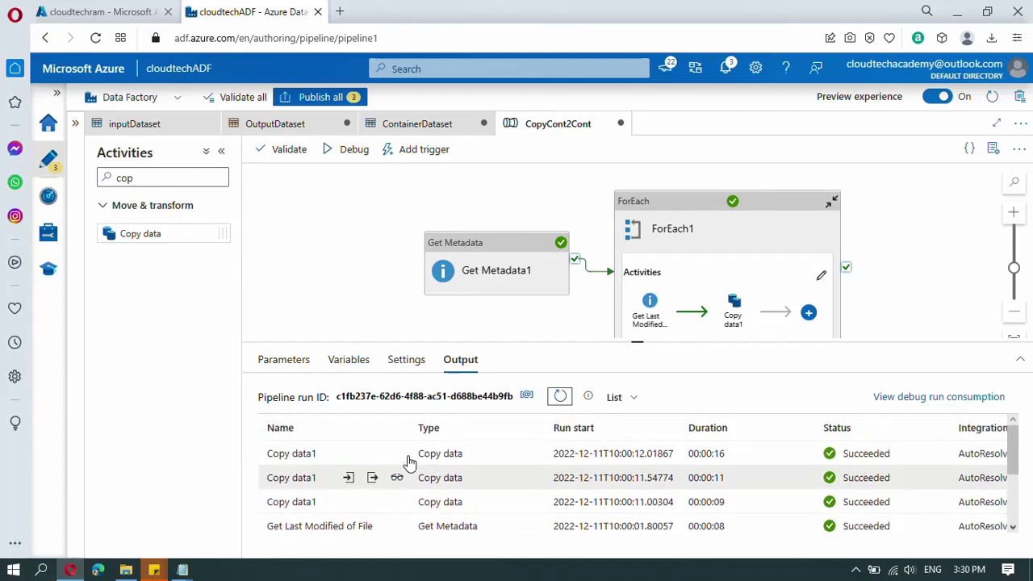
Check the destination container in the cloudtechram storage account, opening folder 2022/12 and its day folders 10 and 11
click(108, 9)
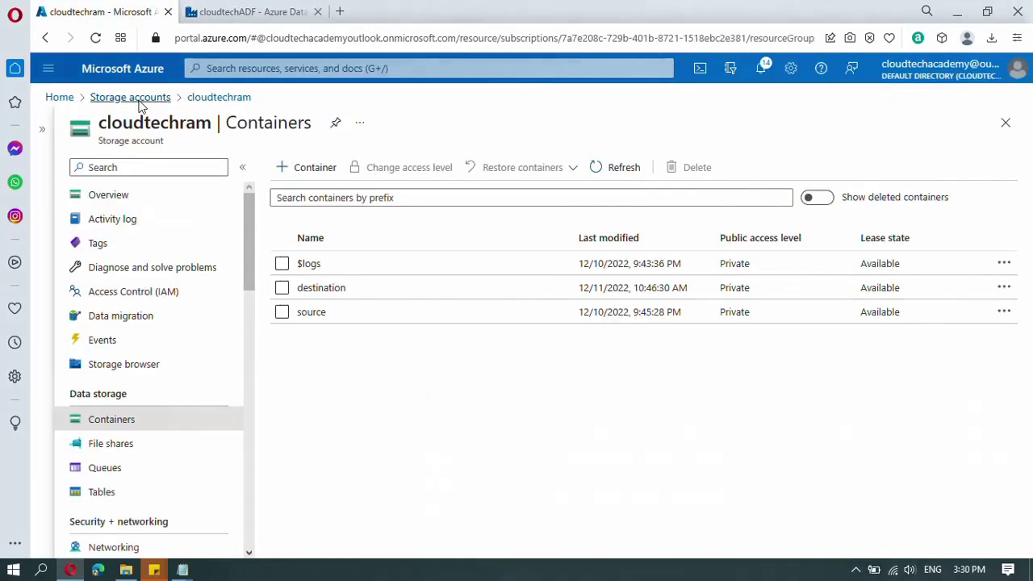
click(321, 287)
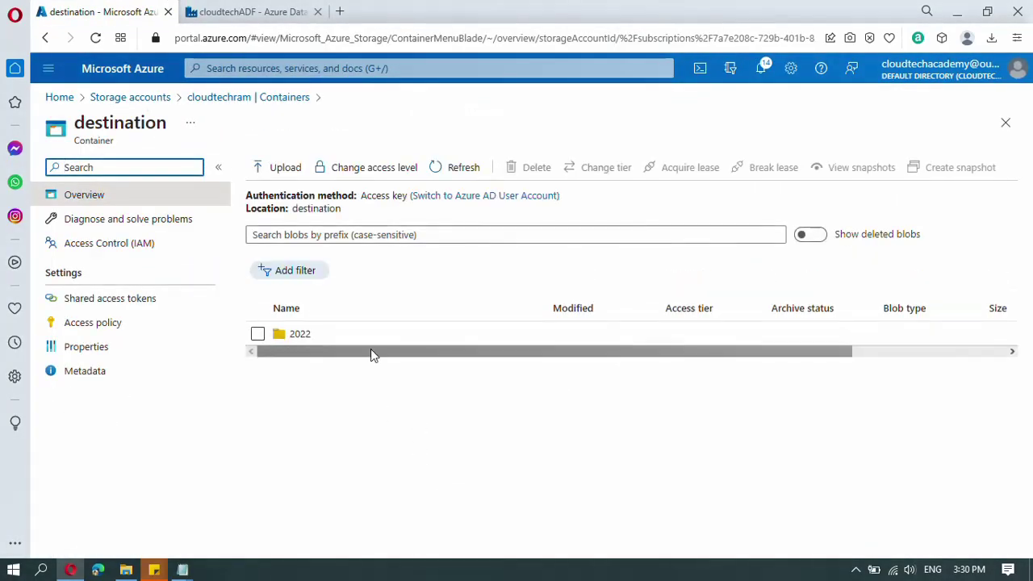
click(298, 334)
click(299, 360)
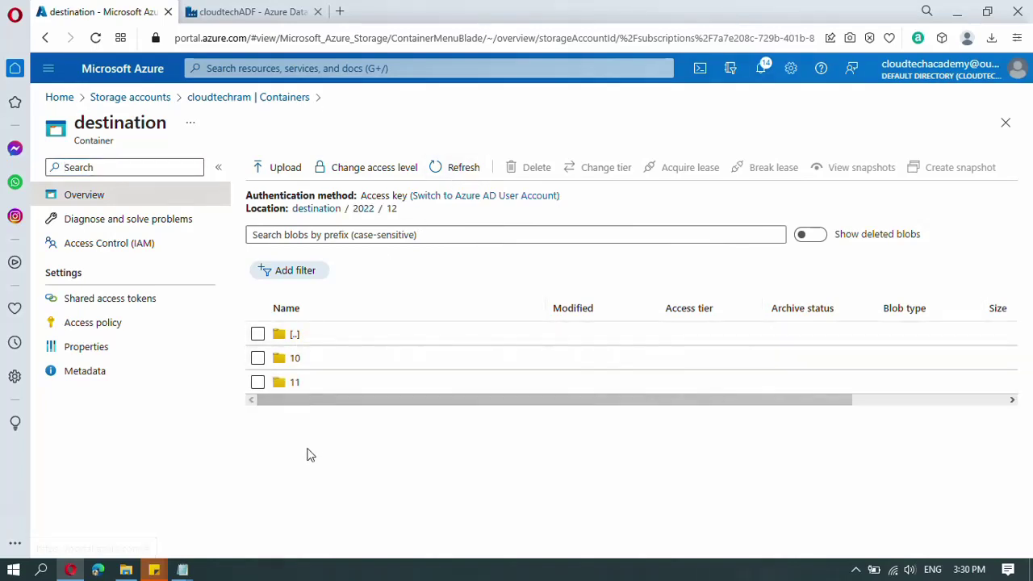
click(306, 365)
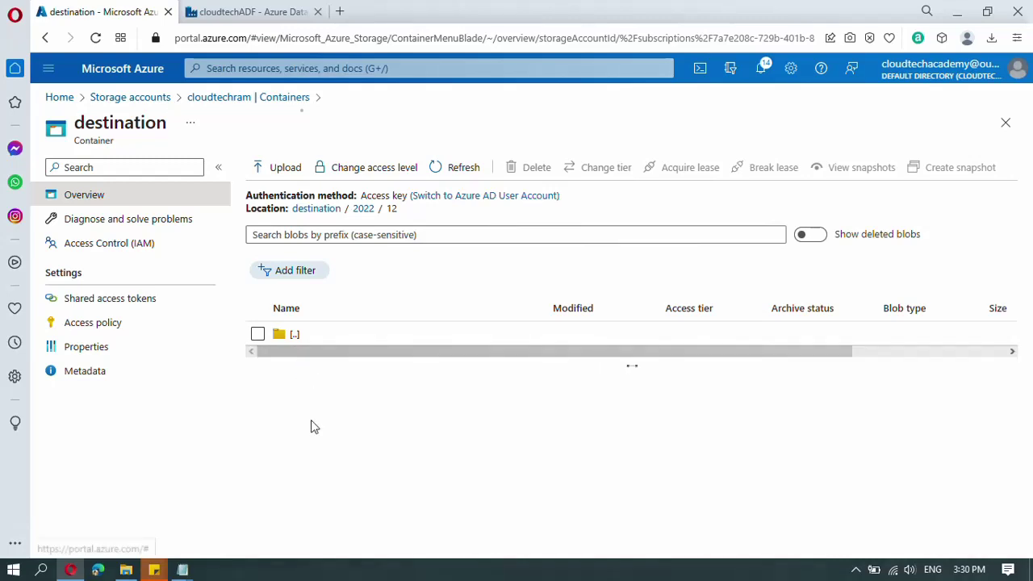
click(295, 338)
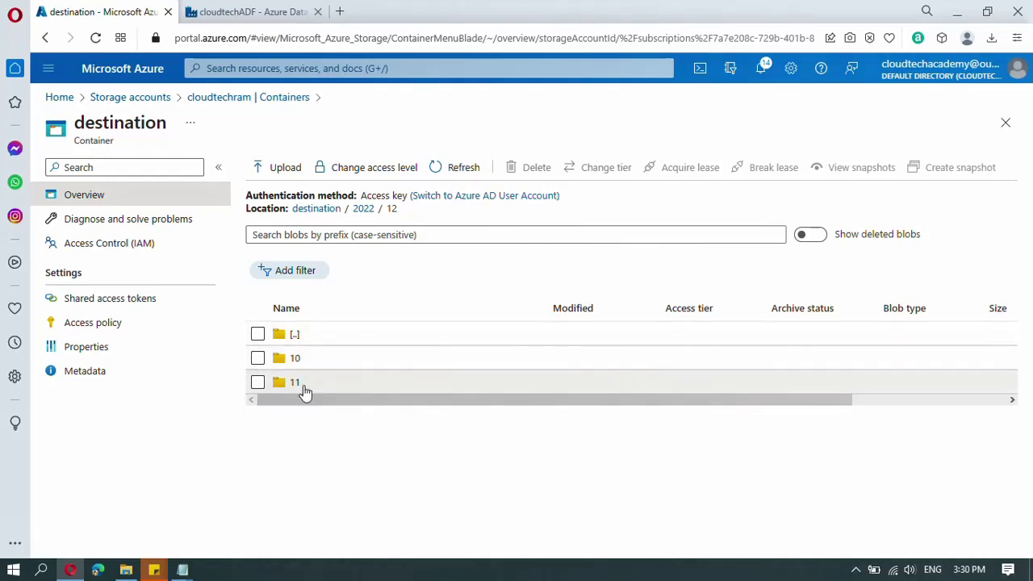
click(297, 384)
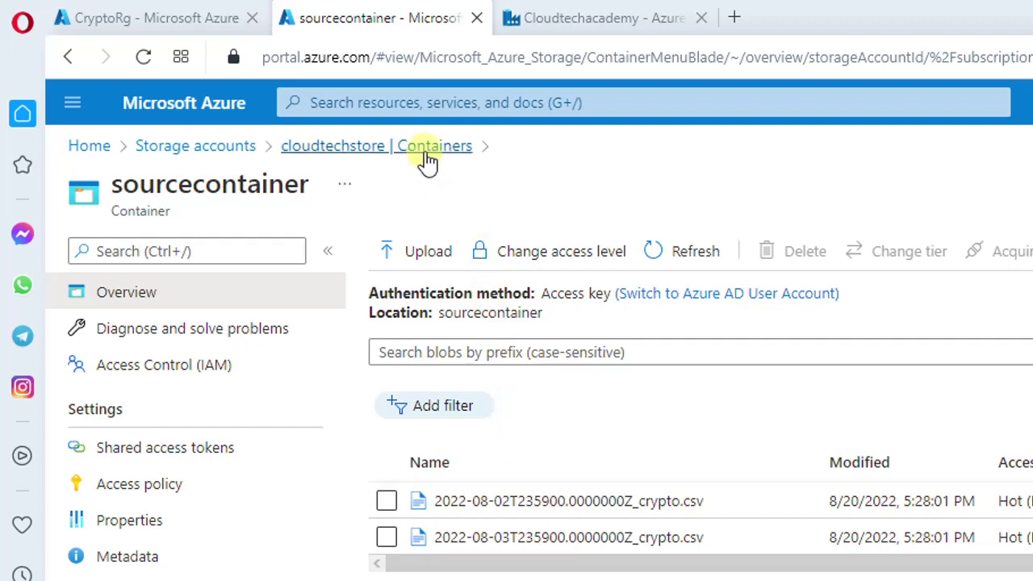
click(419, 156)
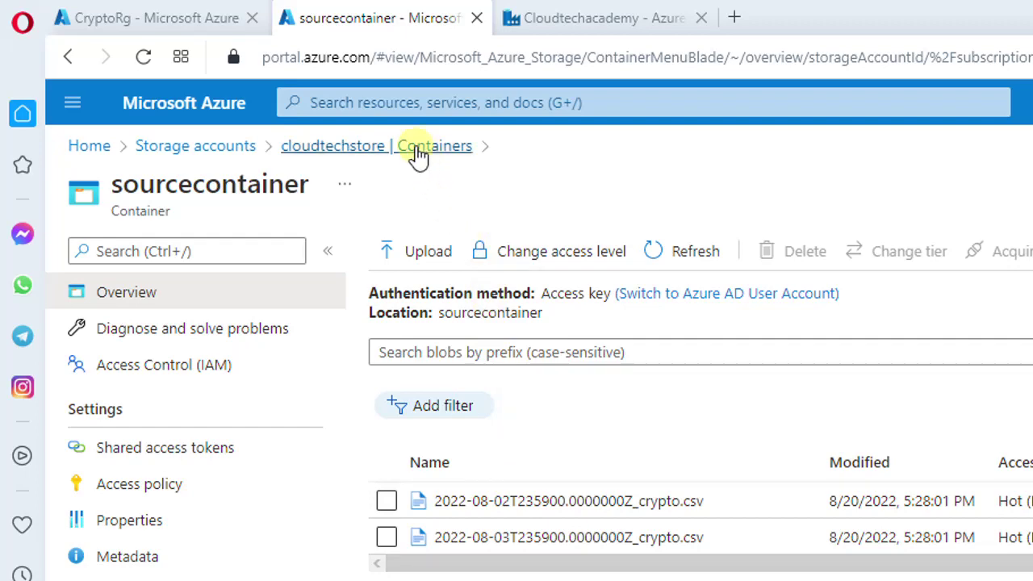